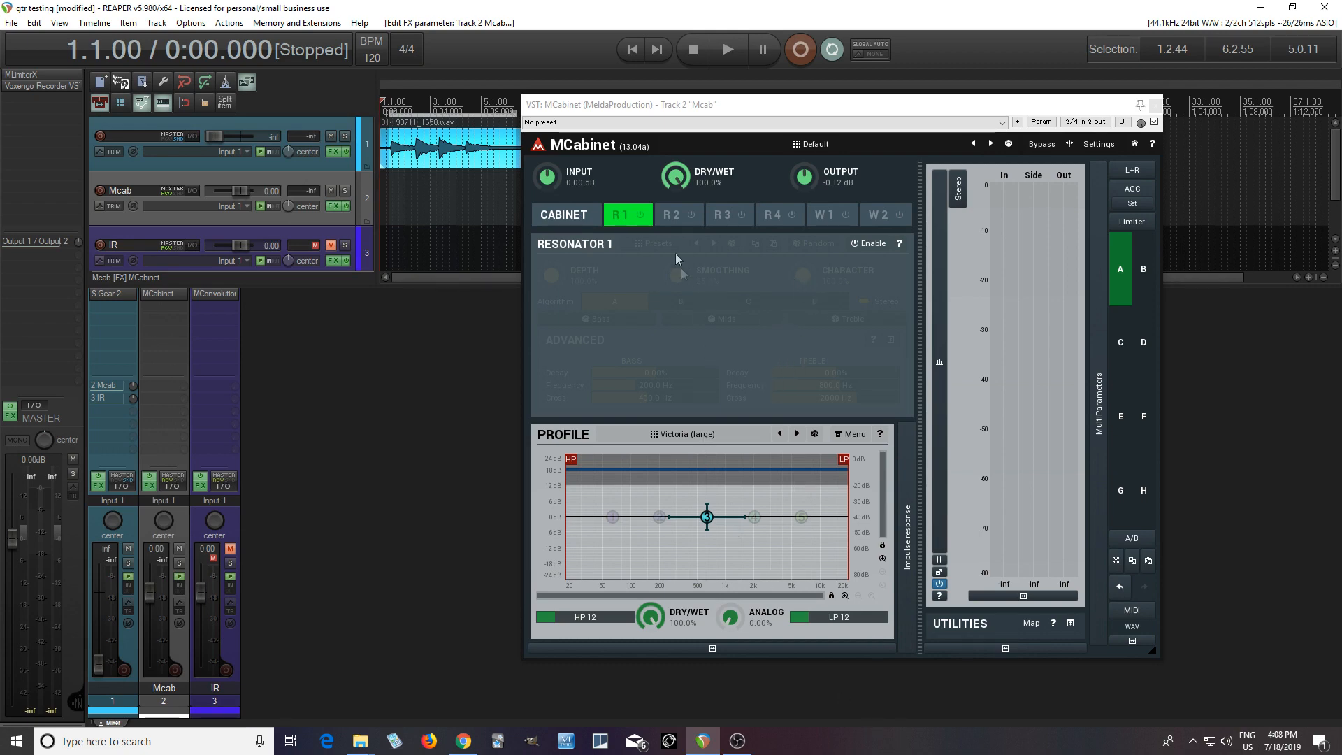
Step: Switch to settings slot B to view its cabinet profile, and return to the flat profile in slot A
left_click(640, 216)
left_click(640, 216)
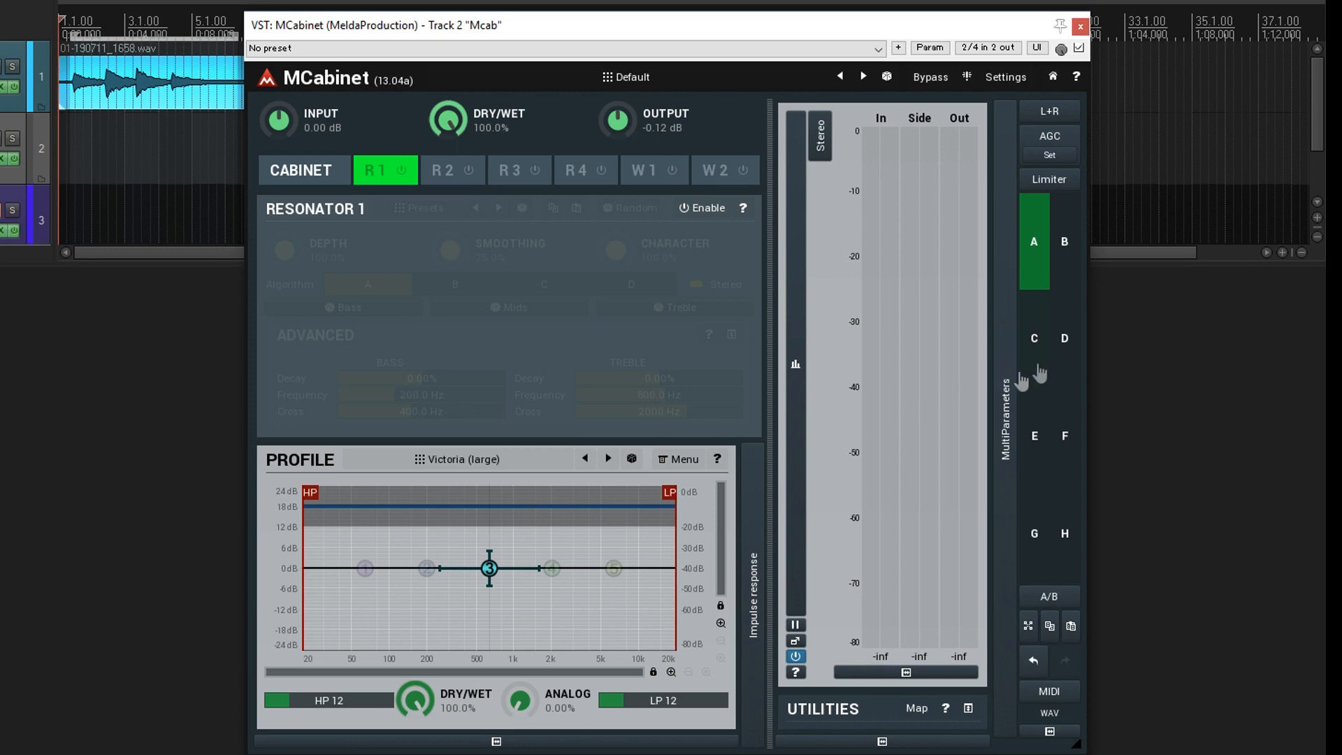
left_click(1077, 287)
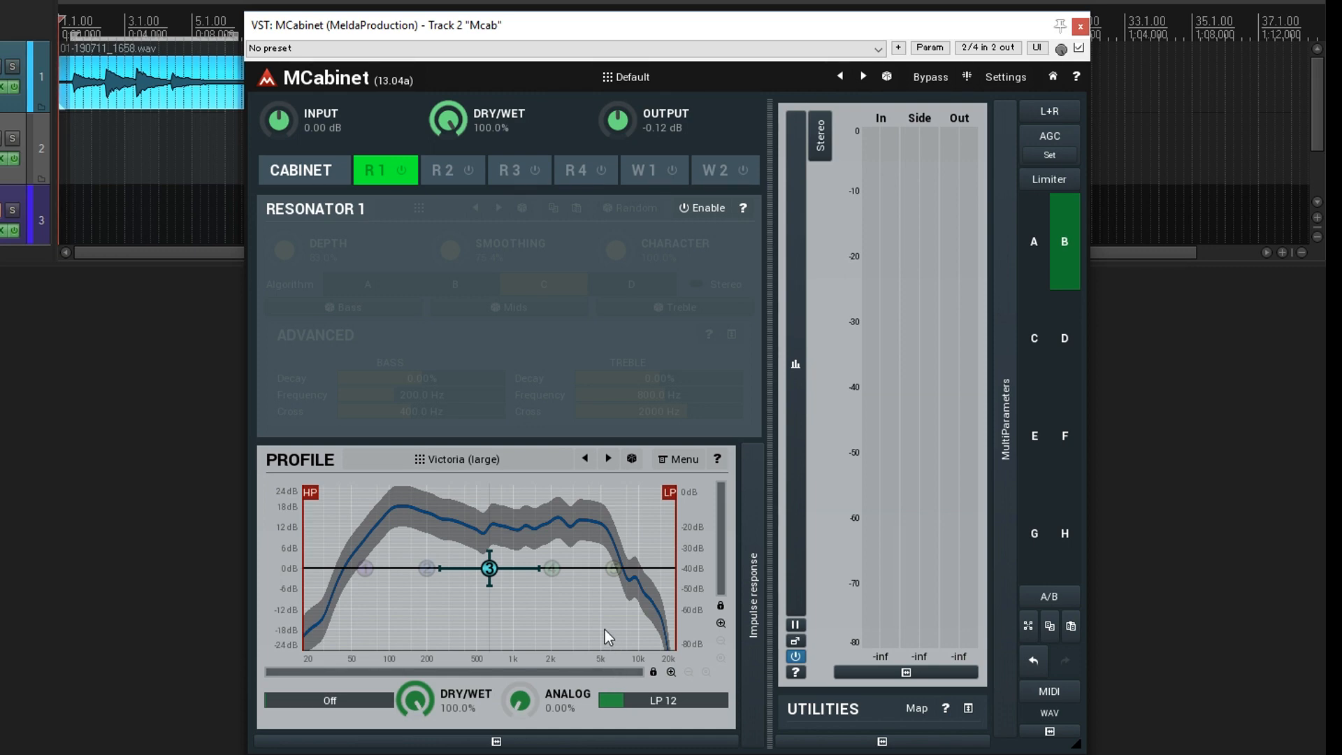
left_click(1025, 257)
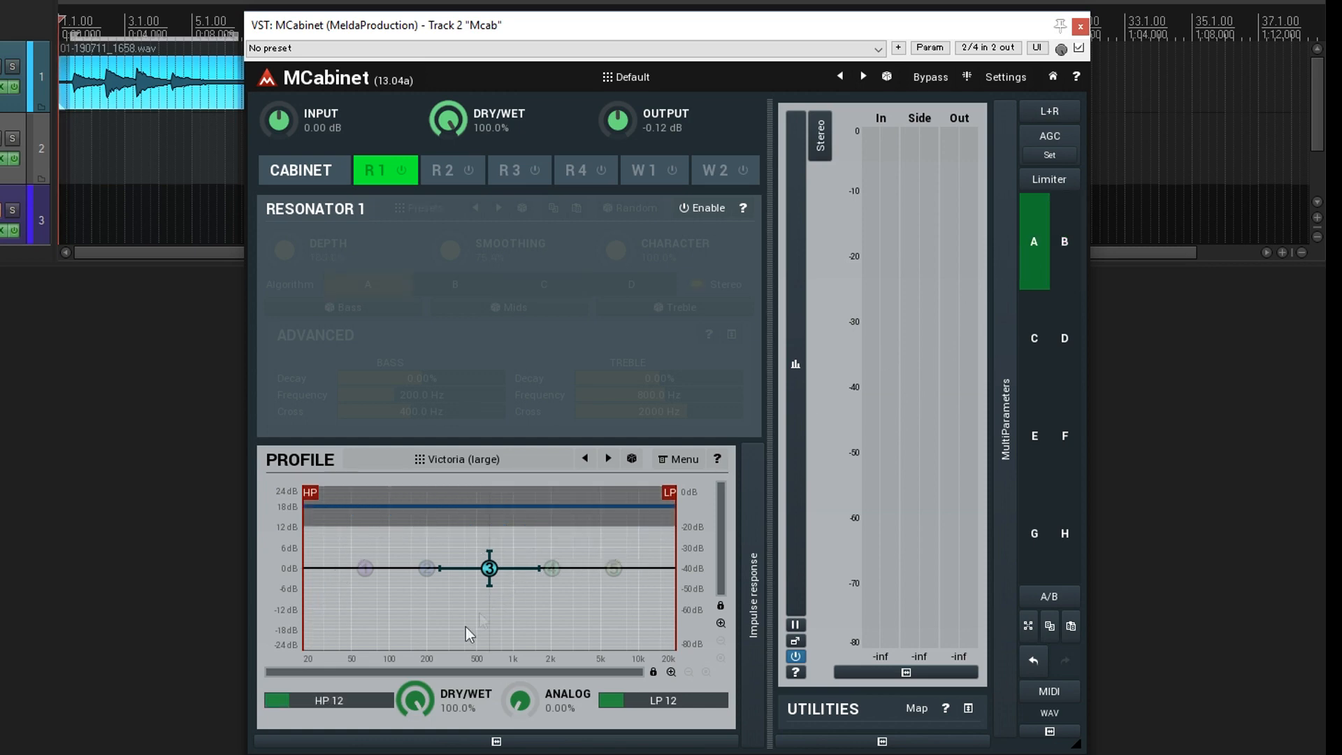
Step: Set the profile's high-pass filter to about 80 Hz with slope HP 24 and its low-pass to about 6 kHz with slope LP 24
left_click_drag(308, 496, 378, 494)
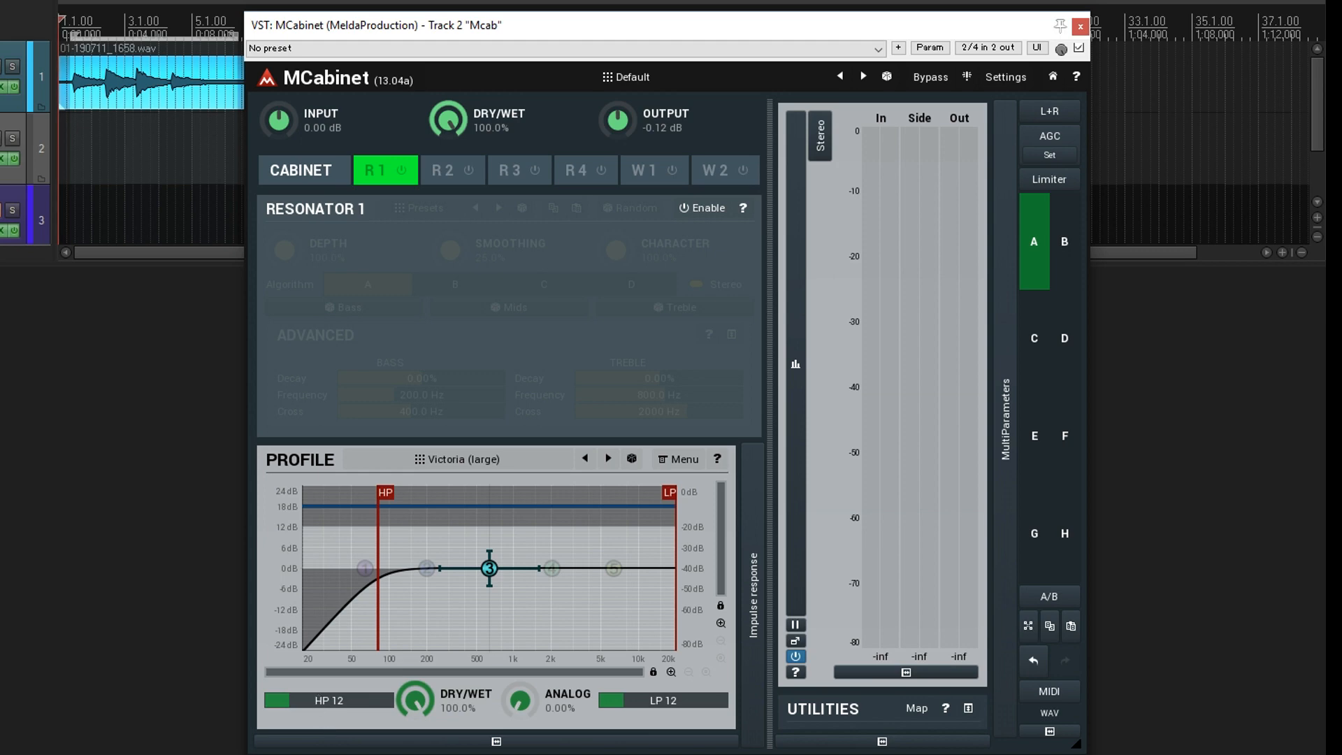
left_click_drag(289, 700, 302, 700)
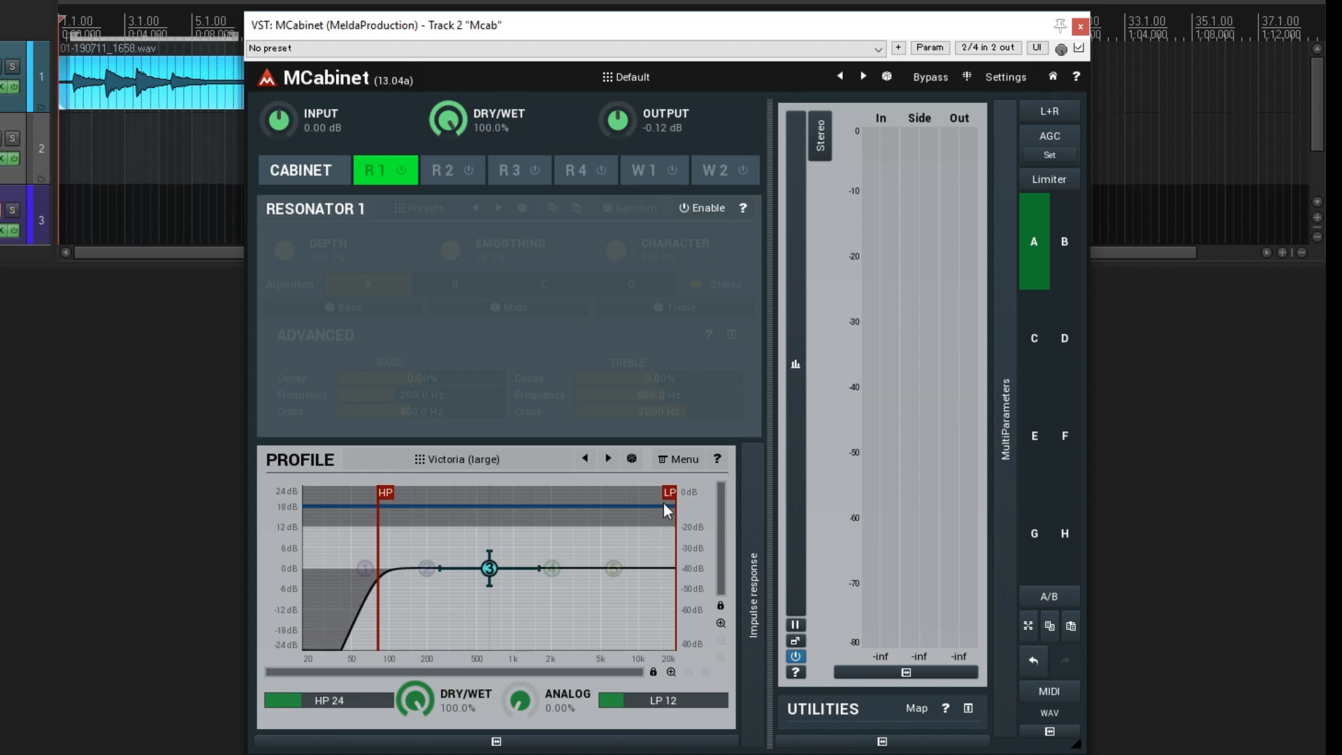
left_click_drag(668, 502, 610, 496)
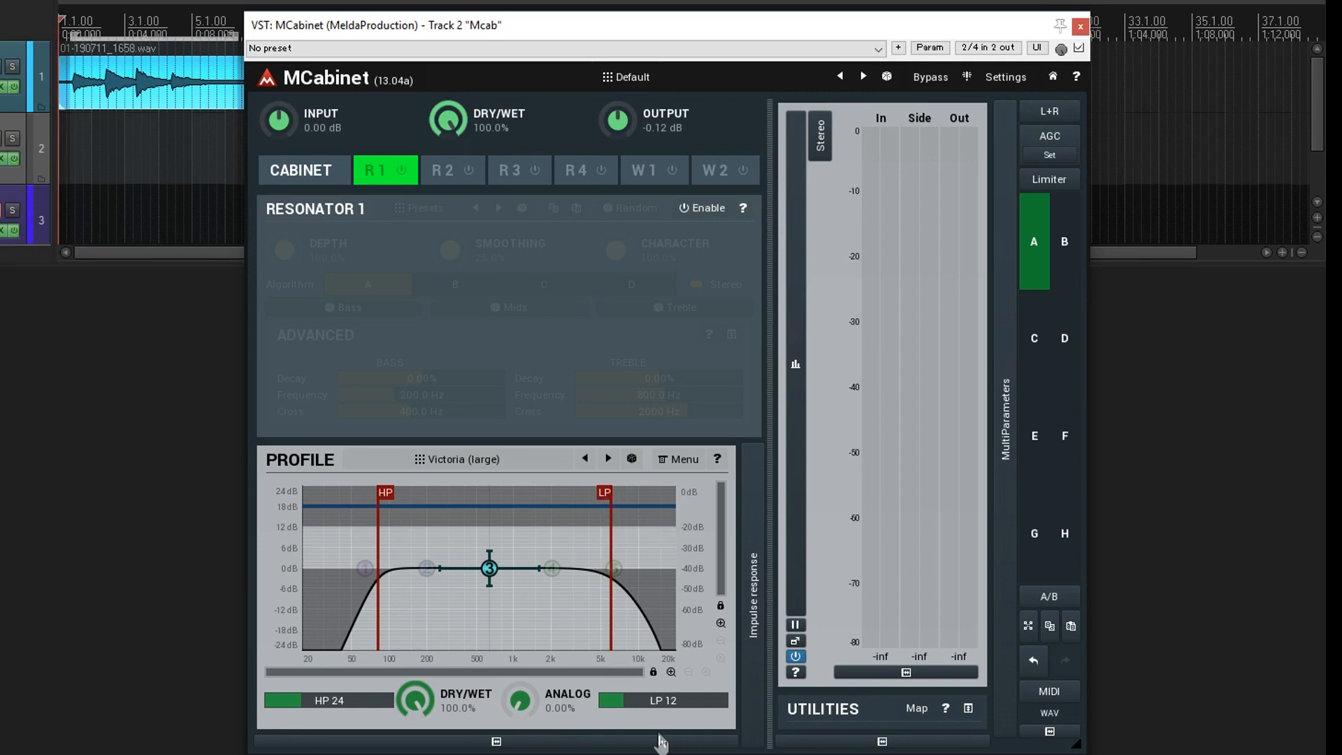
left_click_drag(623, 701, 647, 700)
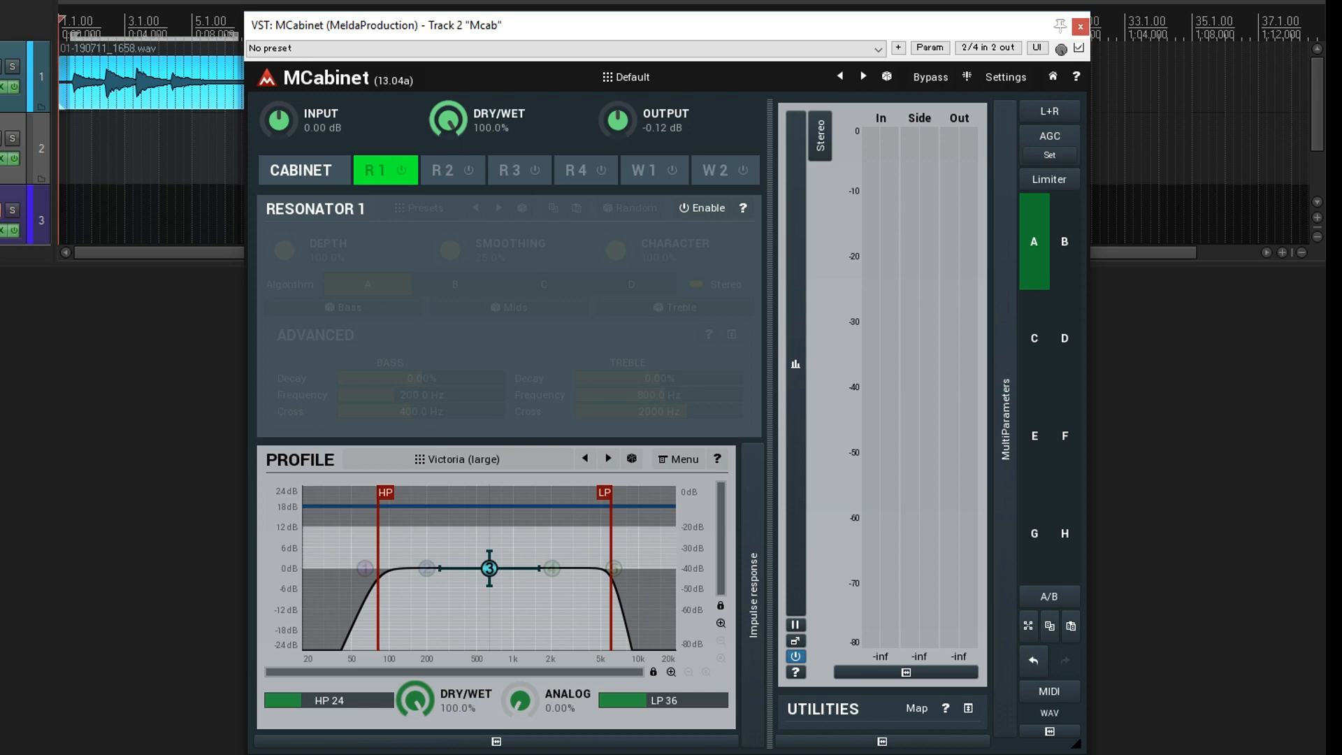
left_click_drag(647, 701, 635, 700)
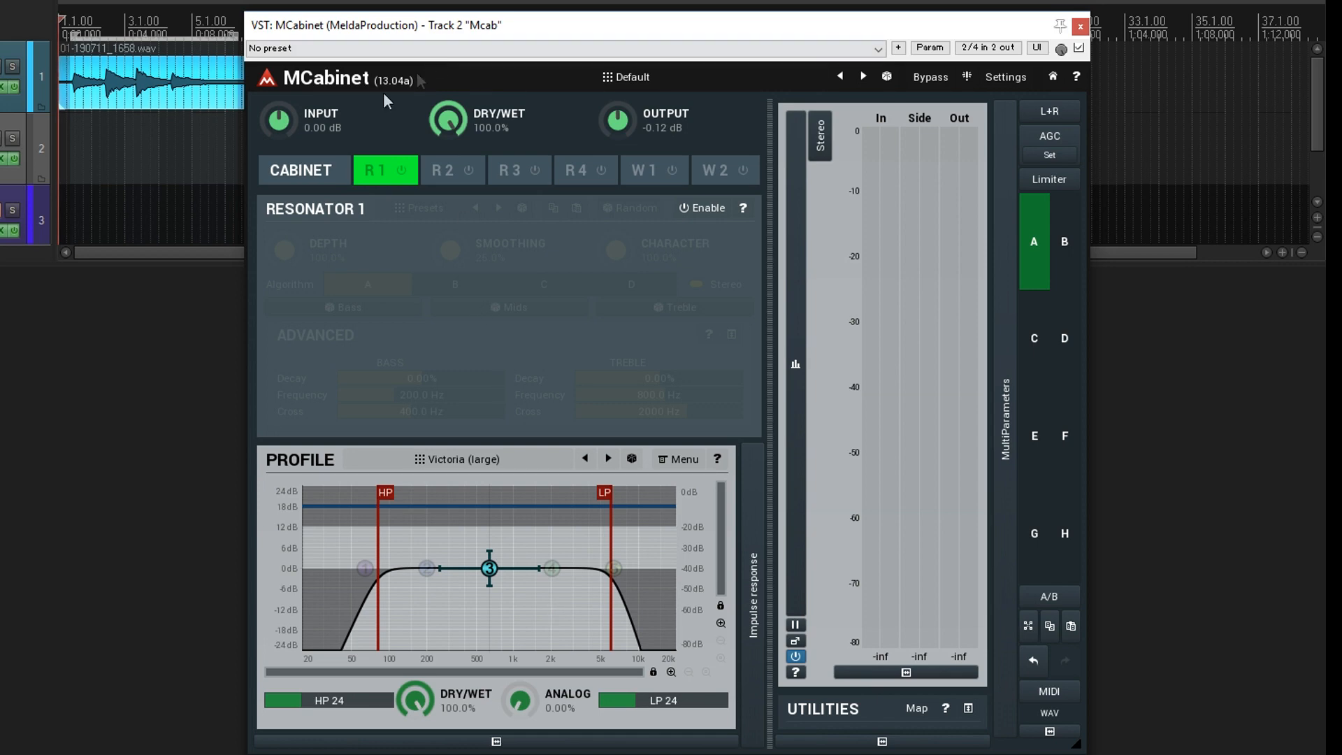
Step: Play the guitar track through slot A and slot B to compare their sound, ending on slot A
left_click(504, 1)
key("space")
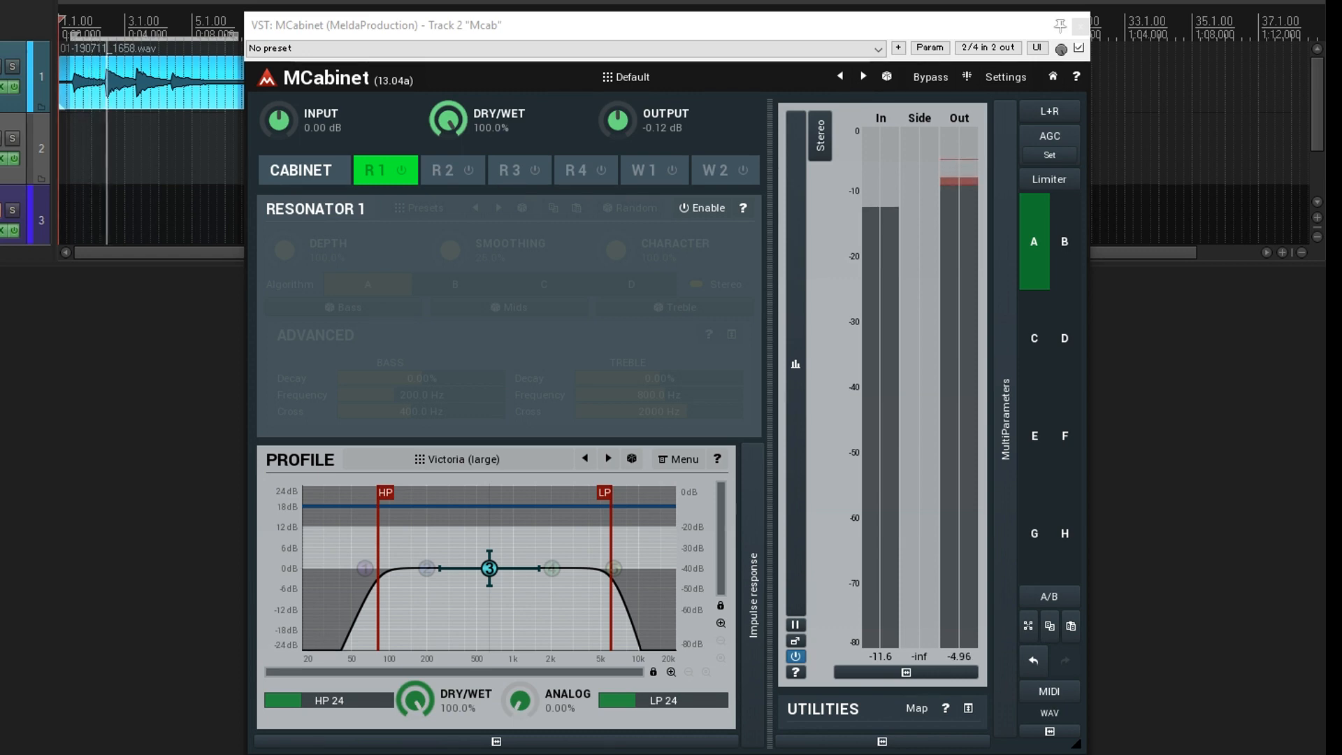
key("space")
left_click(1064, 241)
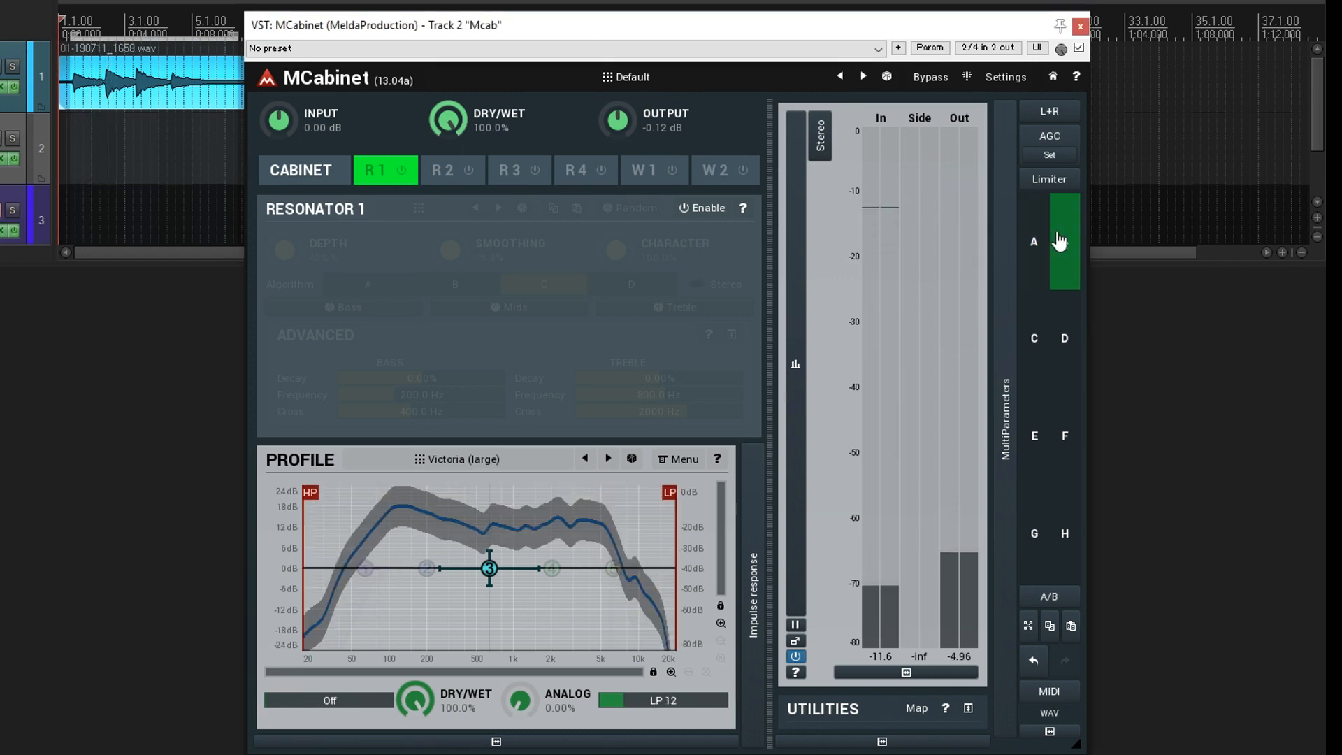
left_click(68, 61)
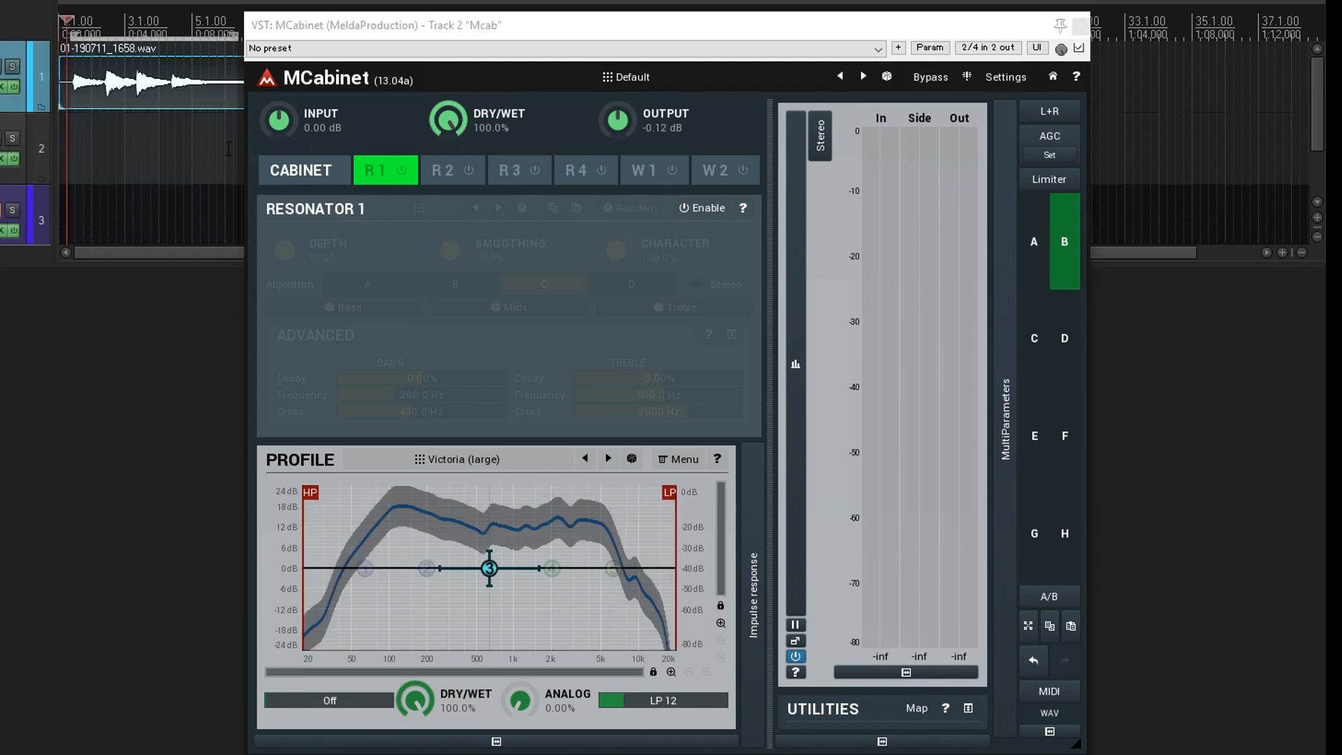
key("space")
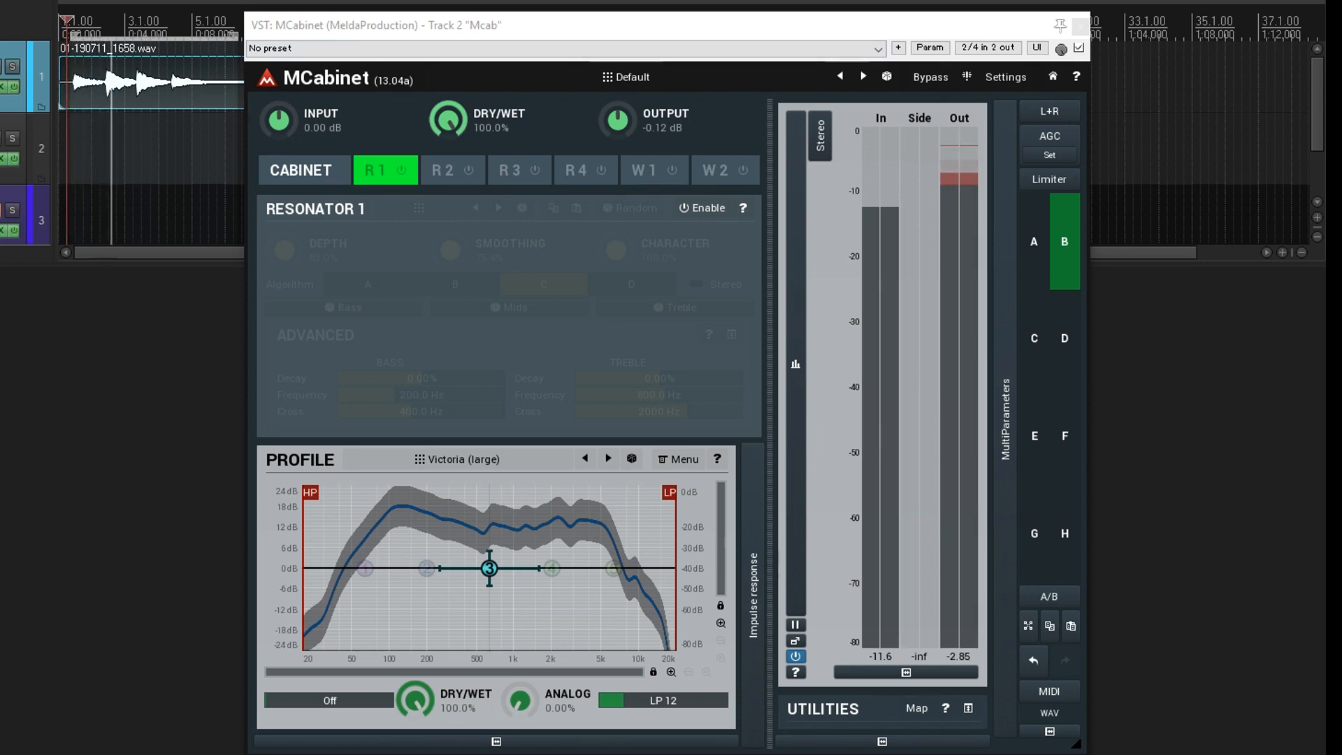
key("space")
left_click(1037, 234)
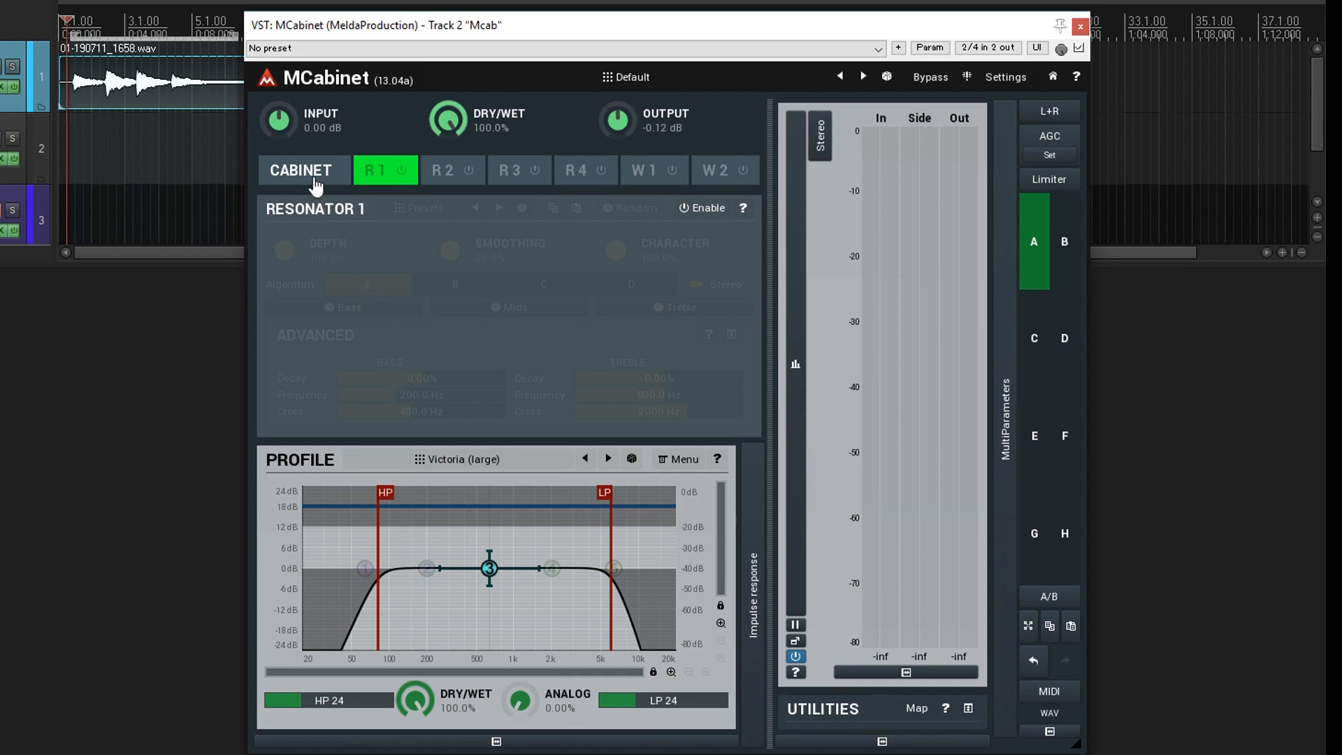
Step: Set the cabinet's Tilt to -14.98 dB and play the track to audition it
left_click(315, 183)
left_click_drag(459, 288, 460, 344)
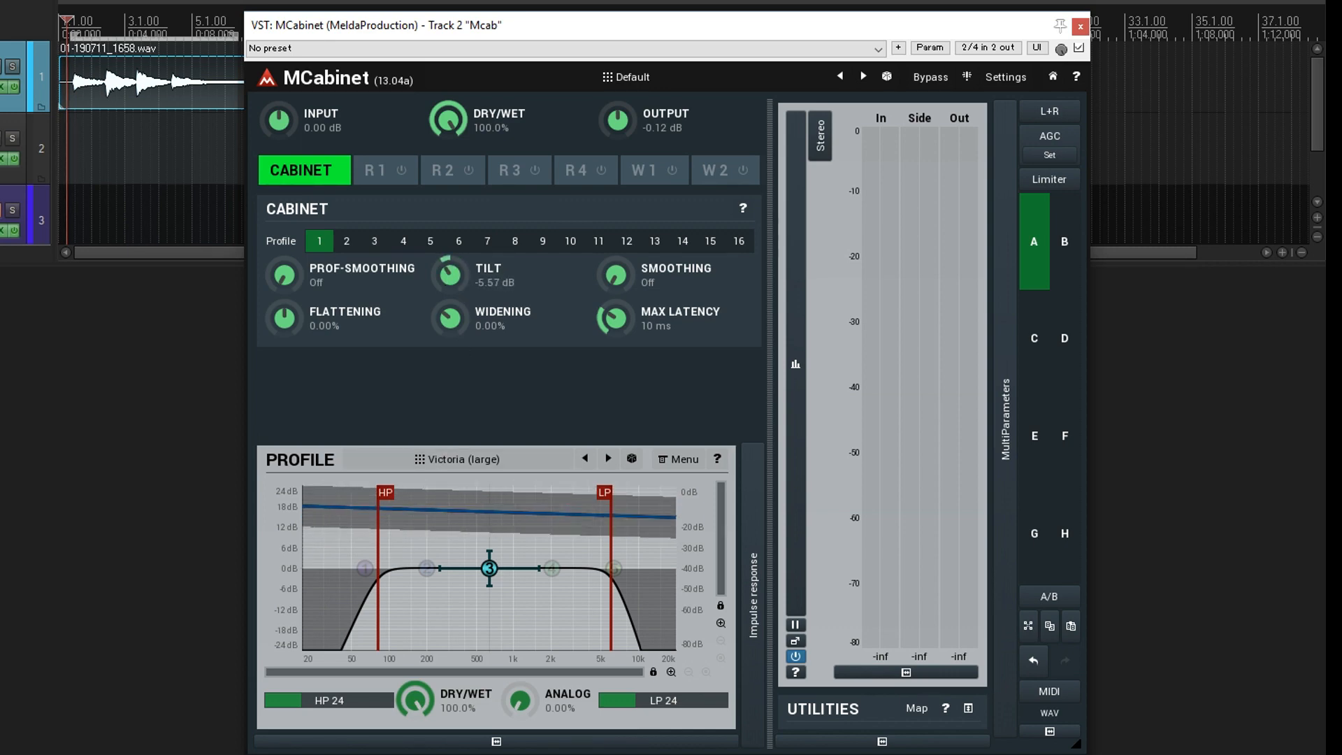
left_click_drag(460, 344, 460, 428)
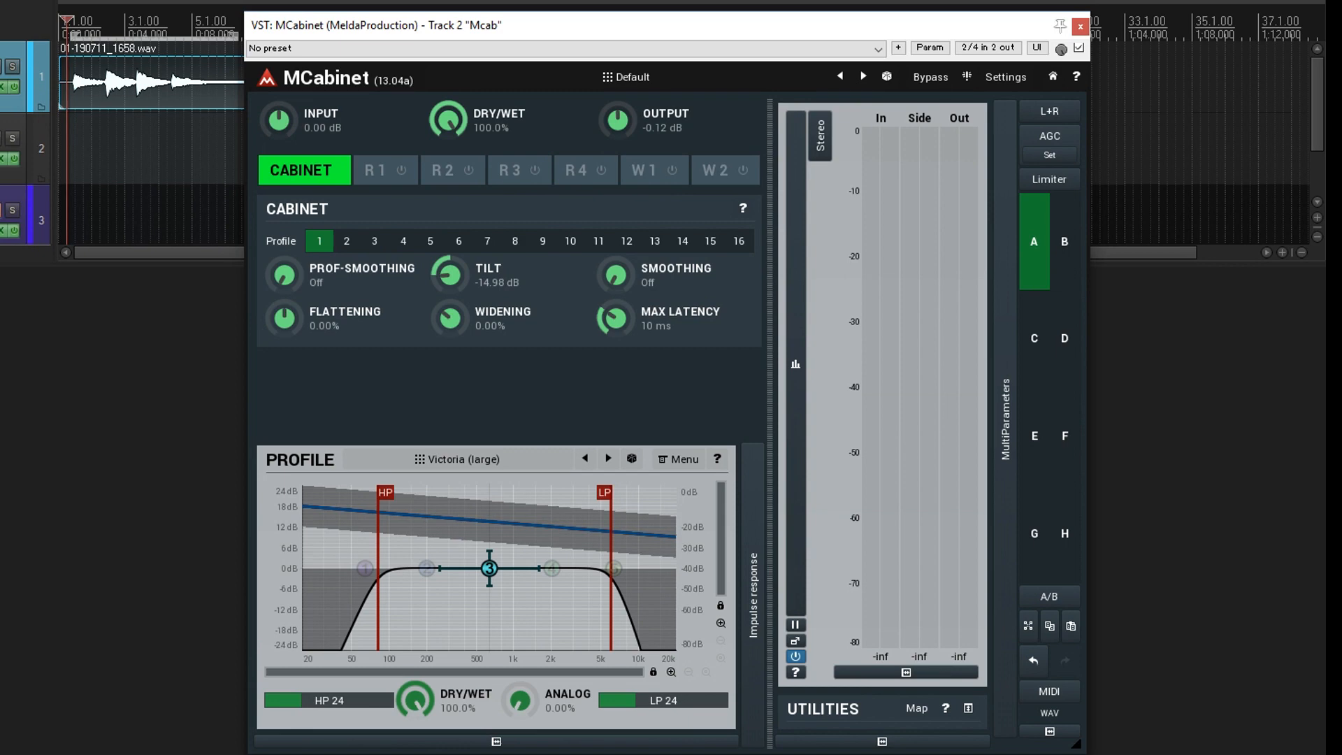
key("space")
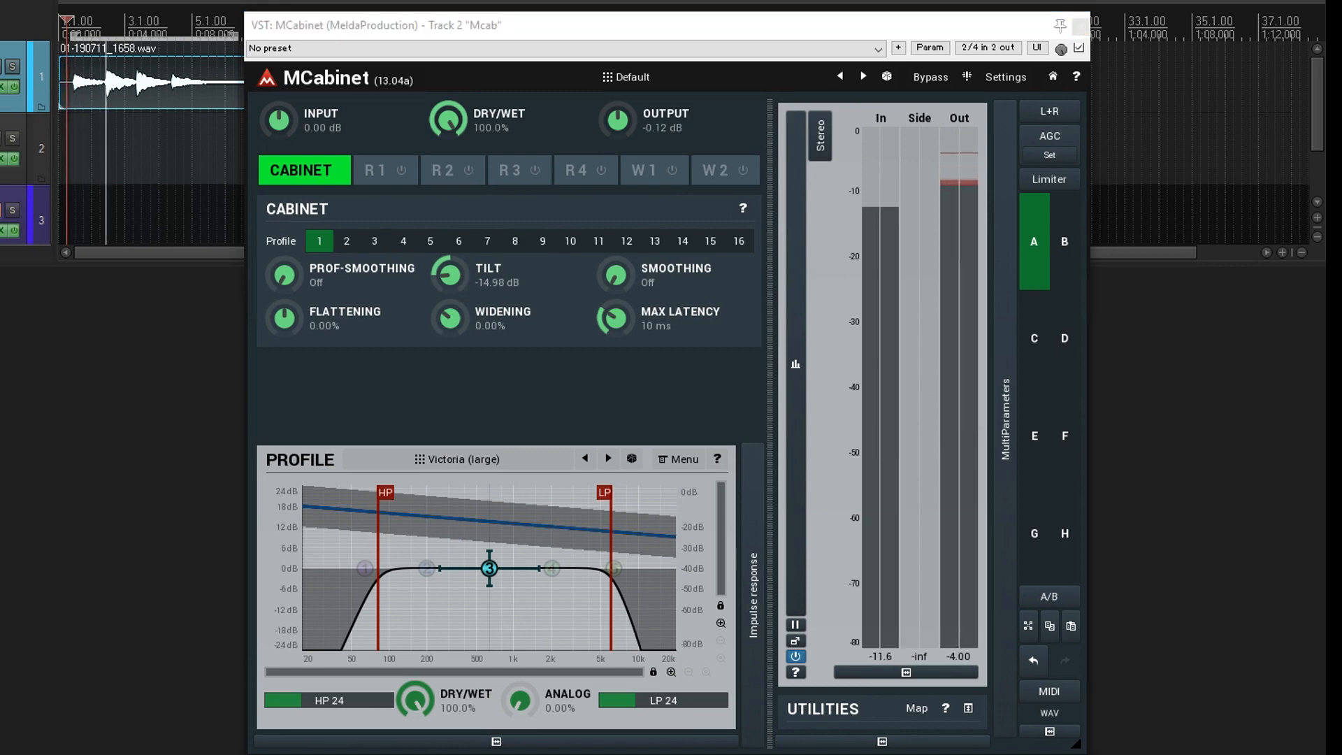
key("space")
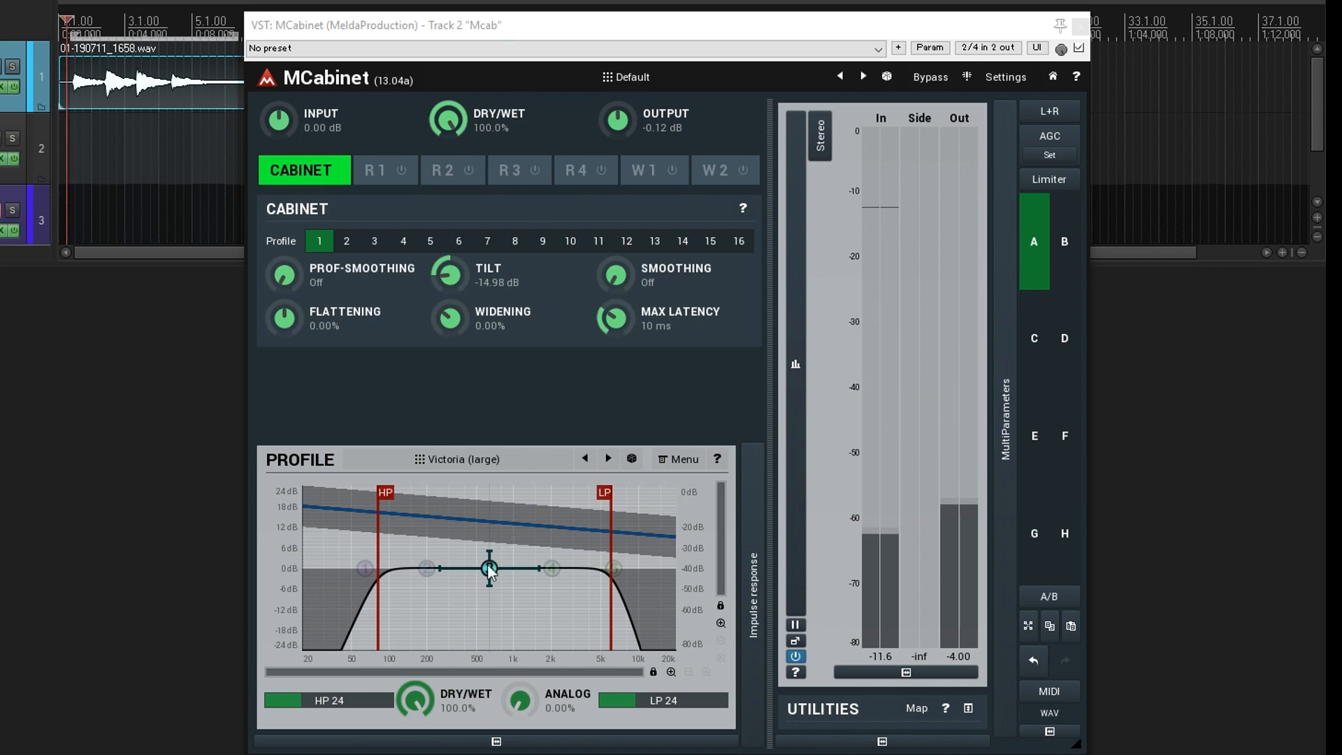
Step: Shape profile band 3 as a slightly narrowed cut of about -9 dB near 525 Hz, and audition it
left_click_drag(489, 568, 479, 568)
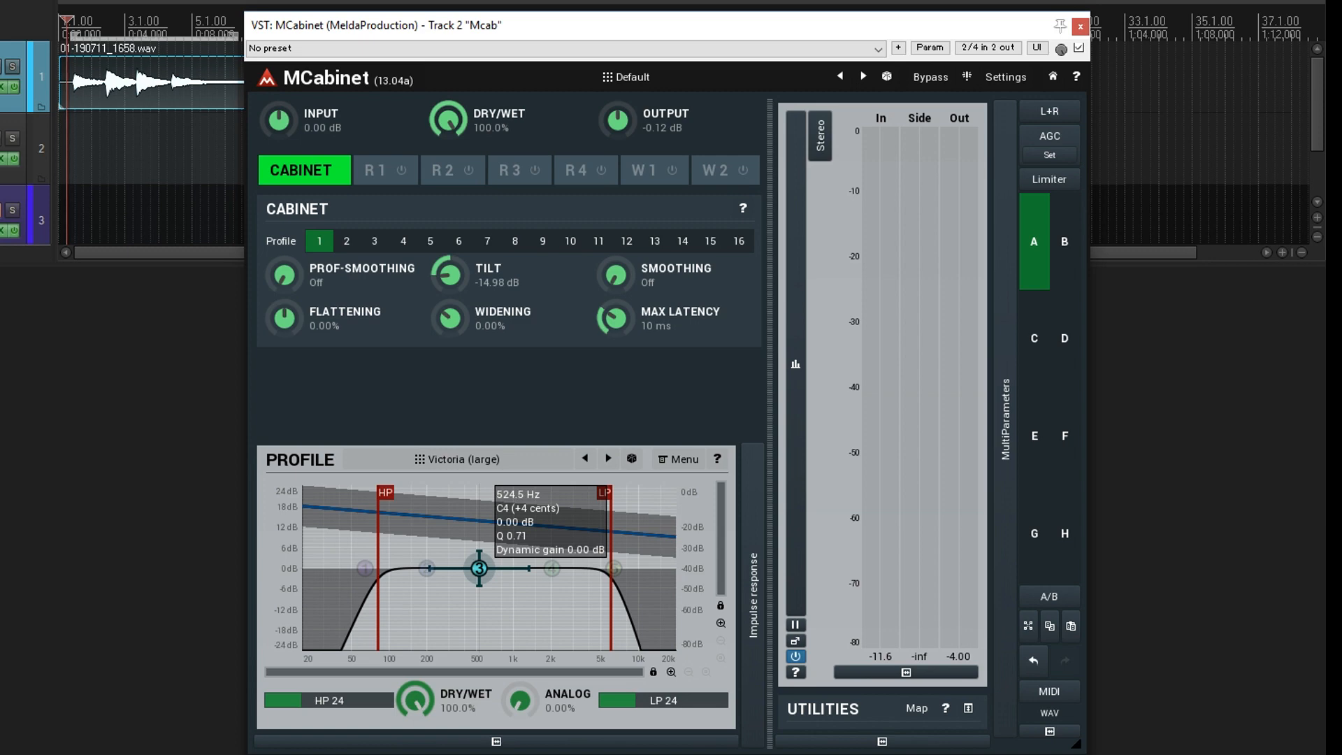
left_click_drag(478, 568, 478, 586)
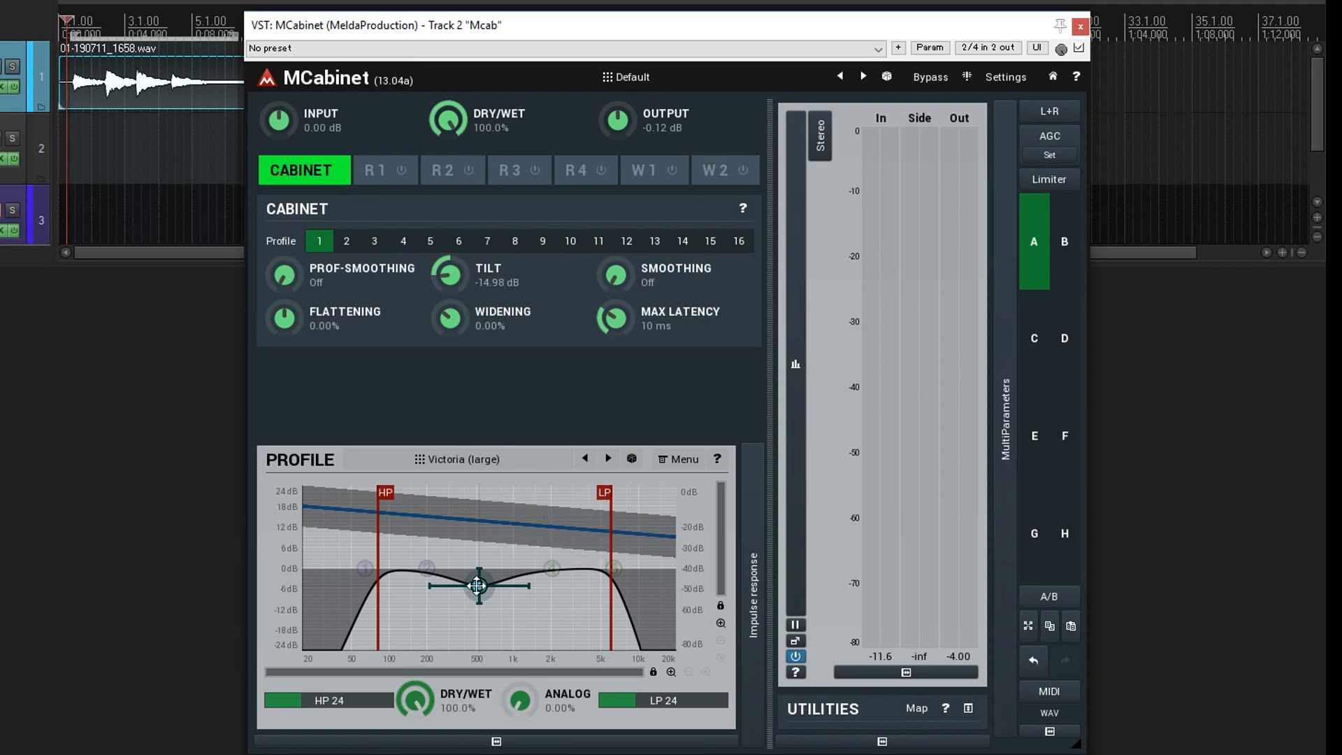
left_click_drag(479, 586, 479, 599)
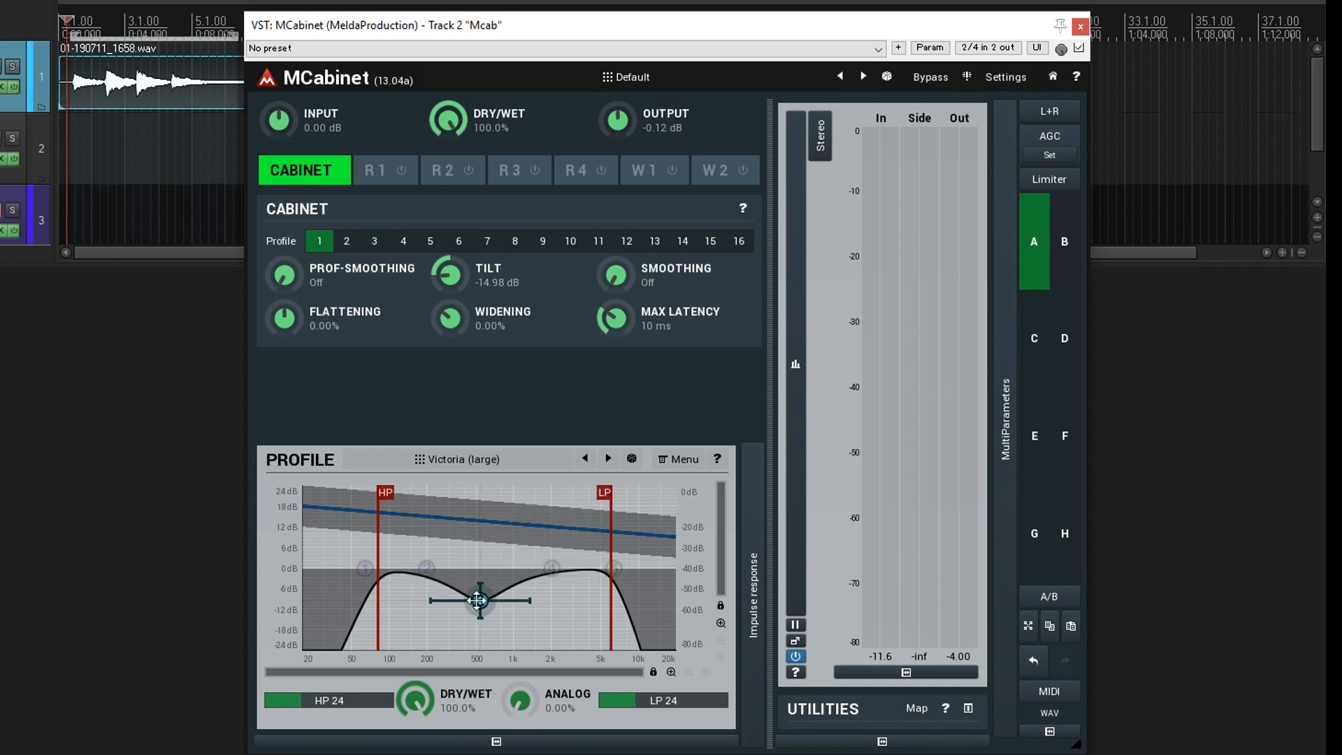
left_click_drag(530, 599, 525, 599)
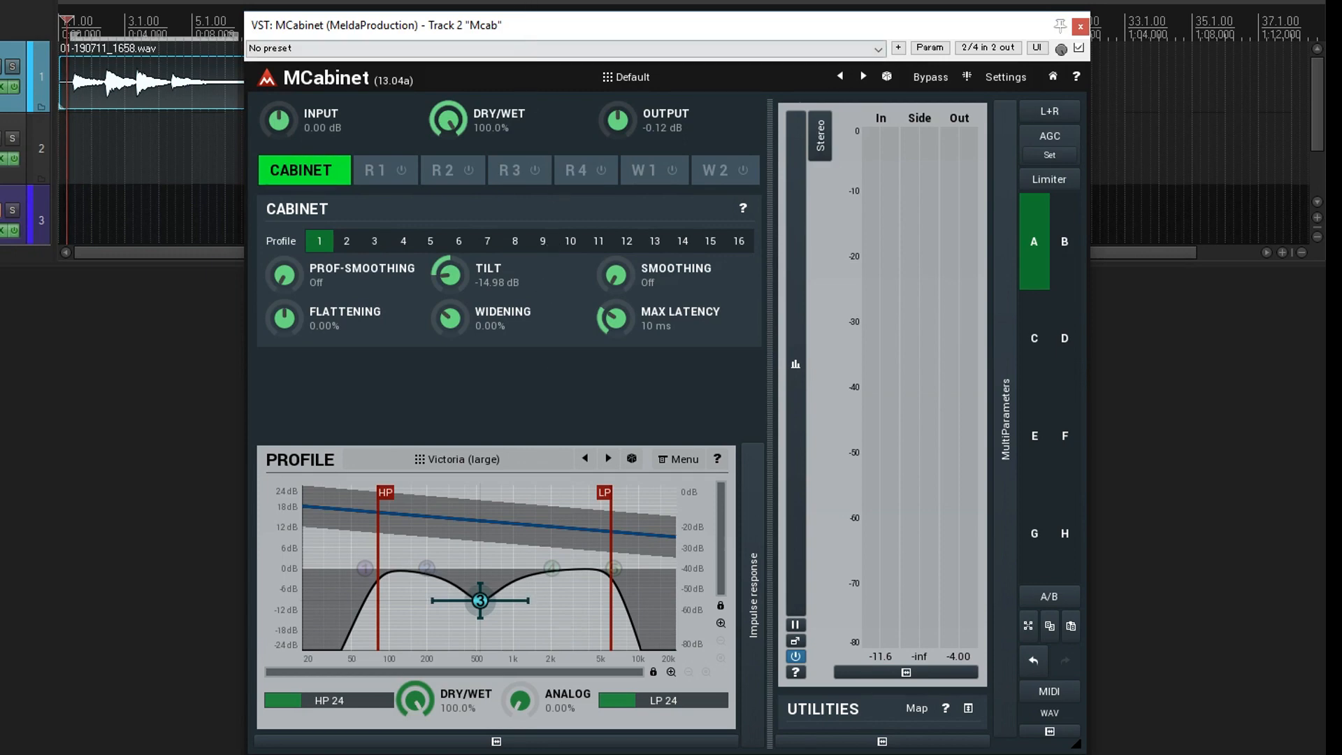
left_click(526, 2)
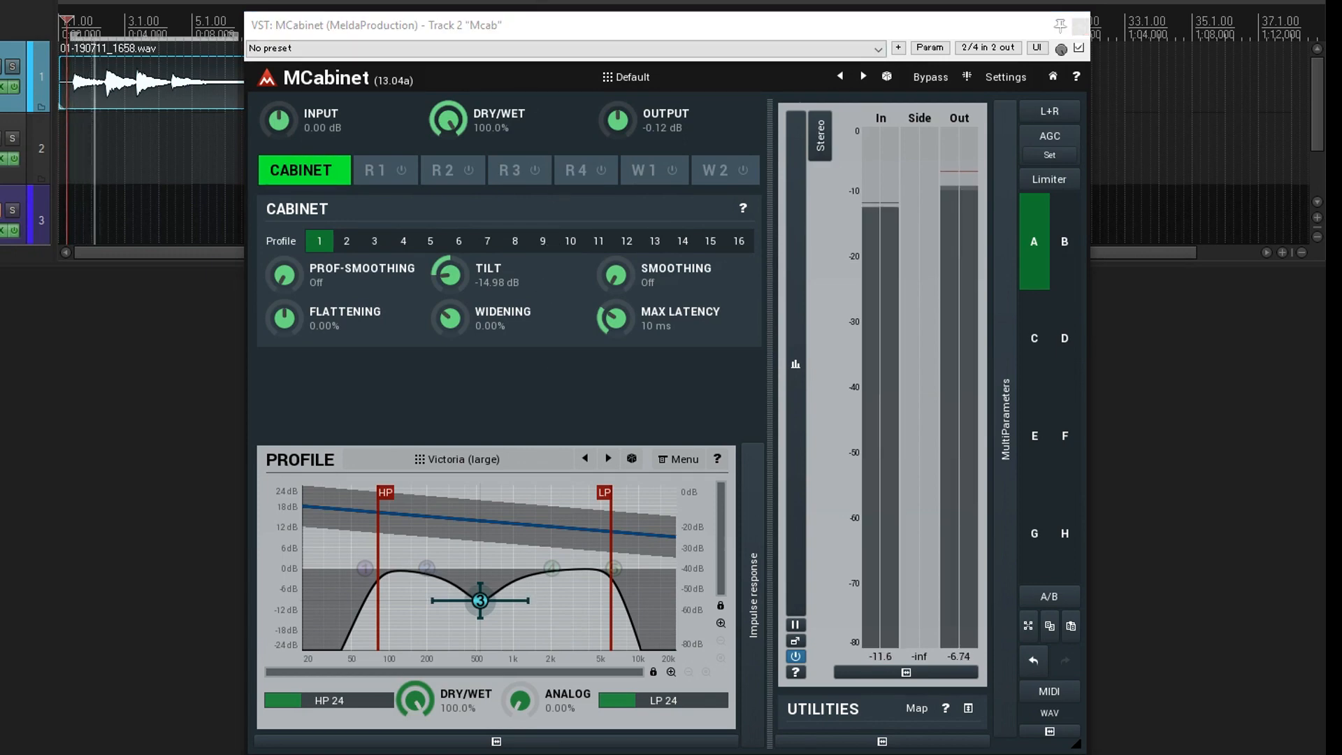
key("space")
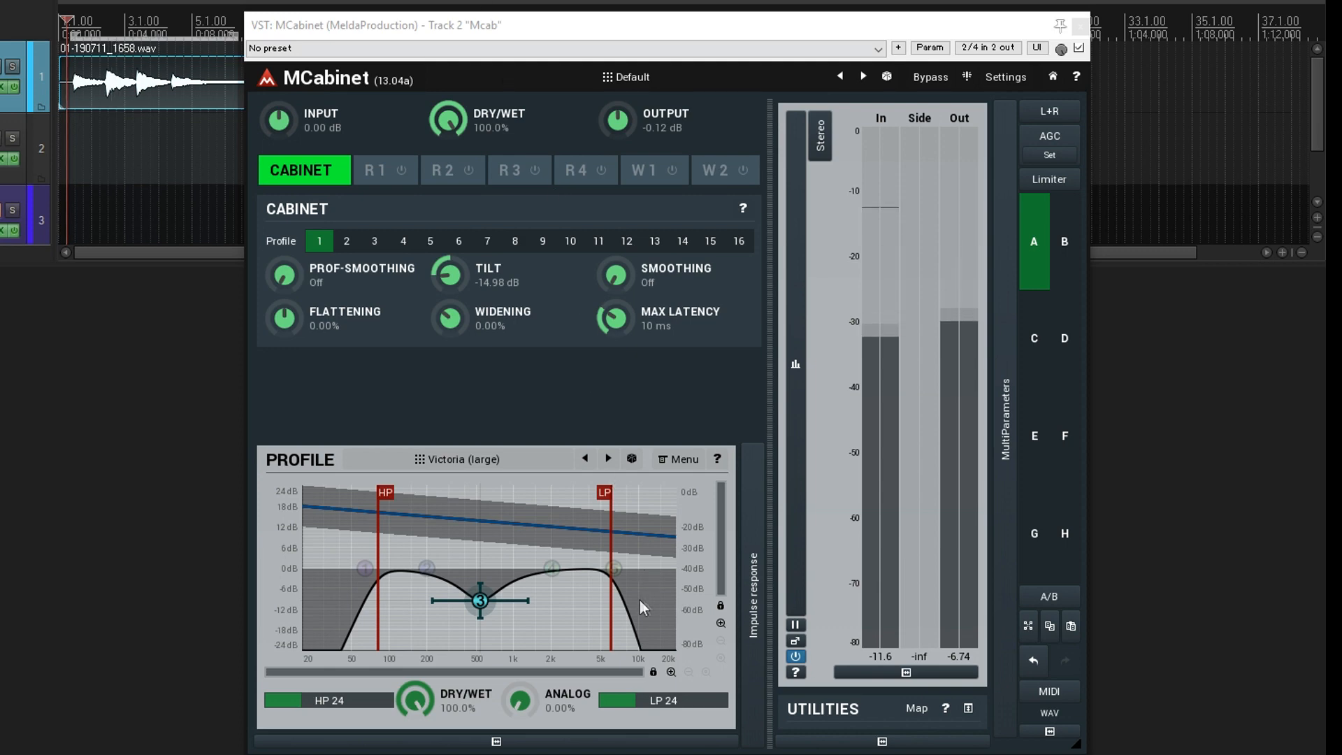
Step: Enable profile band 4 and place it as a cut of about -10 dB near 1330 Hz while auditioning the track
left_click(553, 569)
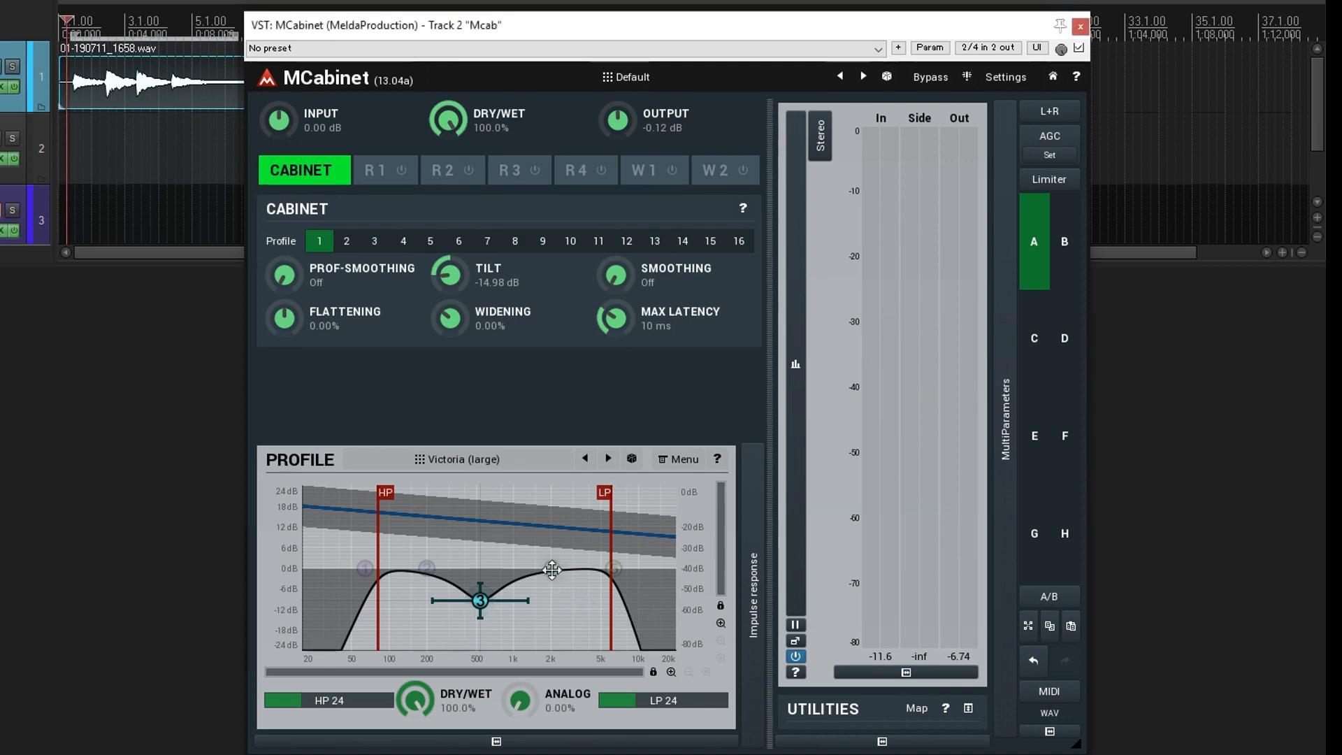
left_click_drag(581, 565, 528, 606)
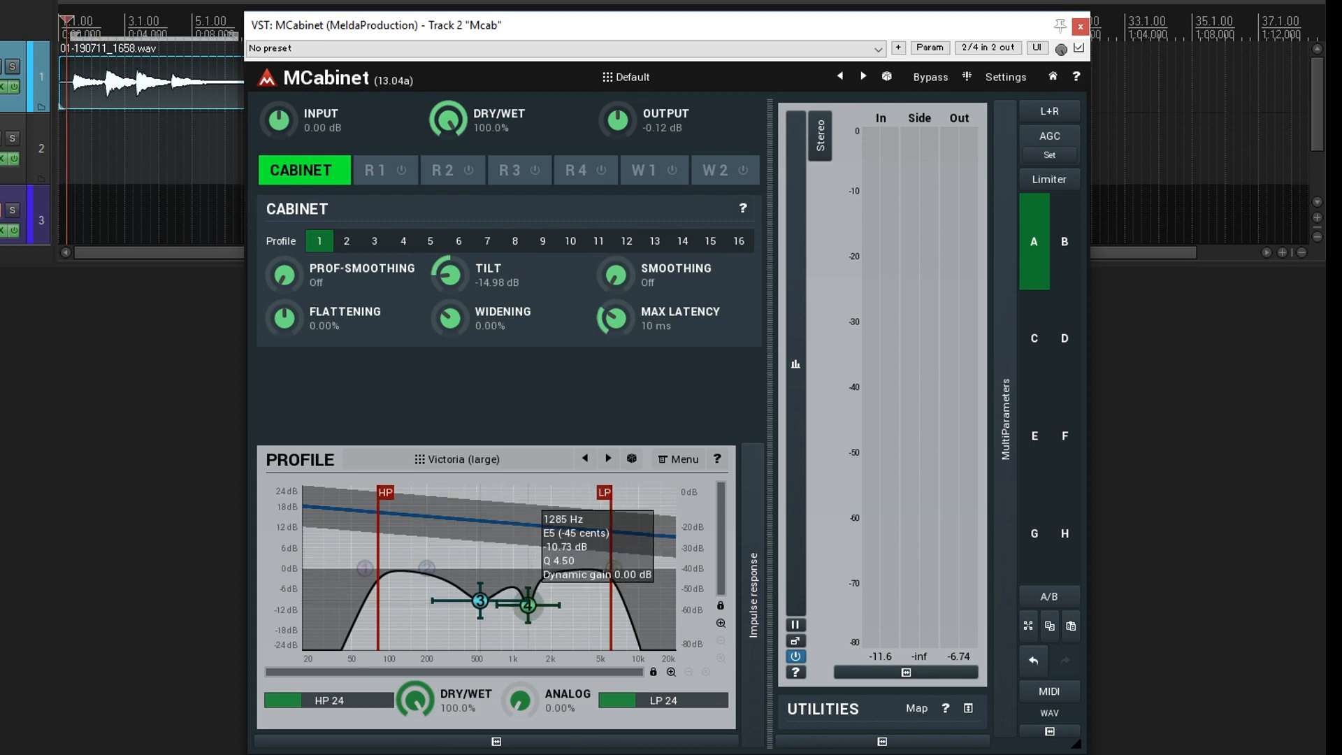
key("space")
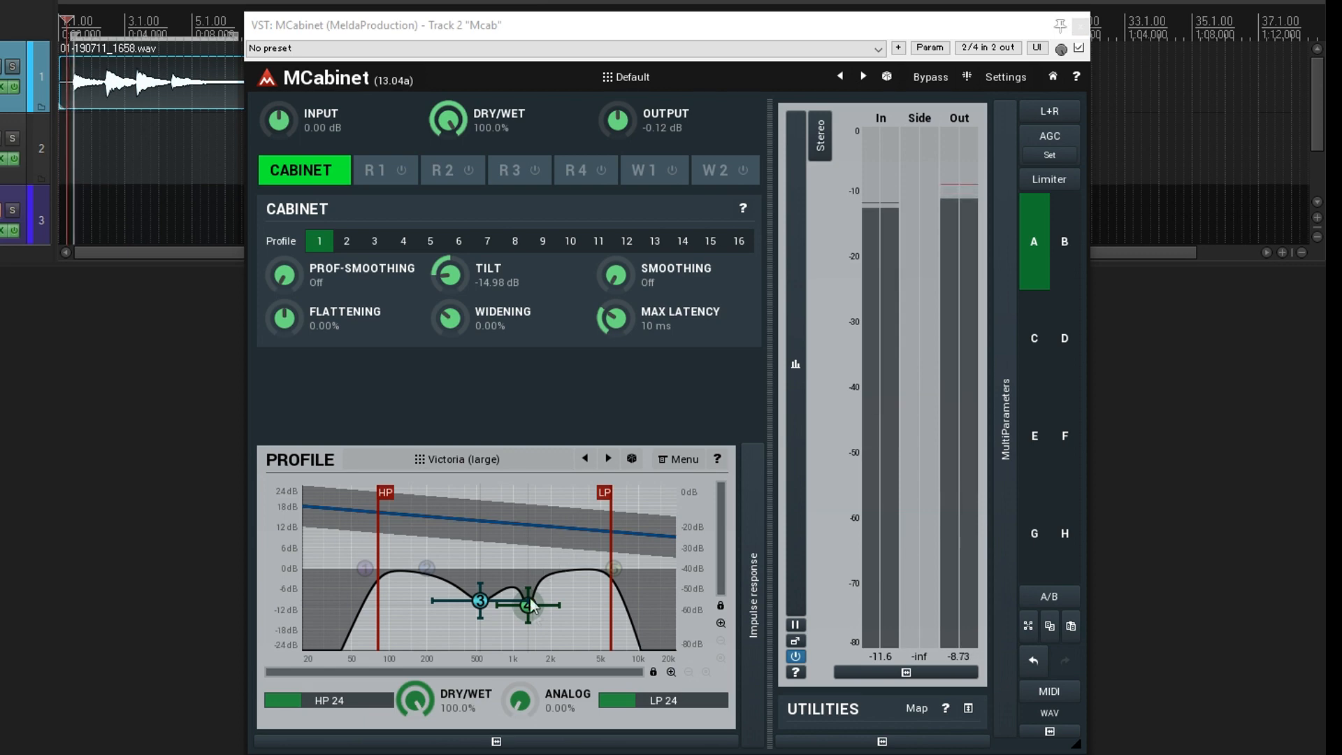
left_click_drag(528, 605, 529, 602)
key("space")
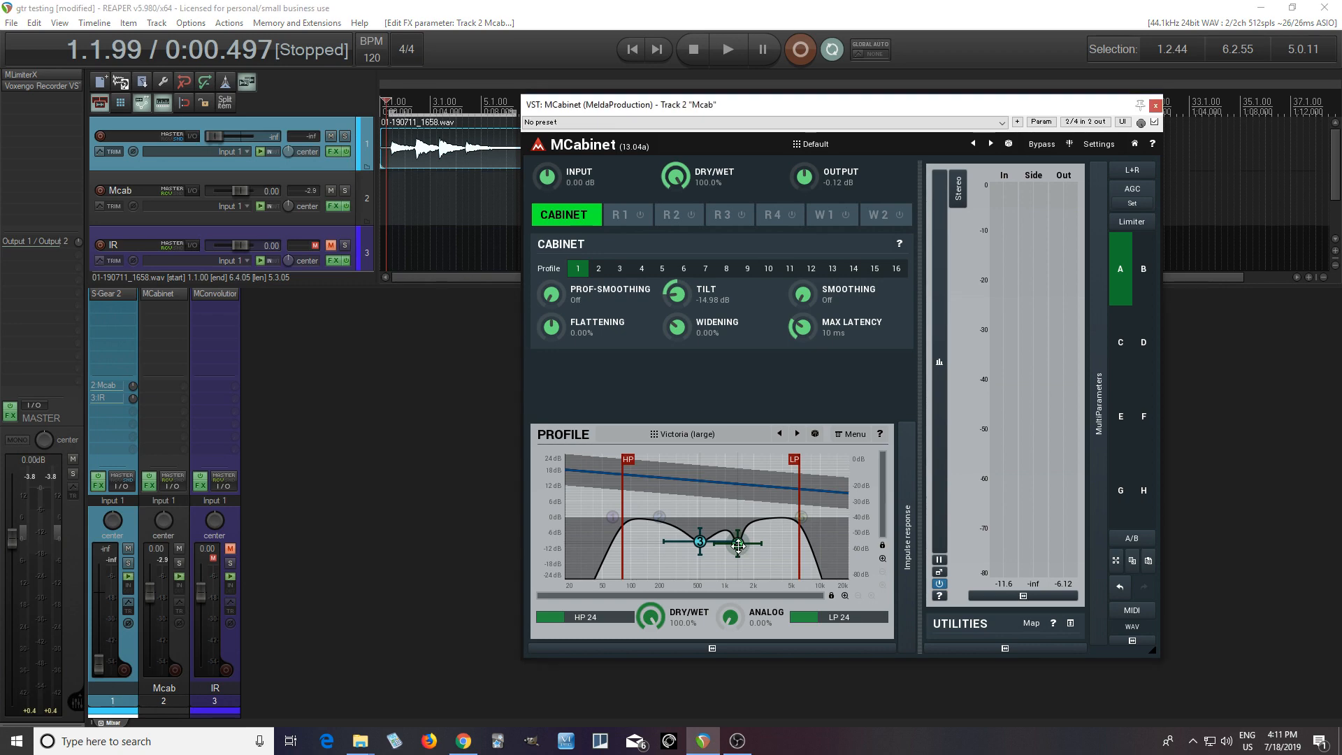
Step: In band 4's settings, set Q to 5.13 and linear harmonics to 100% with a maximum count of 5
left_click(738, 543)
double_click(738, 543)
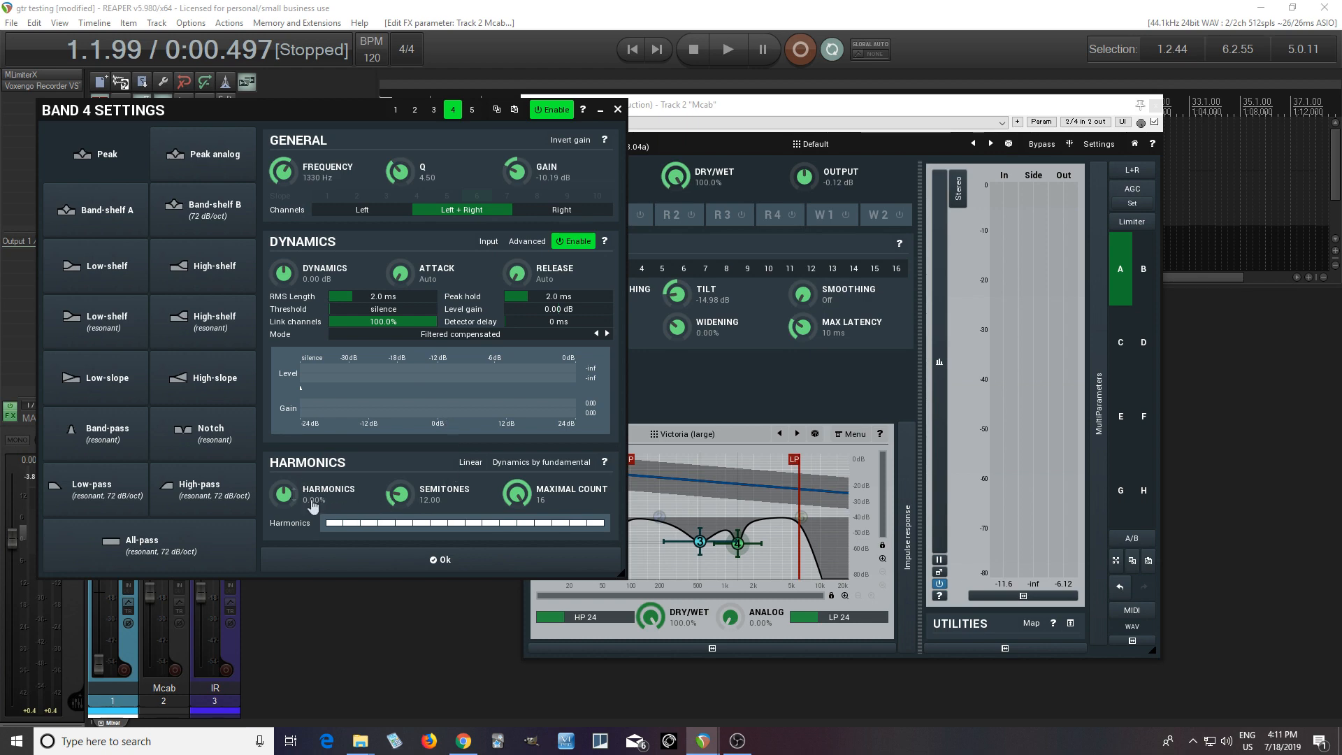
left_click_drag(411, 172, 411, 167)
left_click_drag(291, 489, 329, 515)
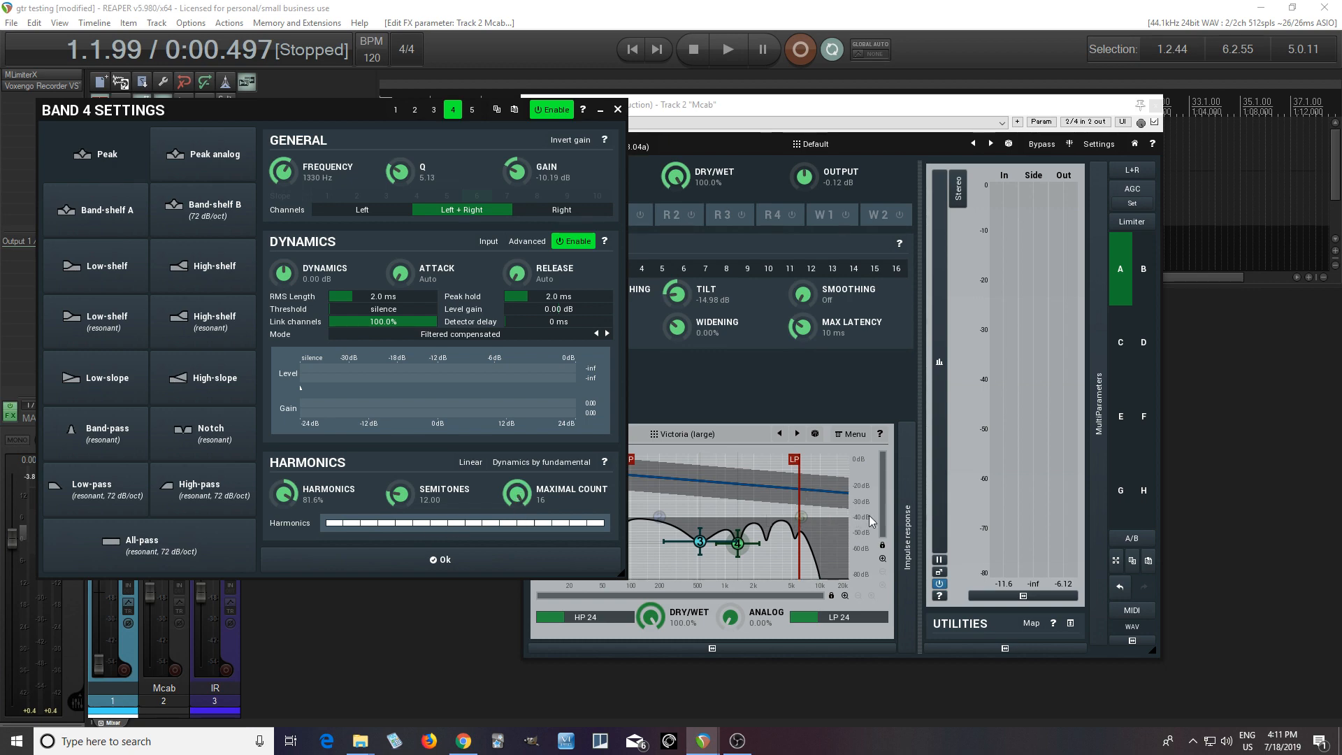
left_click_drag(520, 491, 521, 520)
left_click(482, 469)
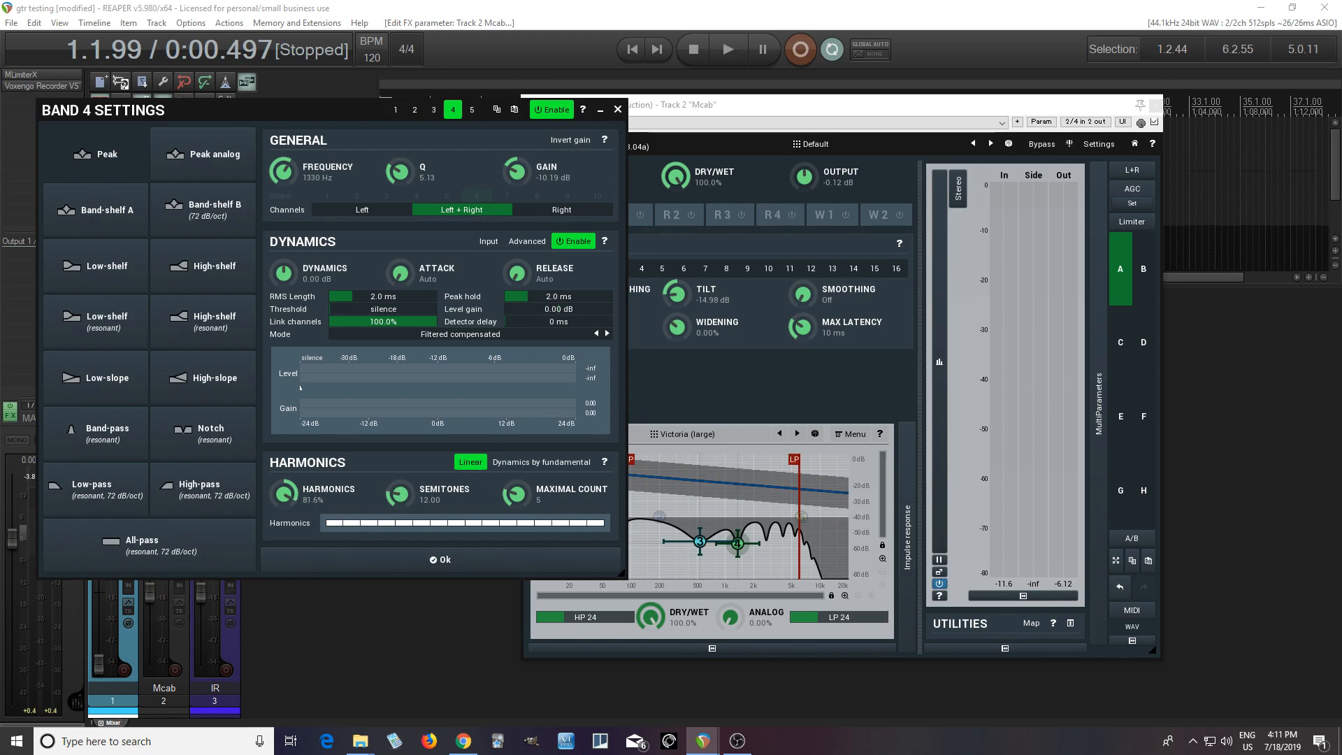
left_click_drag(284, 494, 283, 466)
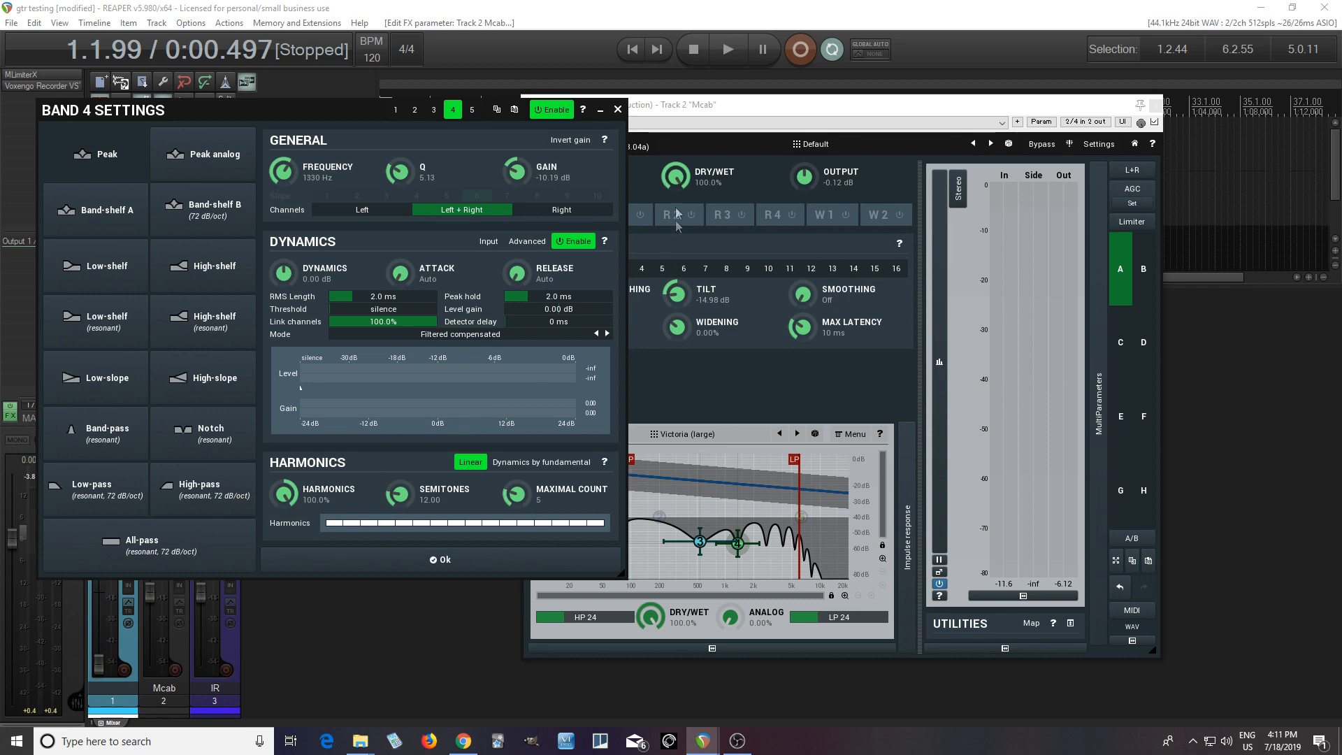
Step: With the track playing, set band 4's harmonics to 84.0% and semitones to 10.31, and stop playback
left_click(724, 50)
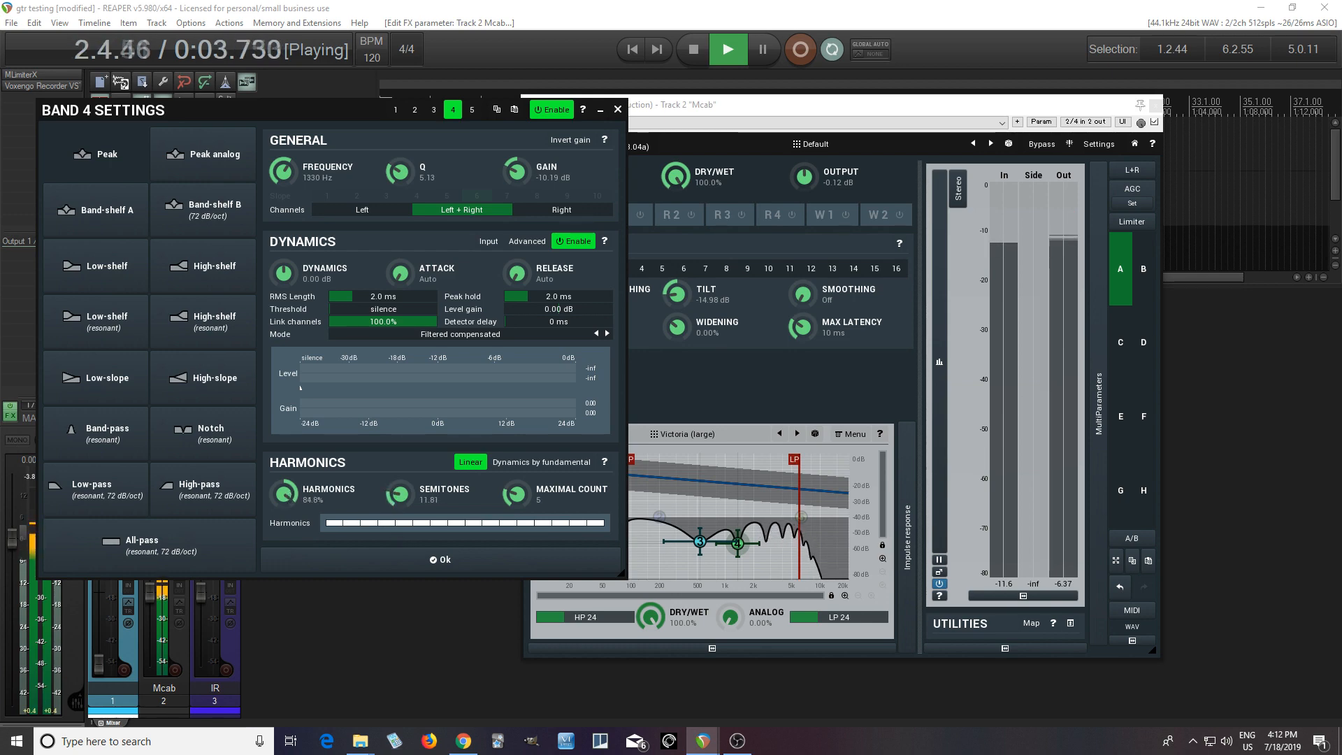
left_click_drag(340, 500, 340, 500)
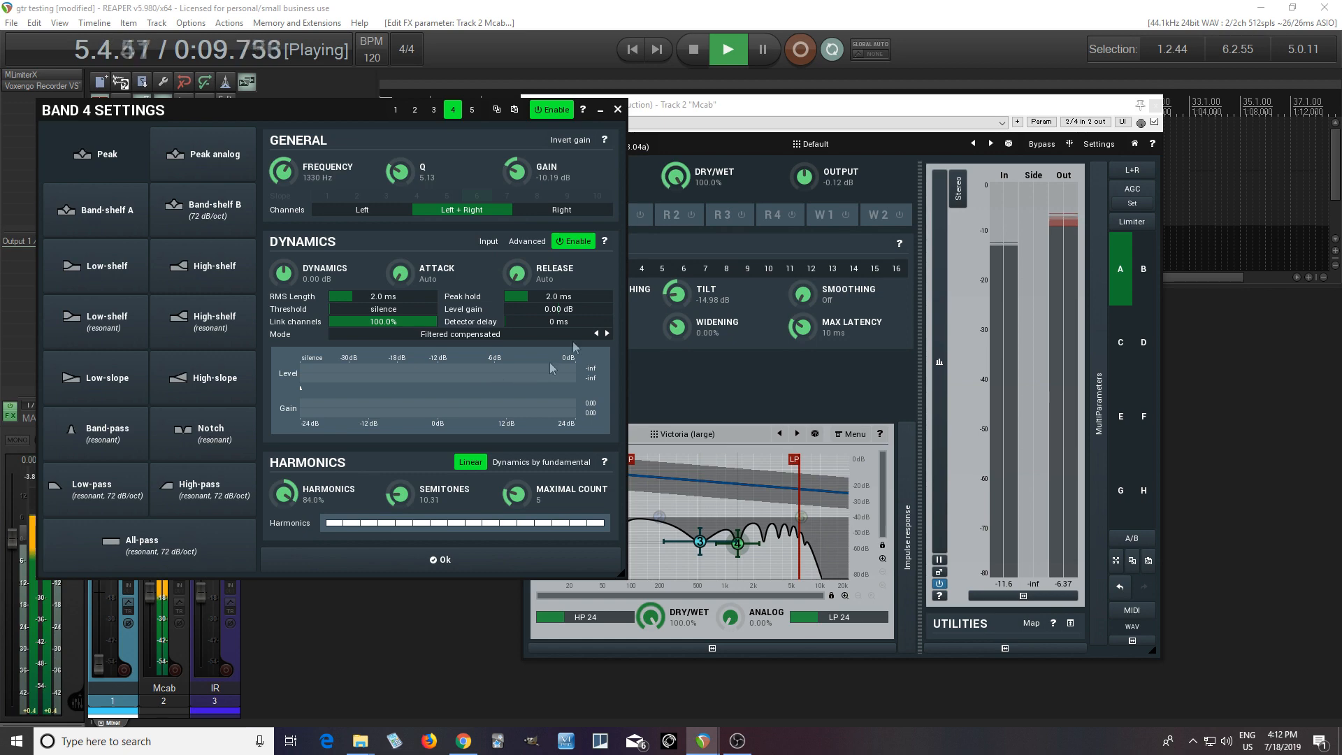
left_click(698, 56)
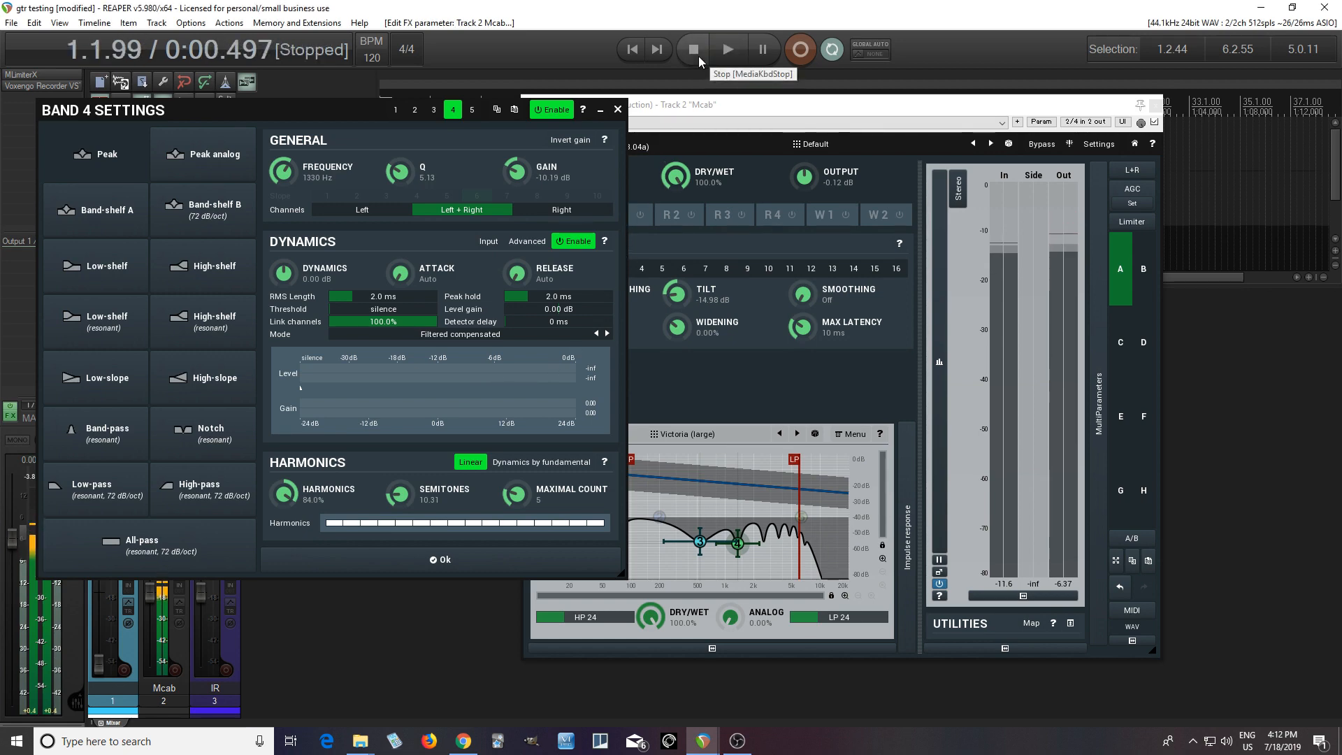
Step: Close band 4's settings, raise the low-pass frequency slightly and set its slope to LP 36
left_click(619, 110)
left_click_drag(796, 458, 800, 456)
left_click_drag(818, 617, 827, 617)
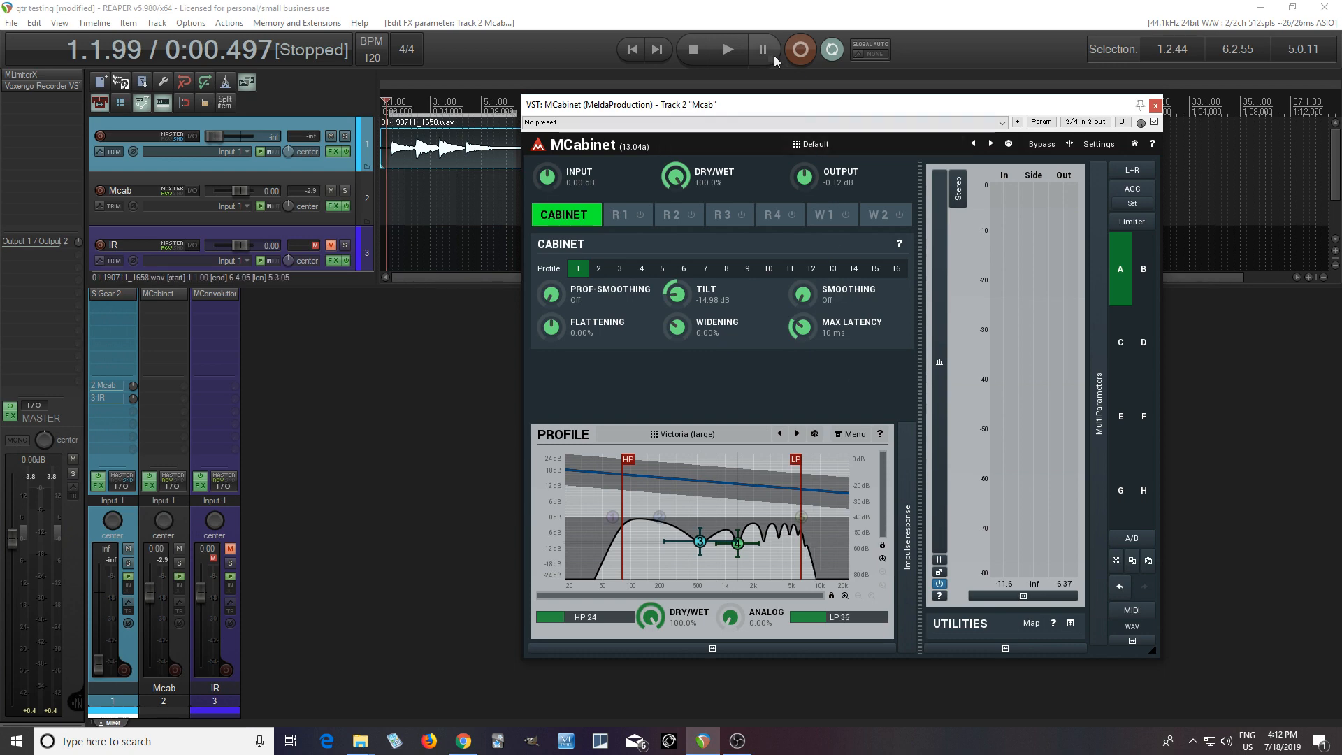
Step: Compare the custom cabinet tone in slot A with the one in slot B by playing the track with each
left_click(730, 50)
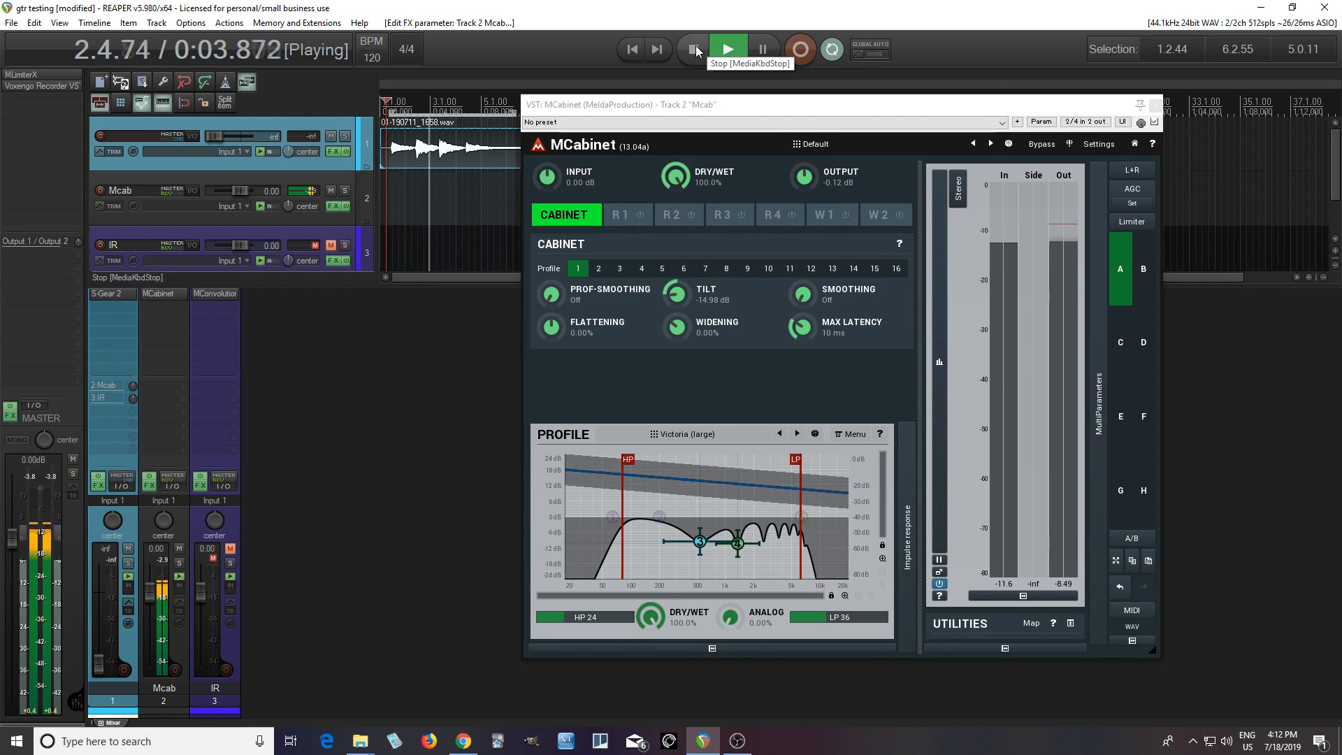
left_click(696, 46)
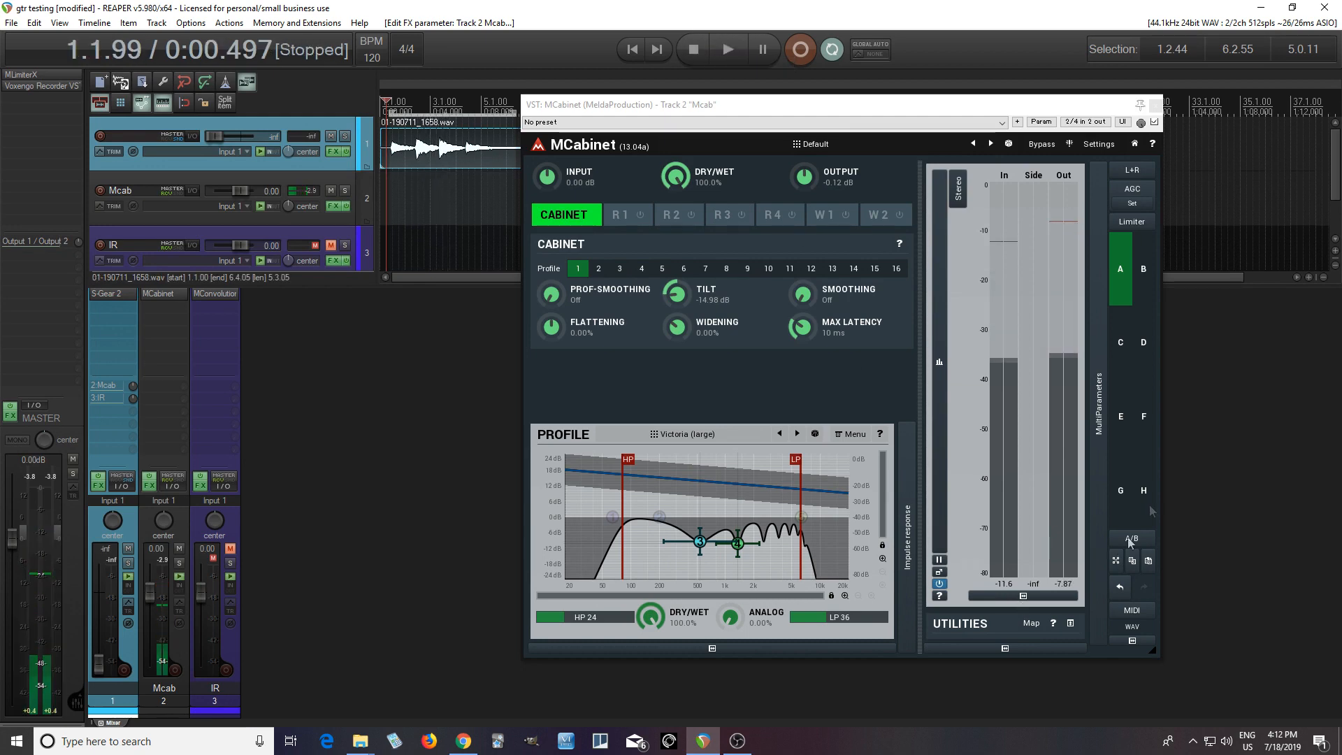
left_click(1144, 268)
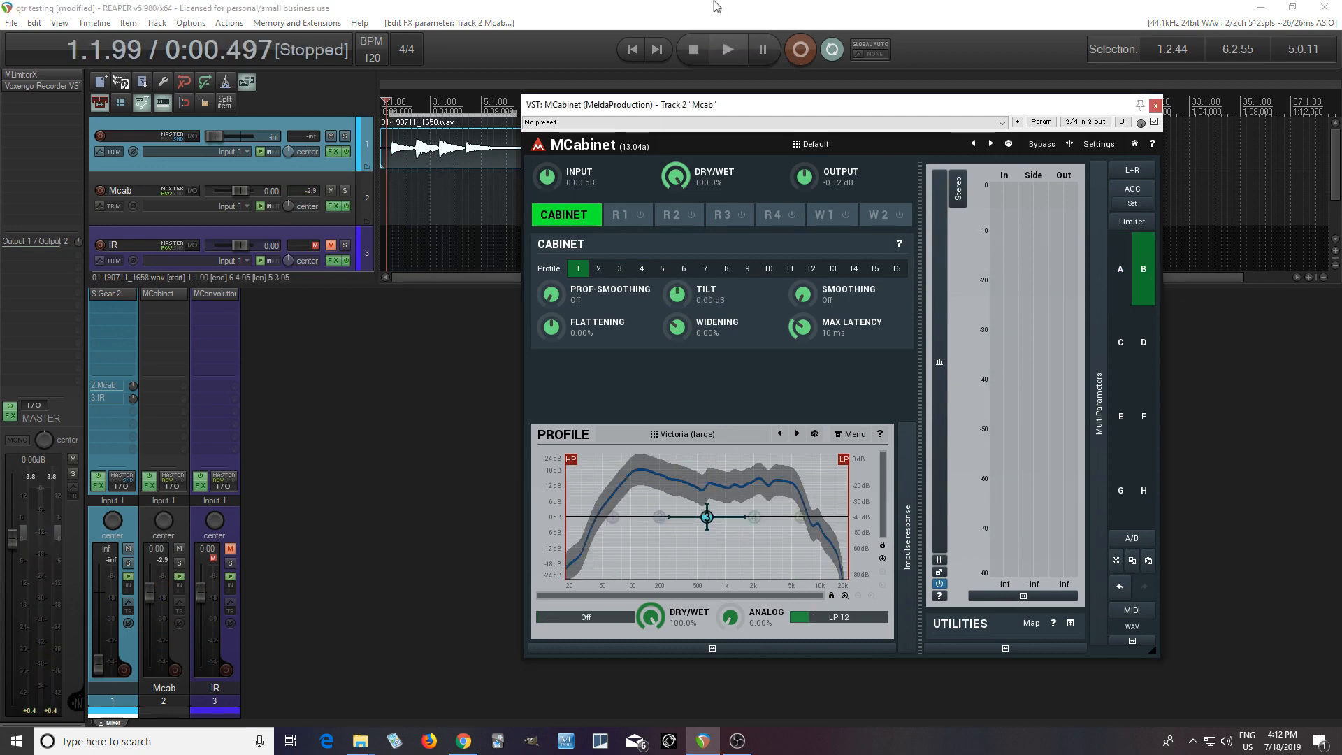
left_click(727, 49)
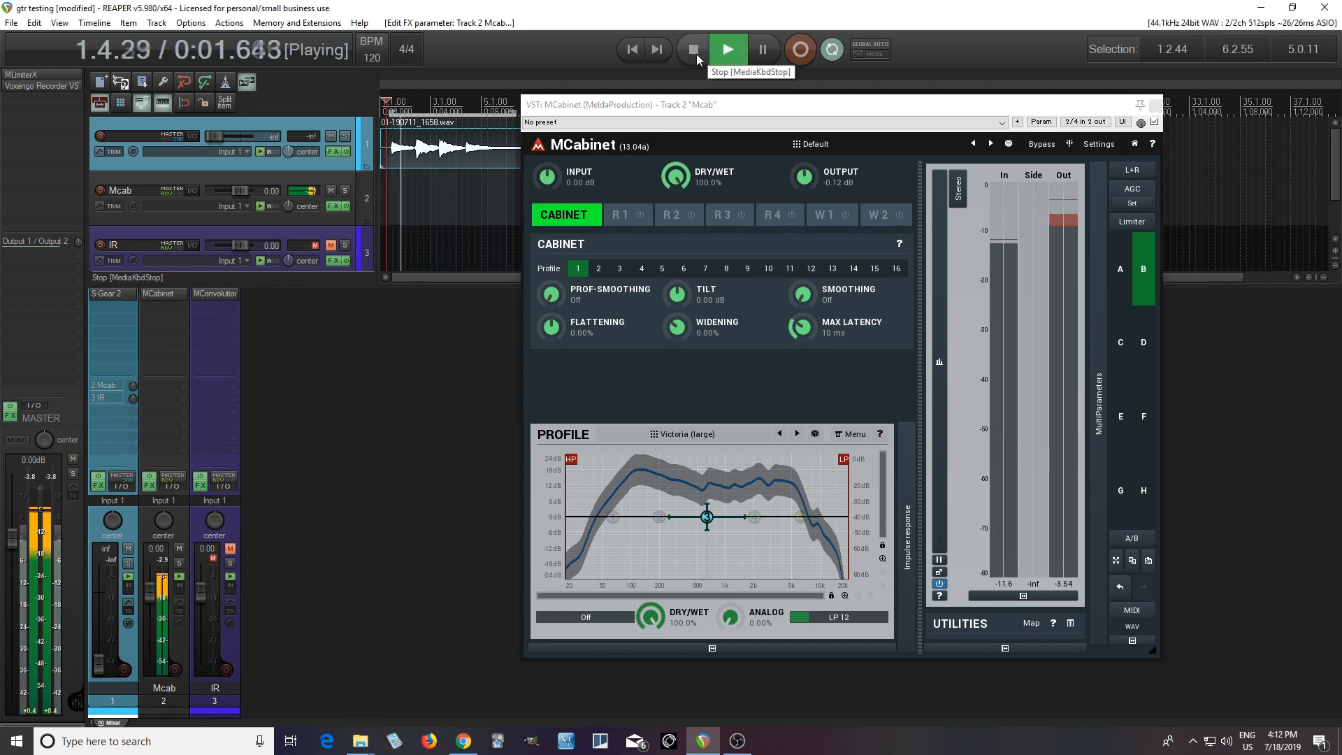
left_click(696, 53)
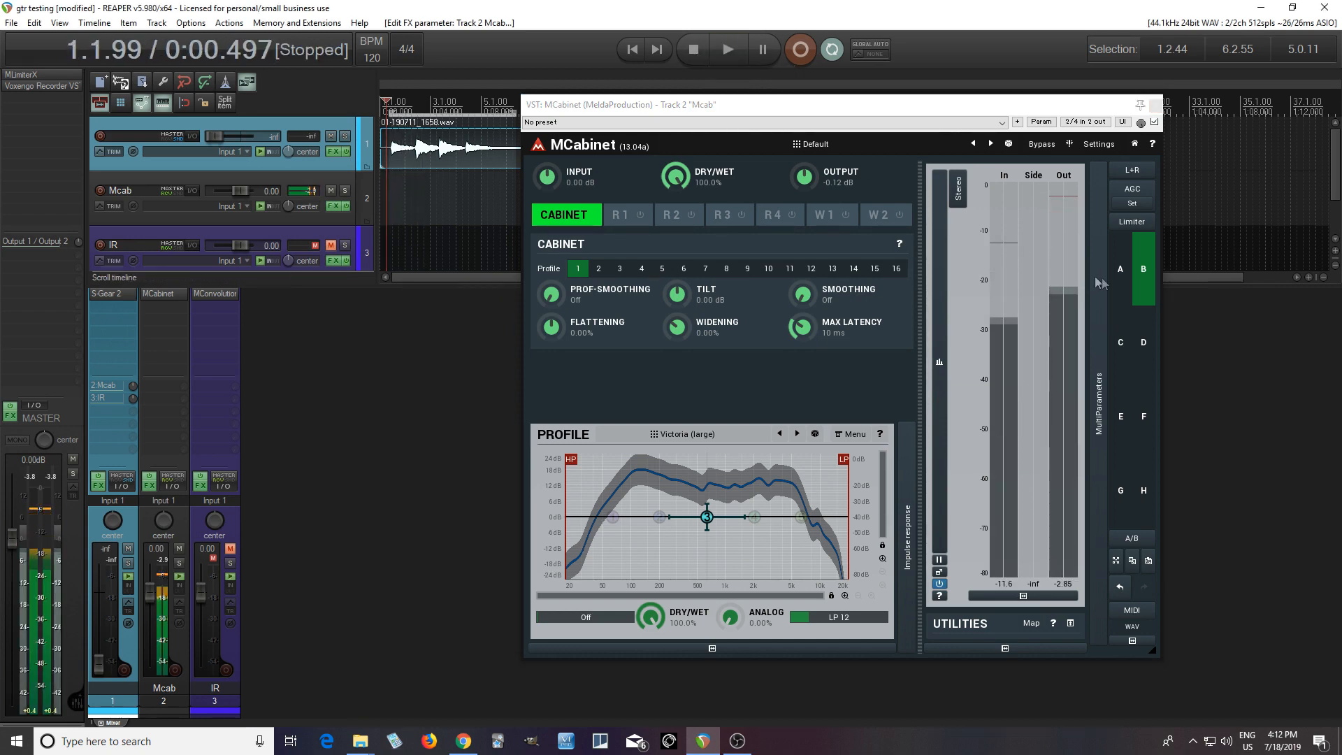
left_click(1120, 269)
left_click(729, 49)
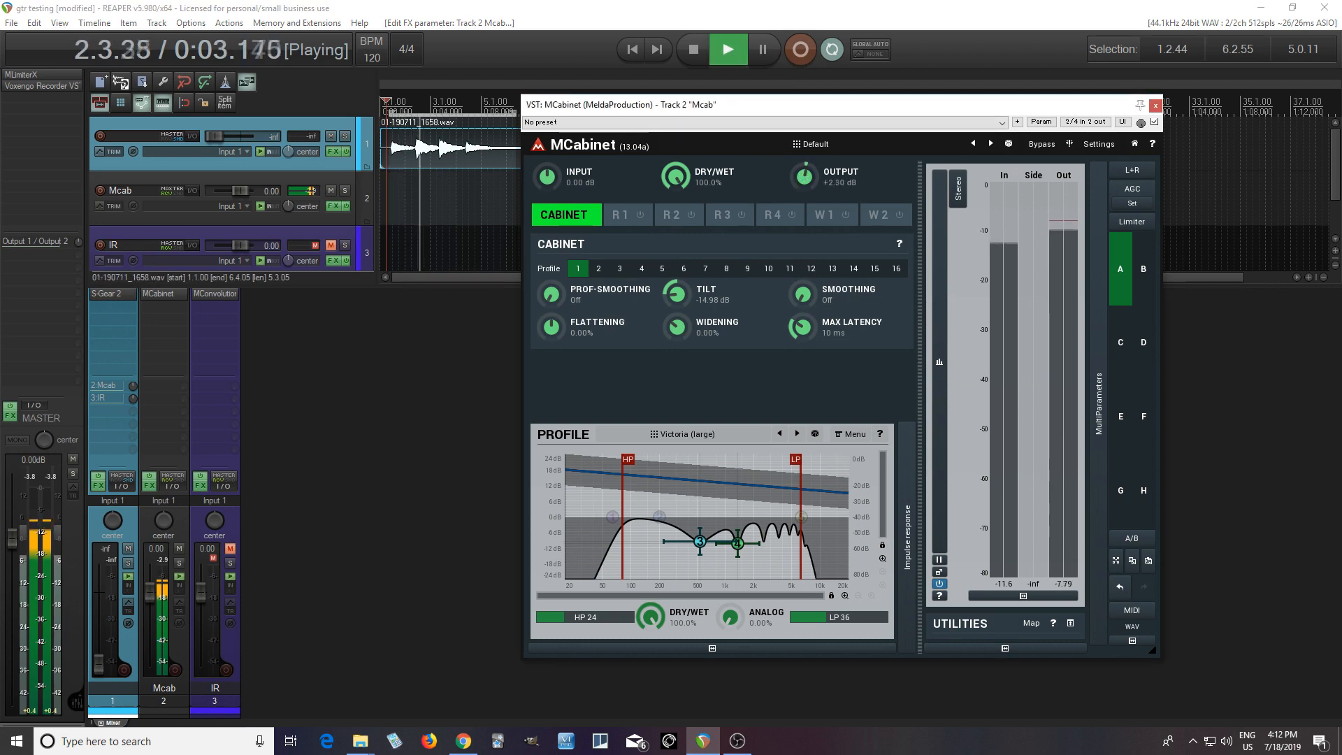
left_click(700, 58)
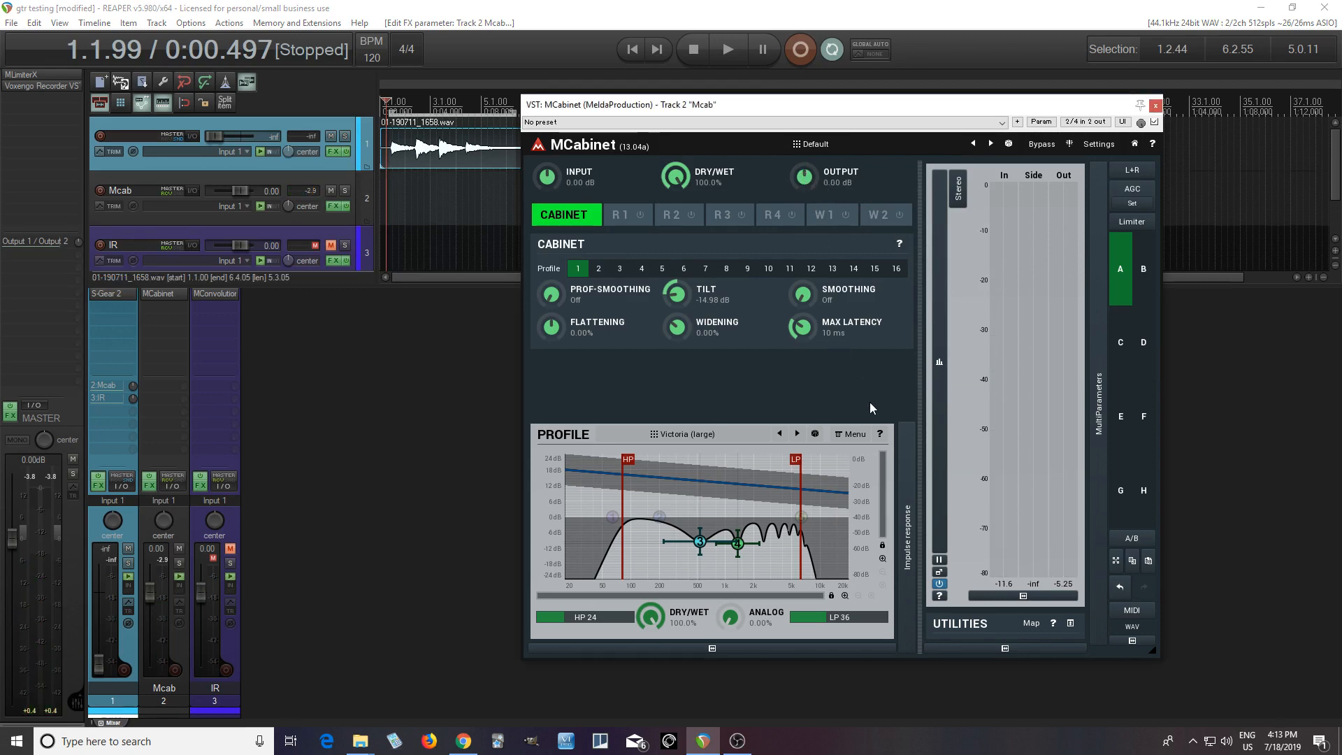
Step: Export the profile as an impulse response named synthetic IR, overwriting the existing file in Documents
left_click(858, 439)
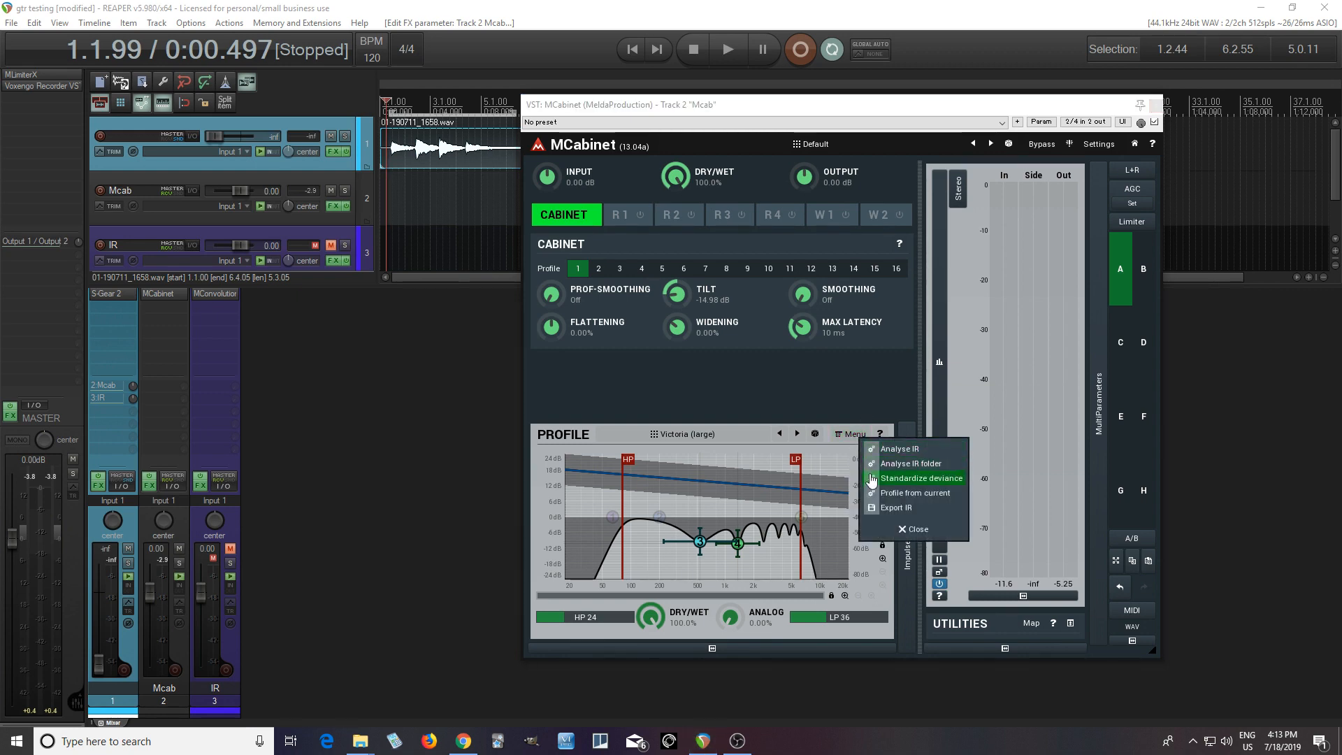
left_click(889, 507)
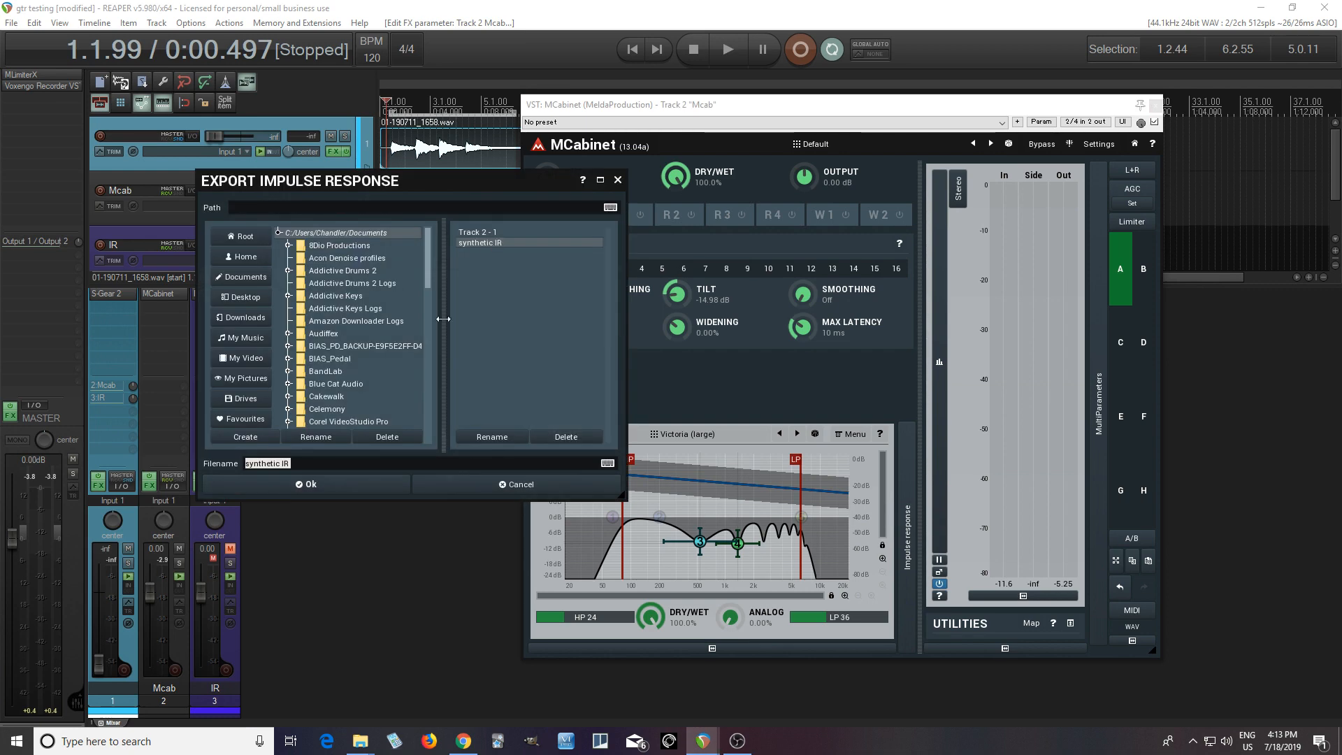
left_click(333, 489)
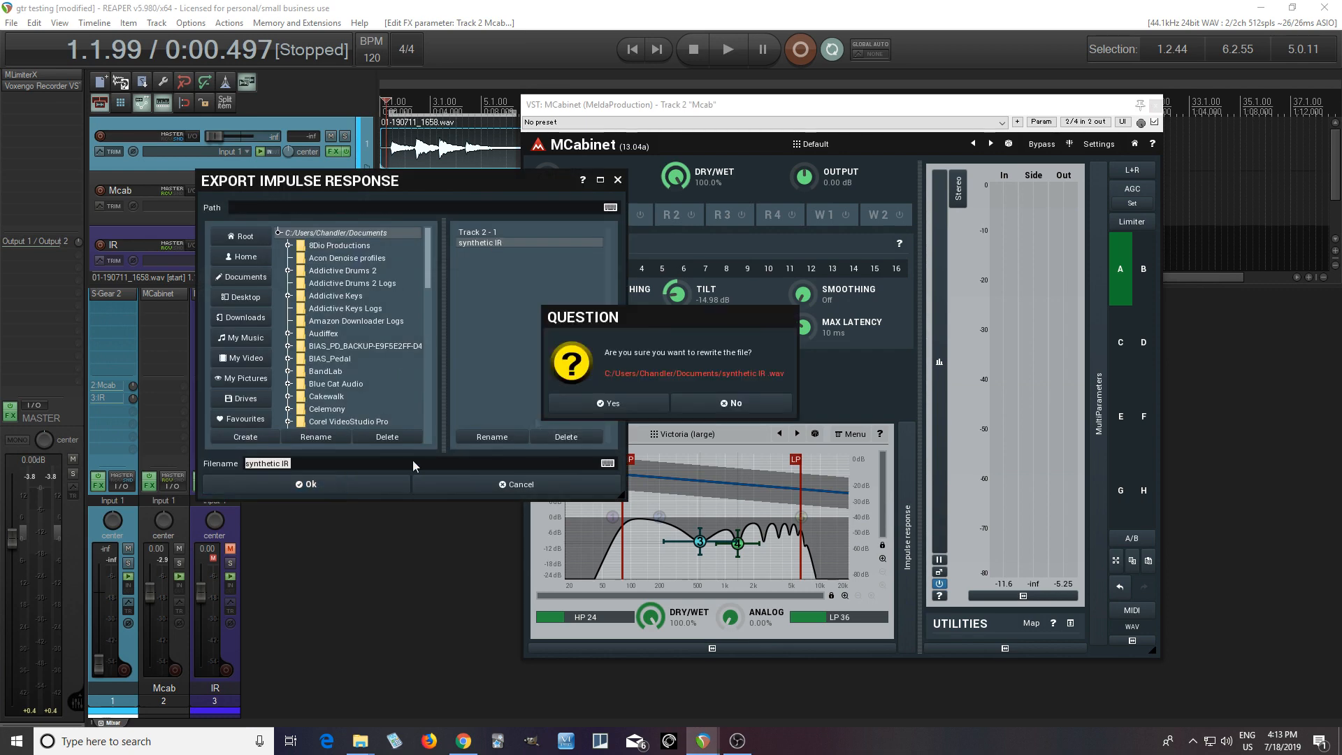
left_click(614, 408)
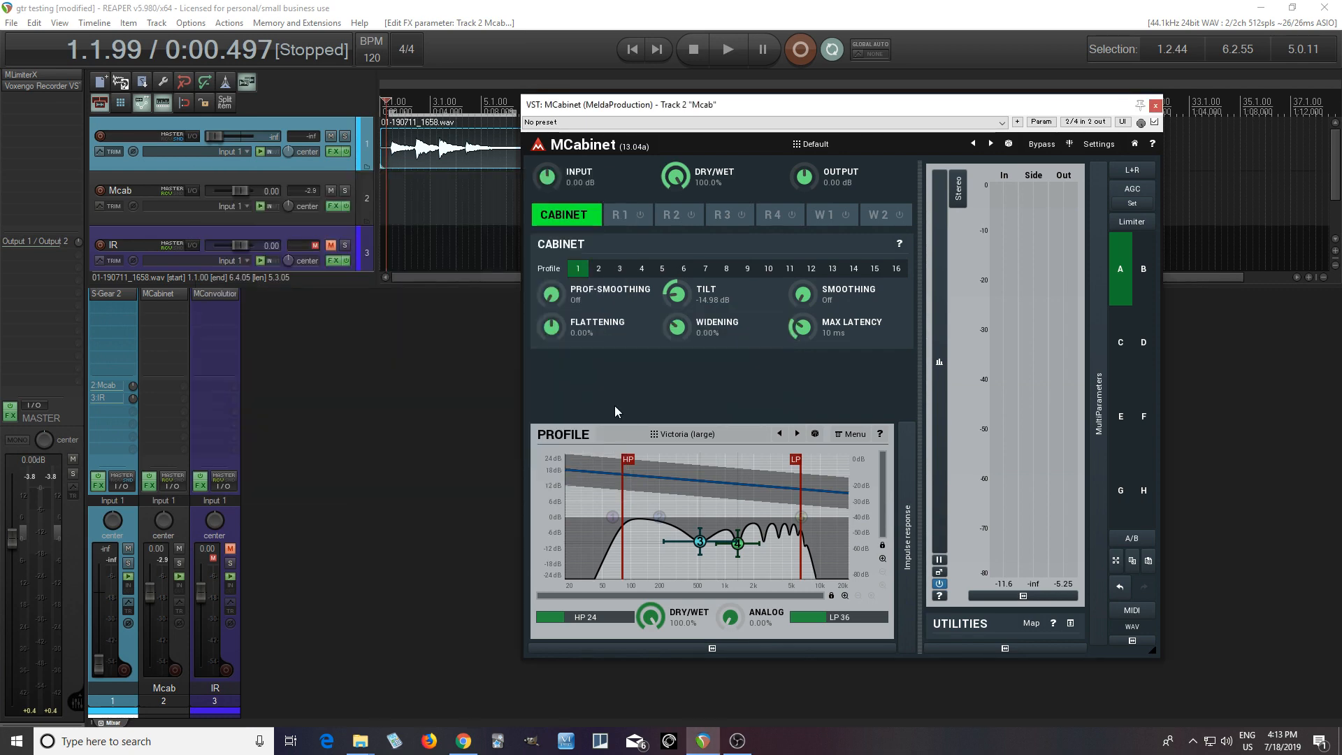
Step: Load the Default preset for the cabinet plug-in and switch off resonator R1 for a flat response
left_click(814, 145)
left_click(305, 140)
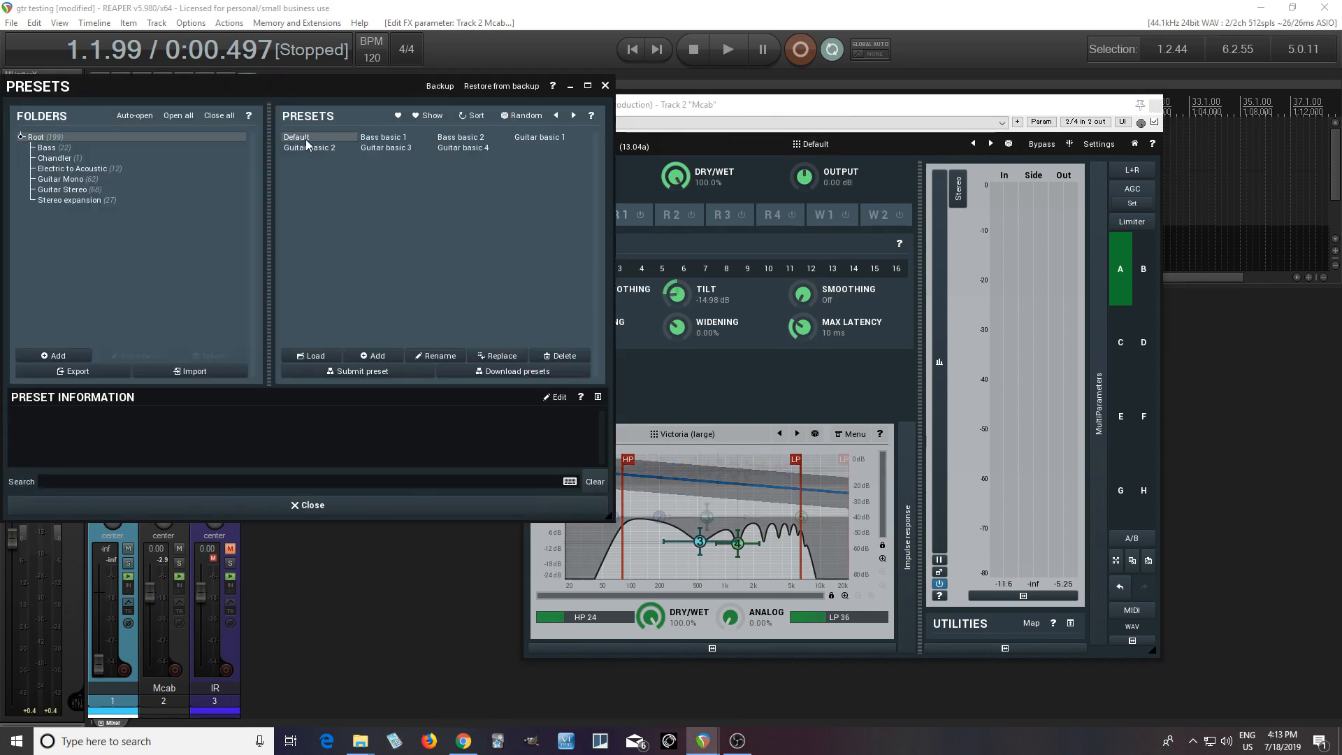
left_click(421, 515)
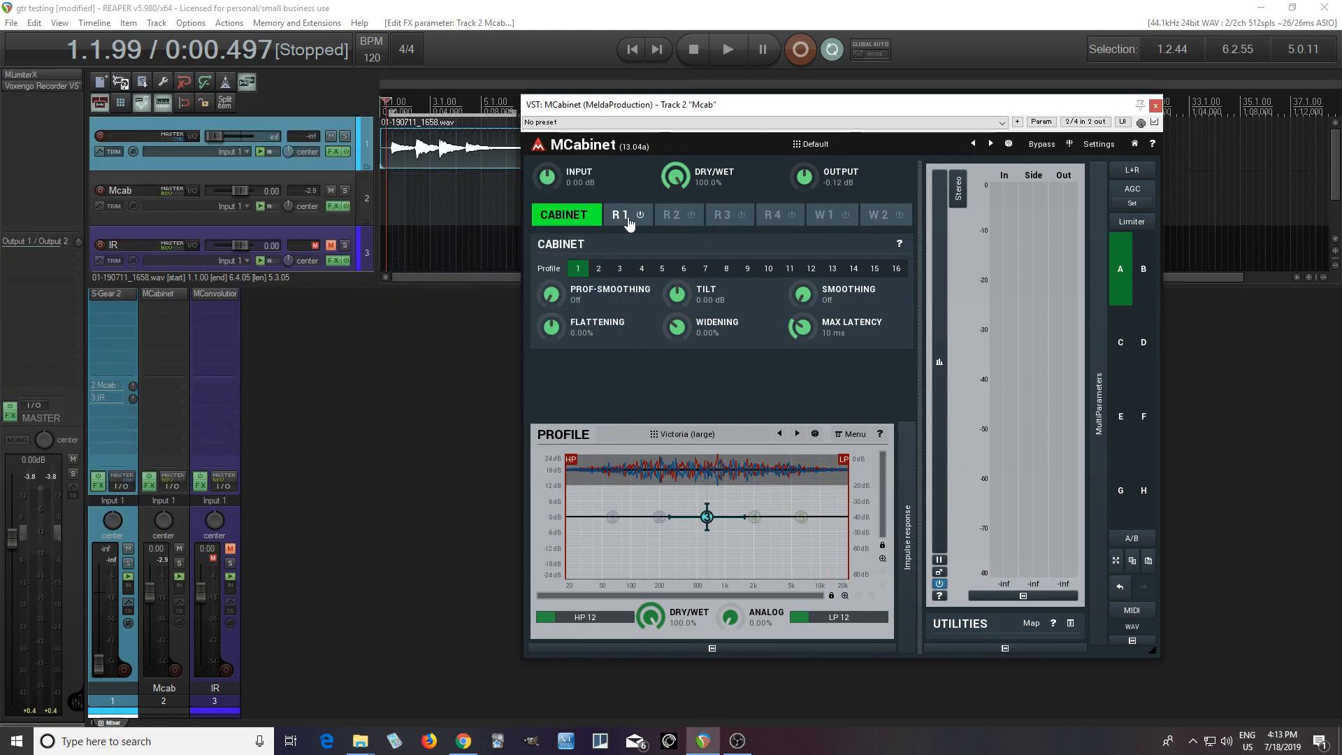
left_click(639, 217)
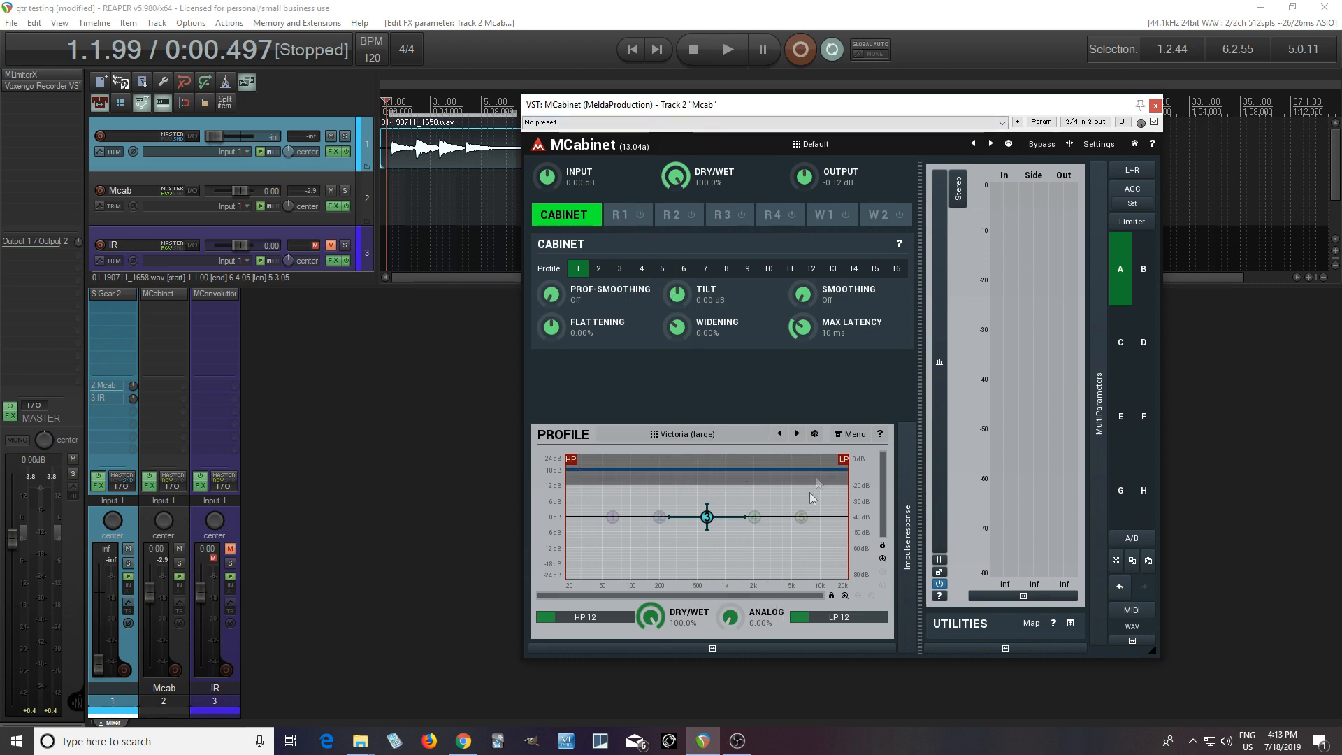
Step: Build the cabinet profile by analysing the exported impulse response file synthetic IR .wav
left_click(857, 434)
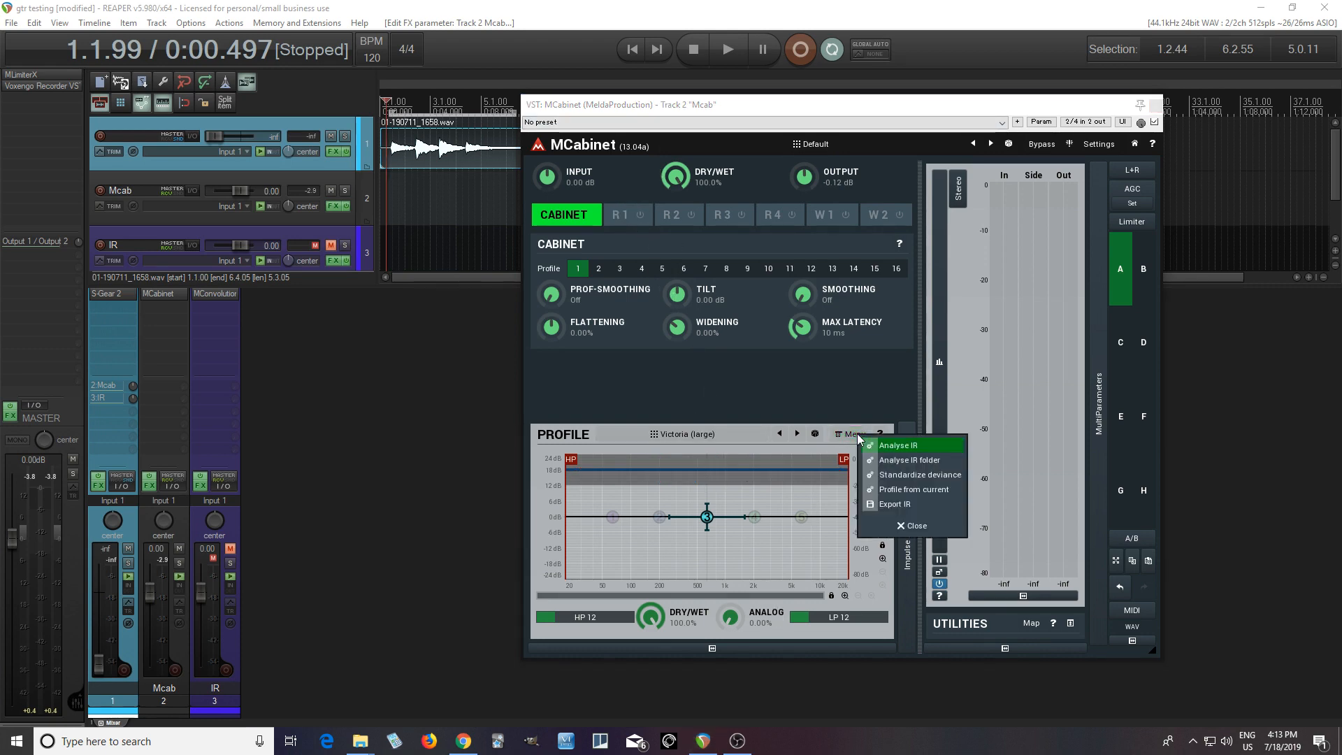
left_click(908, 446)
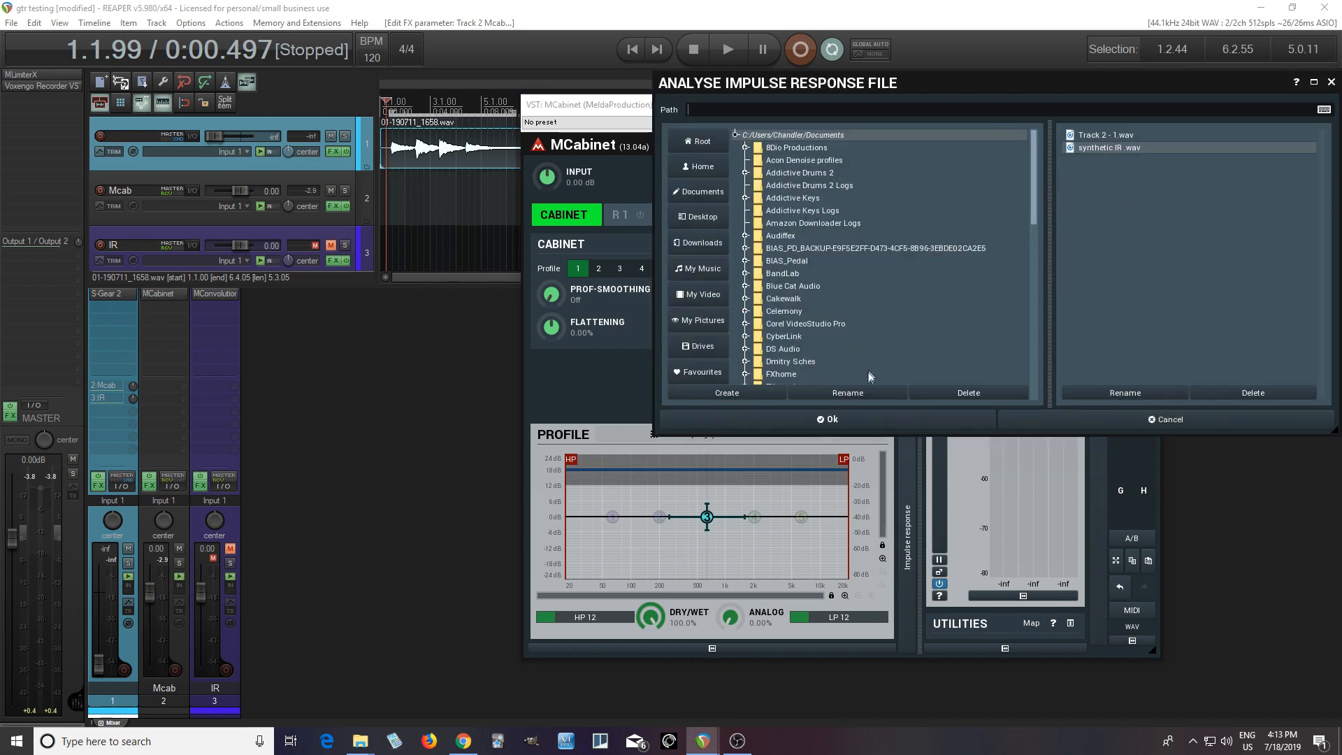
left_click(845, 421)
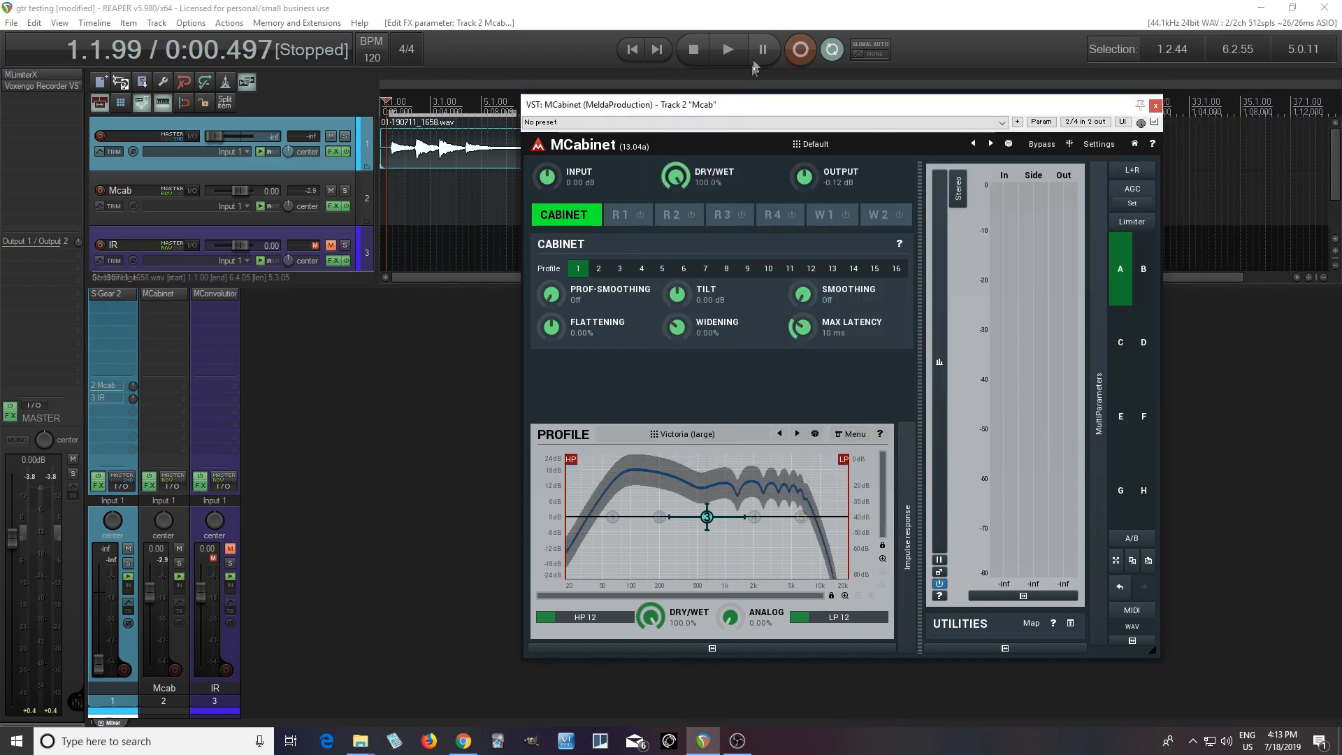
Step: Play the track with the analysed profile in slot A and with slot B, and return to slot A
left_click(730, 53)
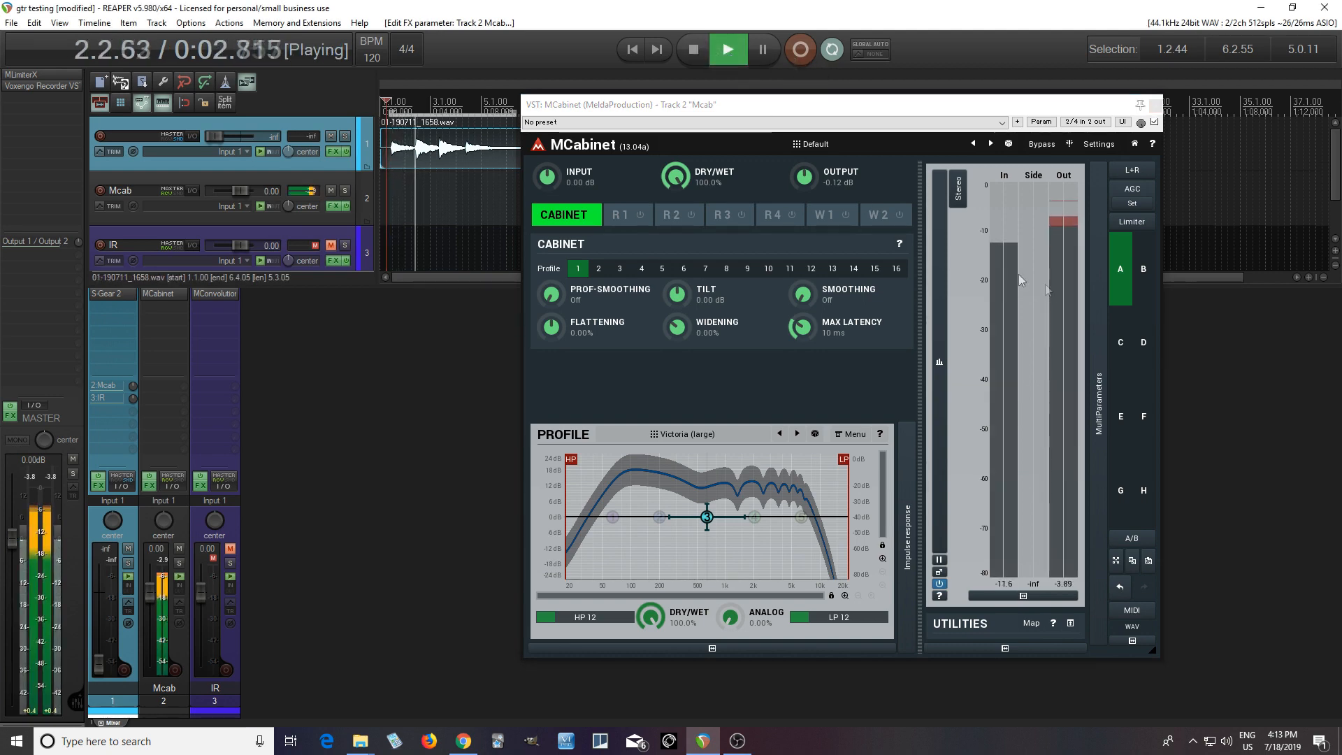
left_click(695, 51)
left_click(1144, 278)
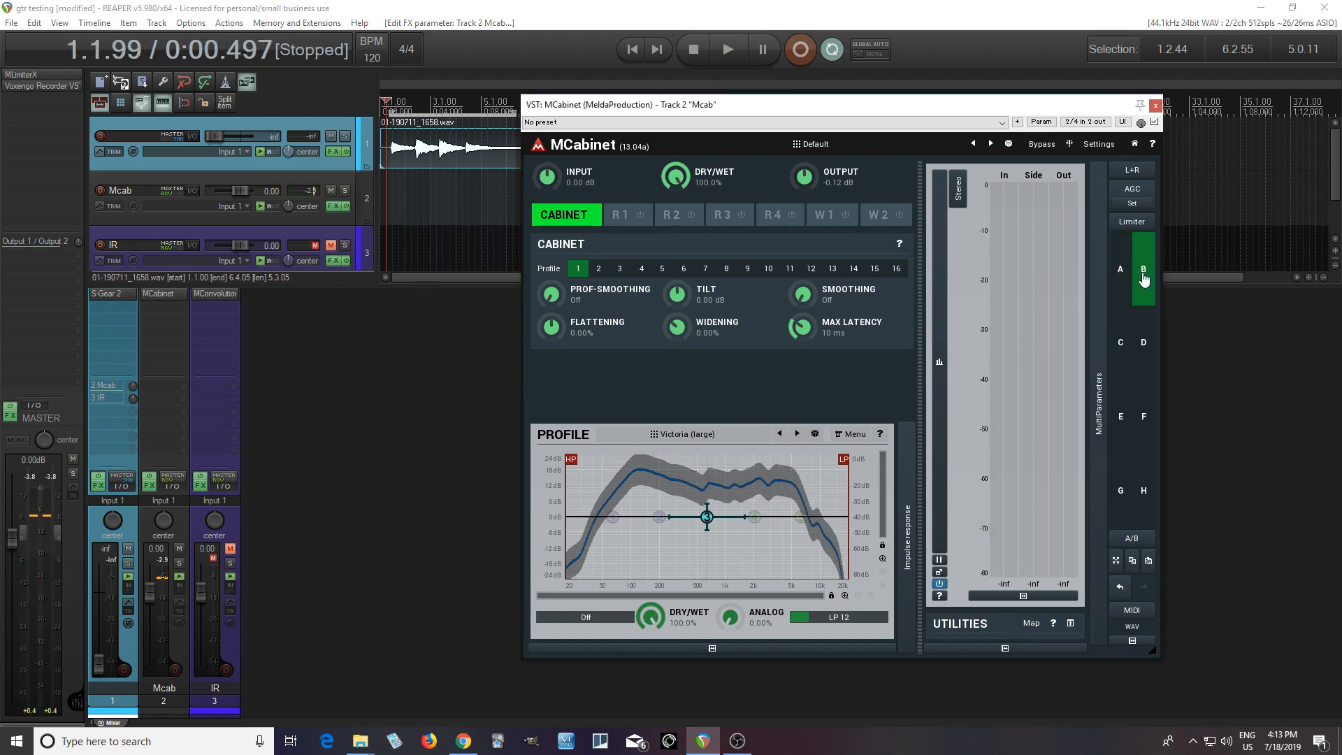
left_click(719, 51)
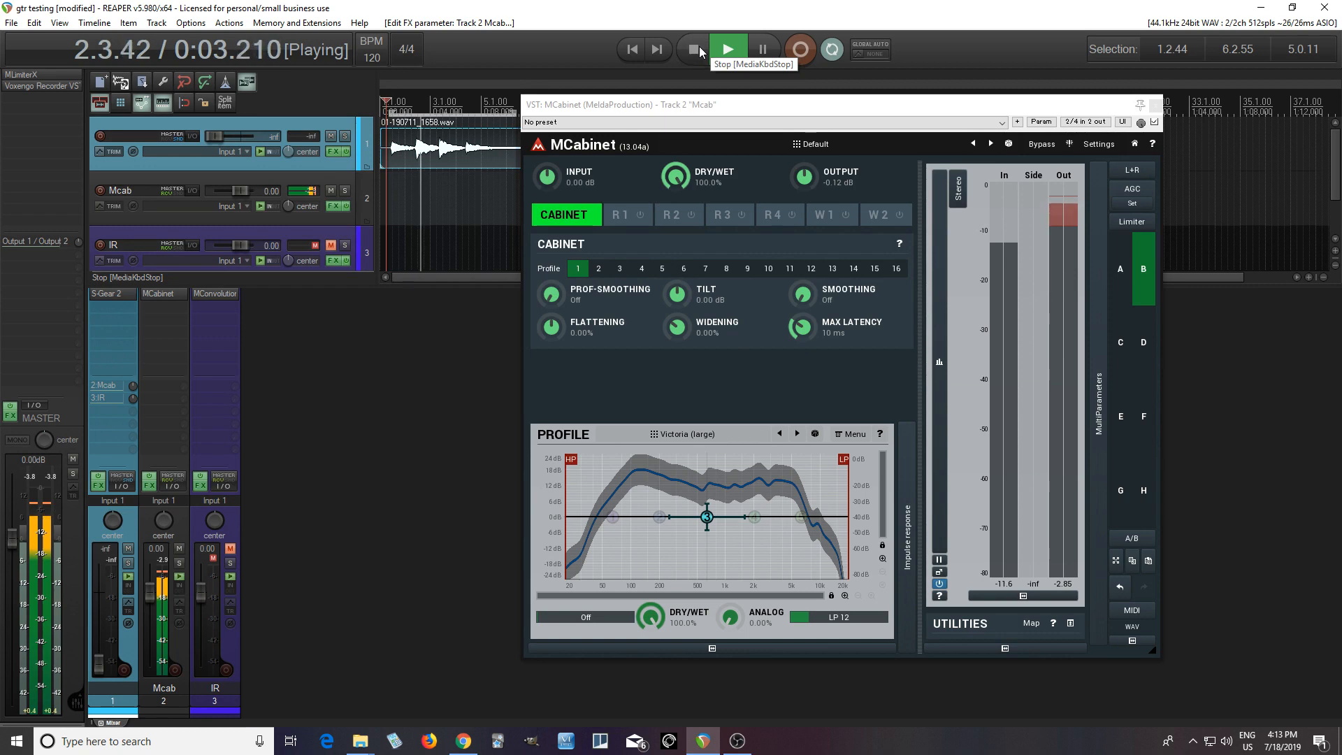
left_click(697, 49)
left_click(1122, 279)
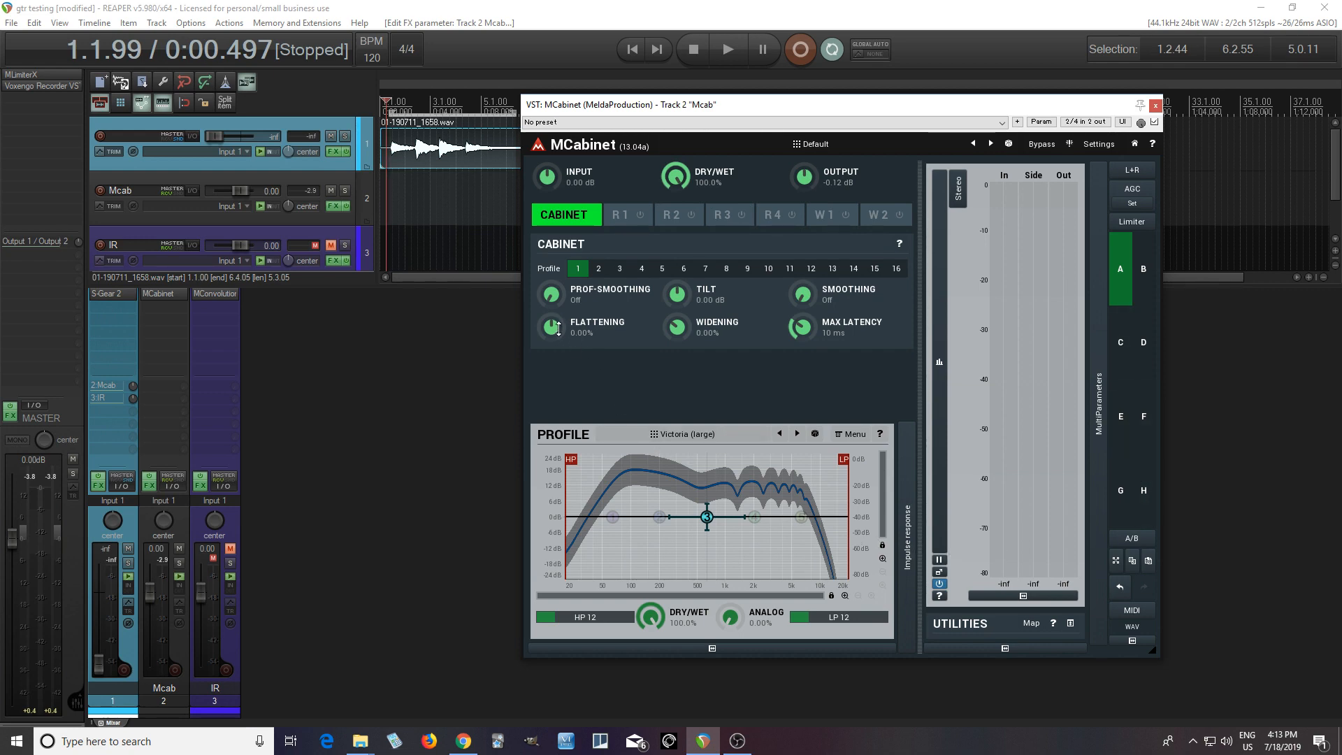
Step: Try extreme flattening amounts on the profile, including 100%, and return flattening to 0%
left_click_drag(558, 329, 557, 227)
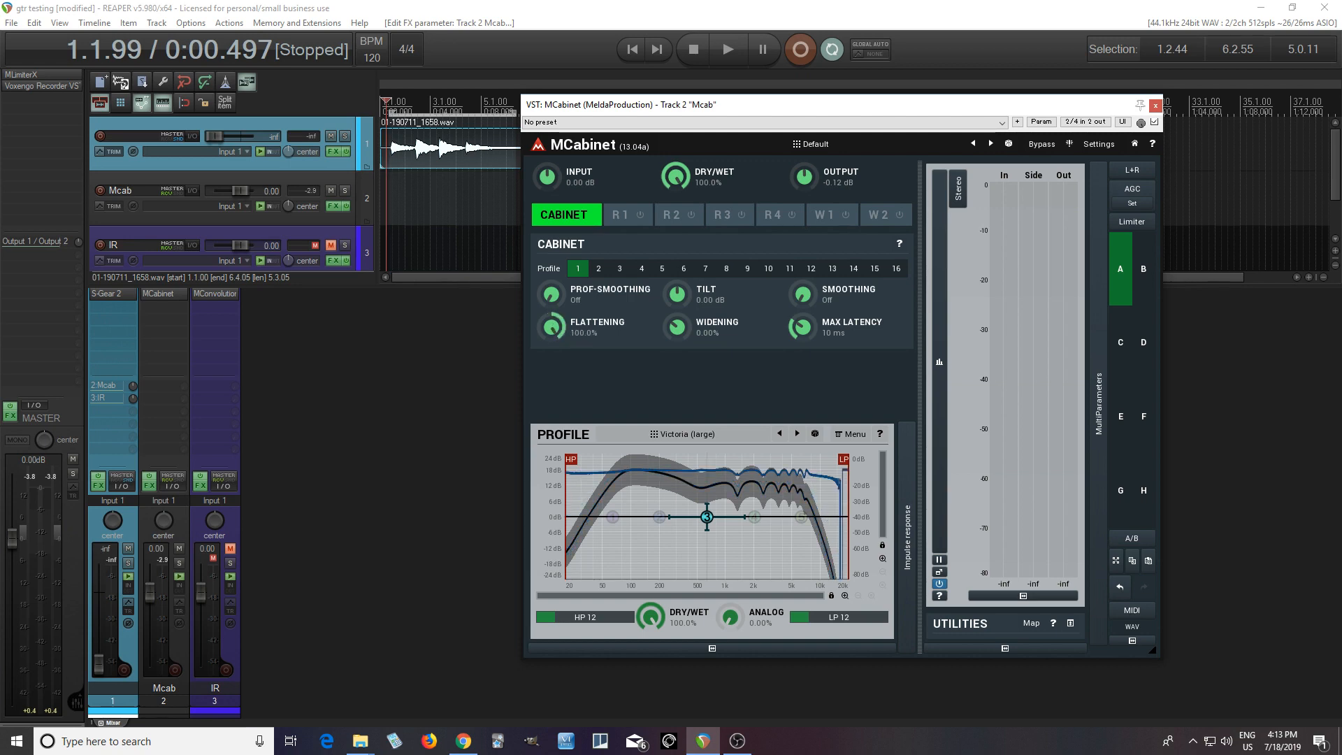
left_click_drag(576, 342, 577, 552)
left_click_drag(550, 327, 551, 269)
left_click_drag(552, 326, 552, 293)
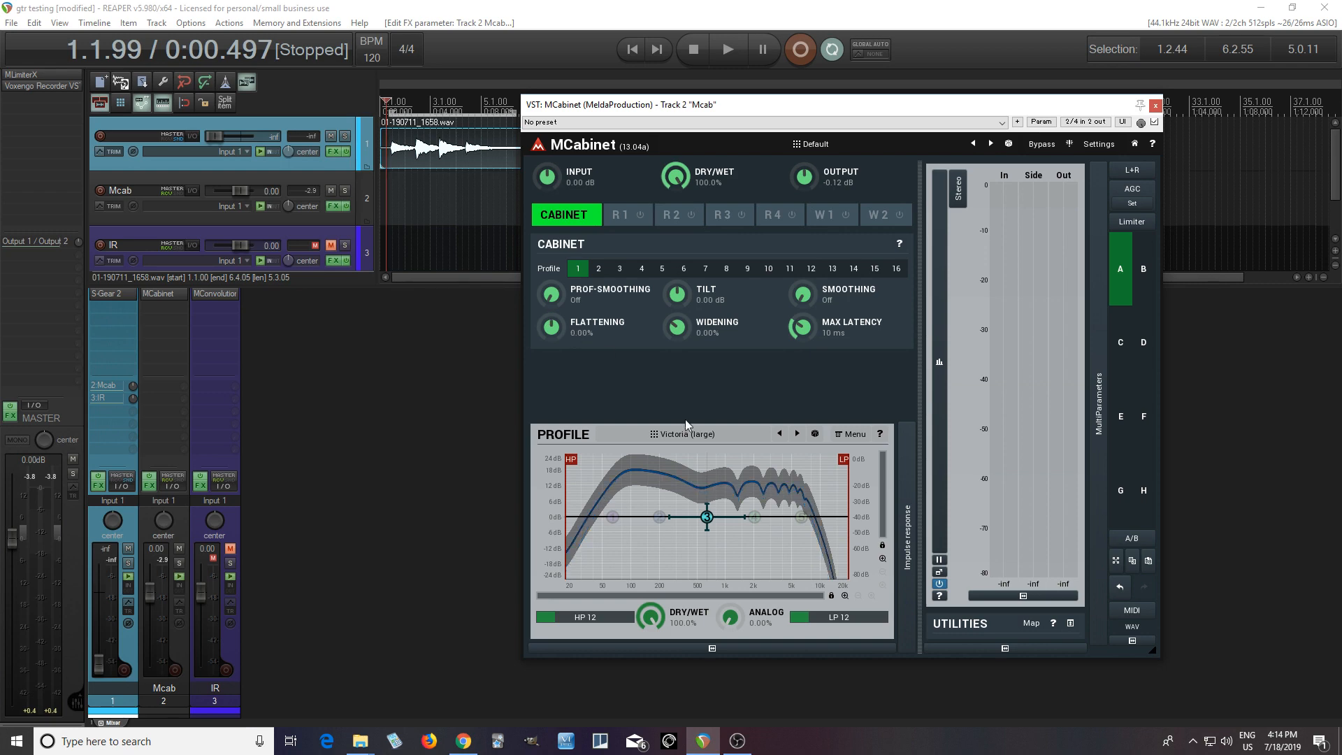
Step: Save the current profile over the video profile preset in the Synthetic IRs folder
left_click(712, 434)
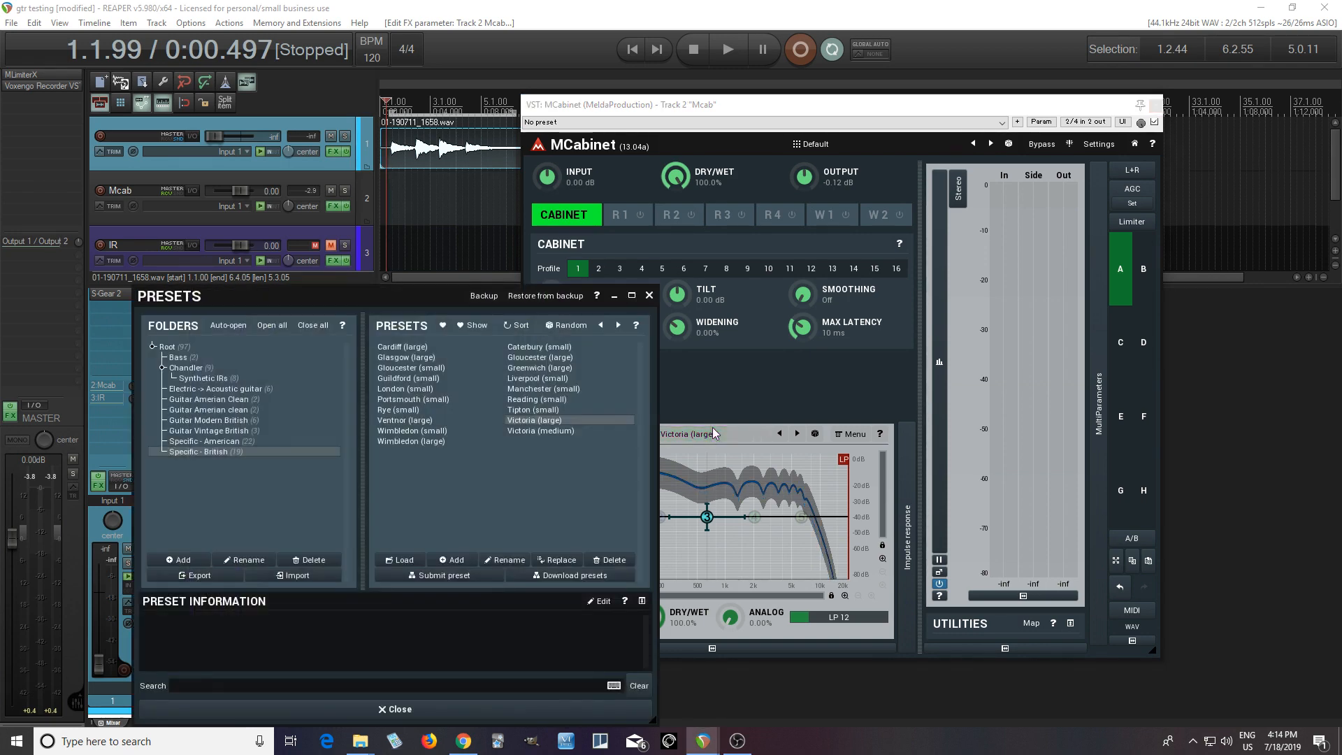
left_click(230, 378)
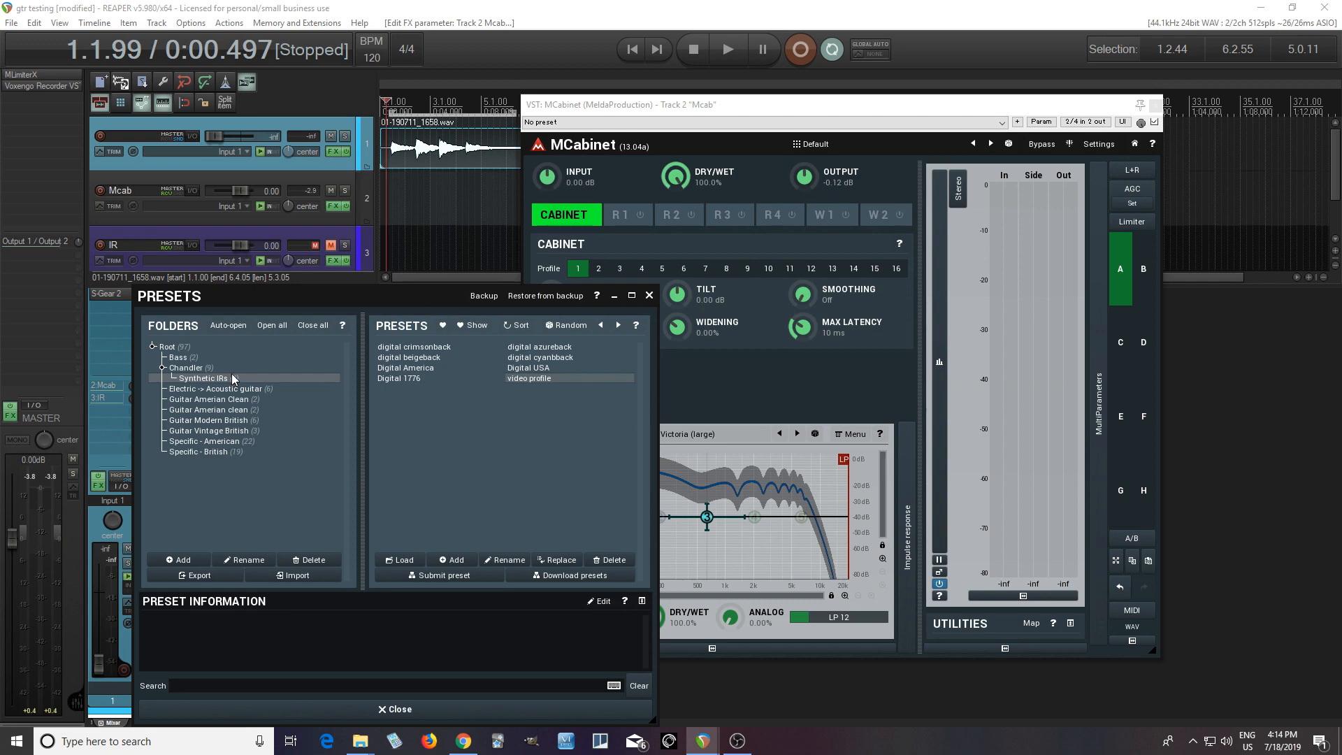
left_click(563, 562)
left_click(606, 411)
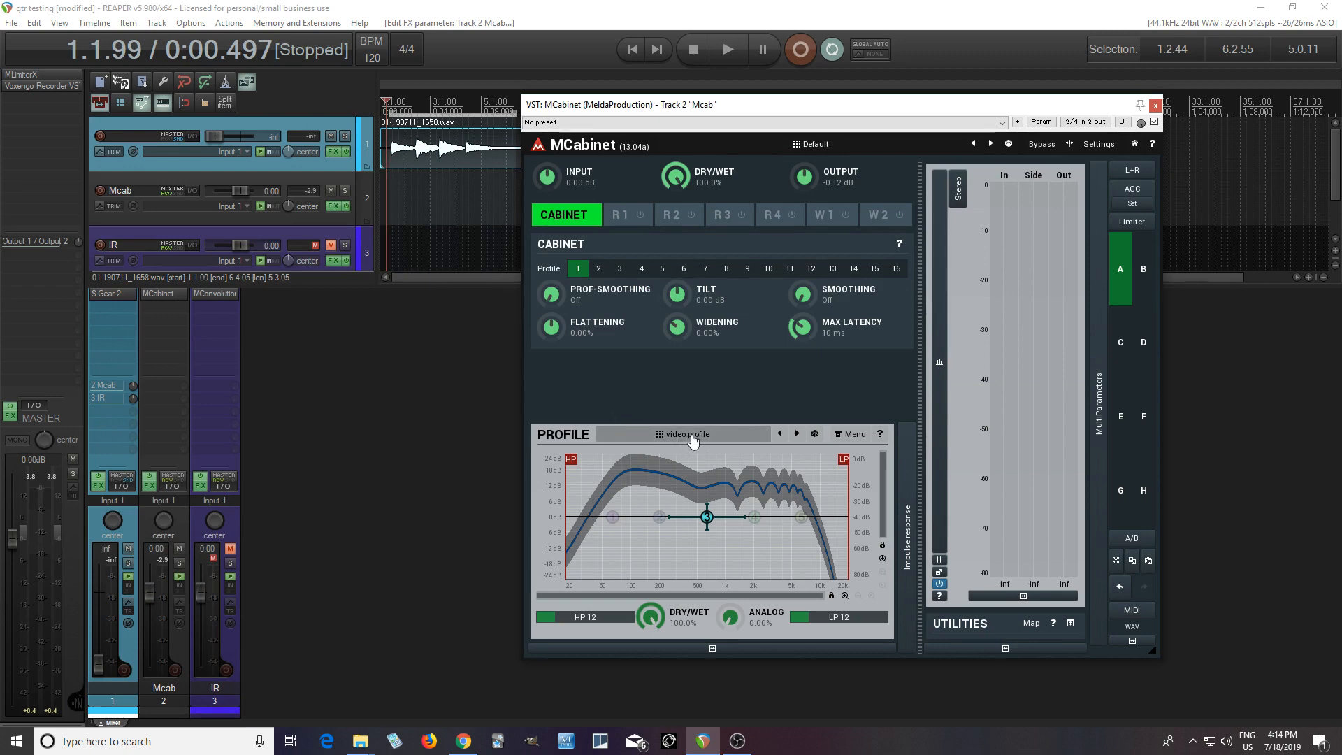
Step: Enable resonator R1 and turn its stereo option off
left_click(619, 218)
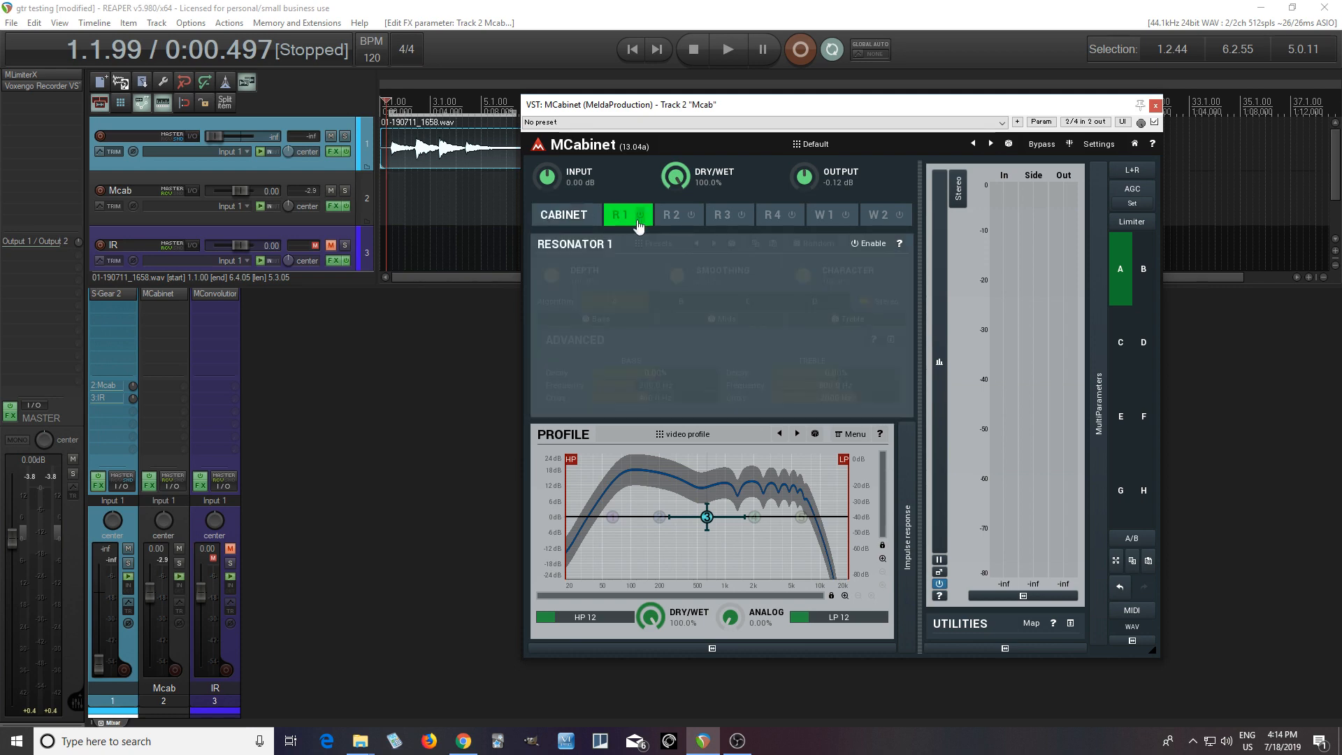
left_click(641, 216)
left_click(881, 304)
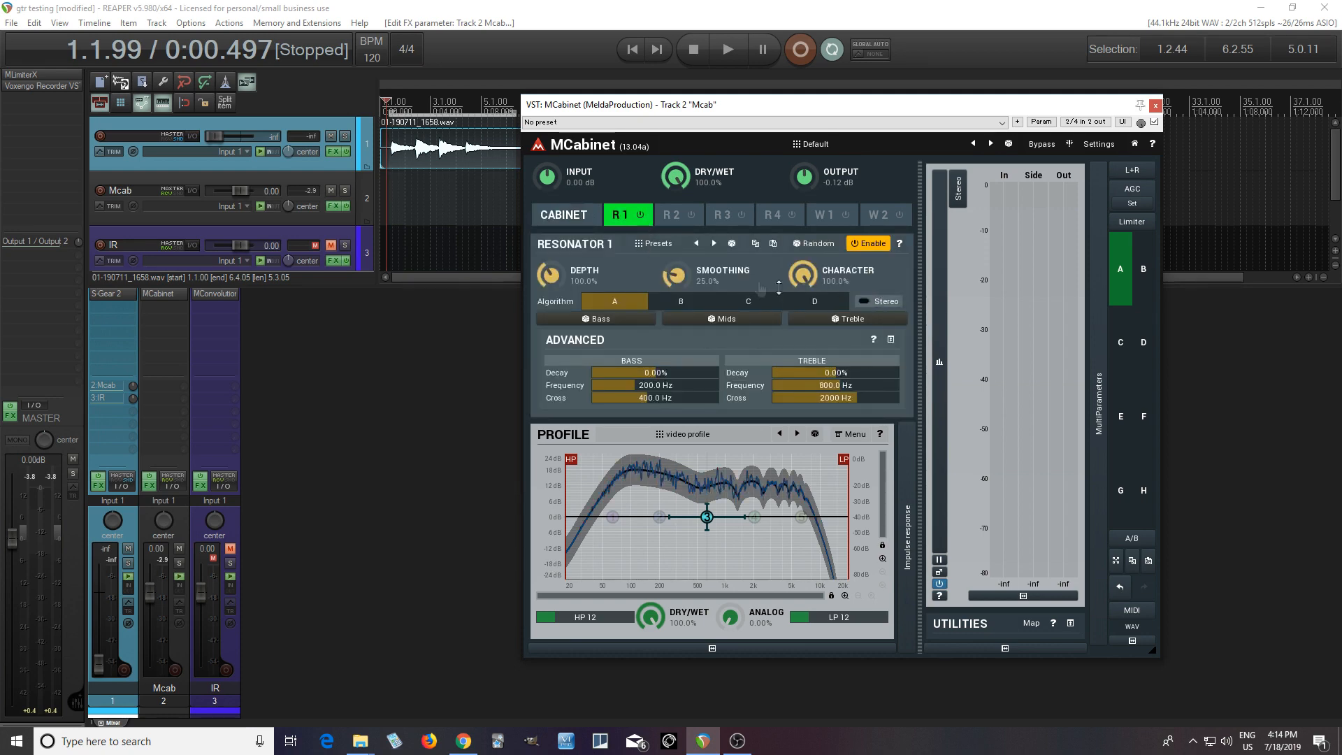
Step: Load the Deranged pickle preset from the Tone mono folder into resonator 1 and start playing the track
left_click(652, 245)
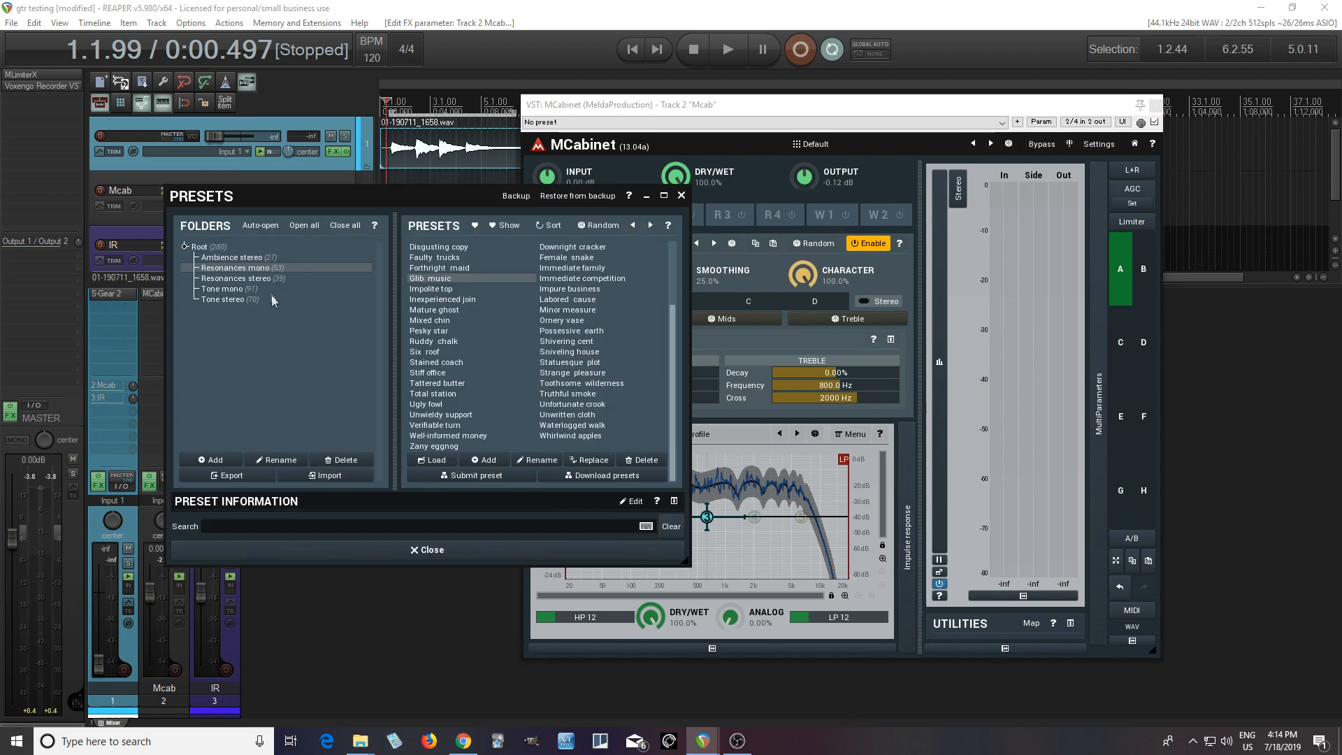
left_click(250, 290)
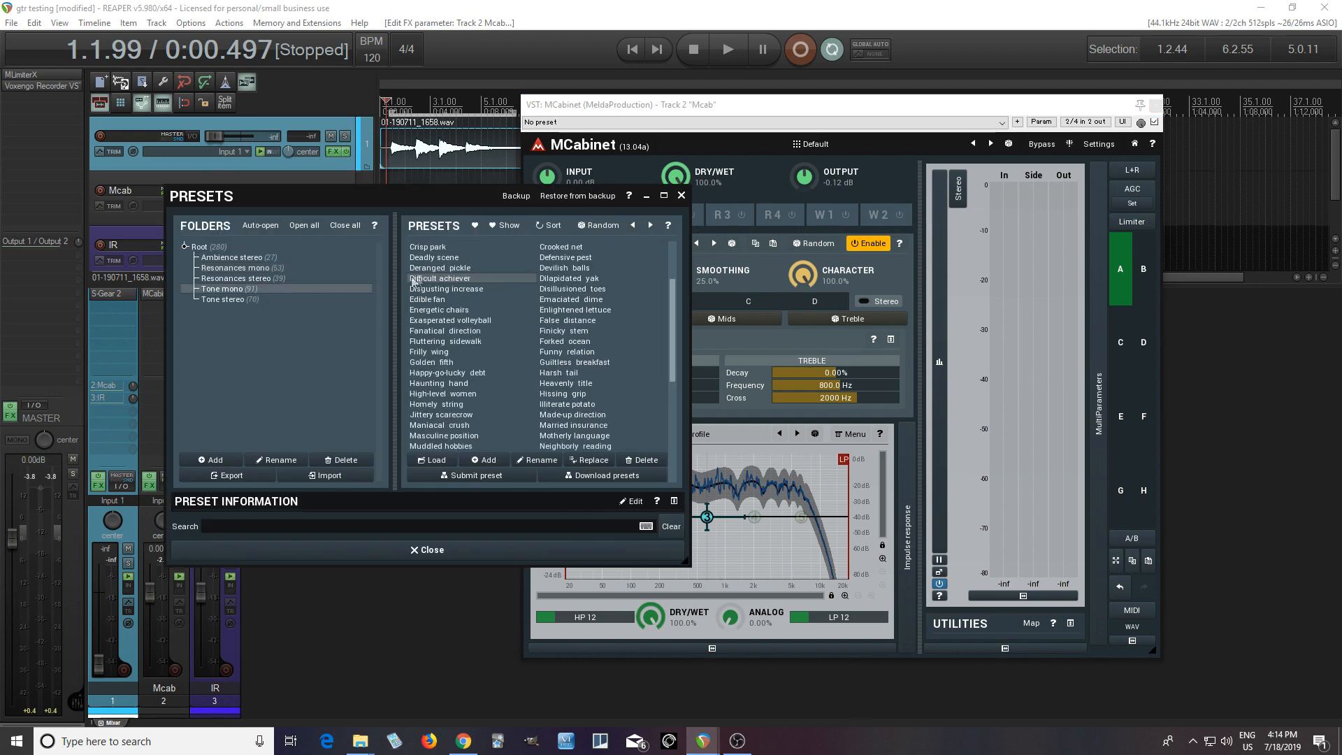
left_click(442, 269)
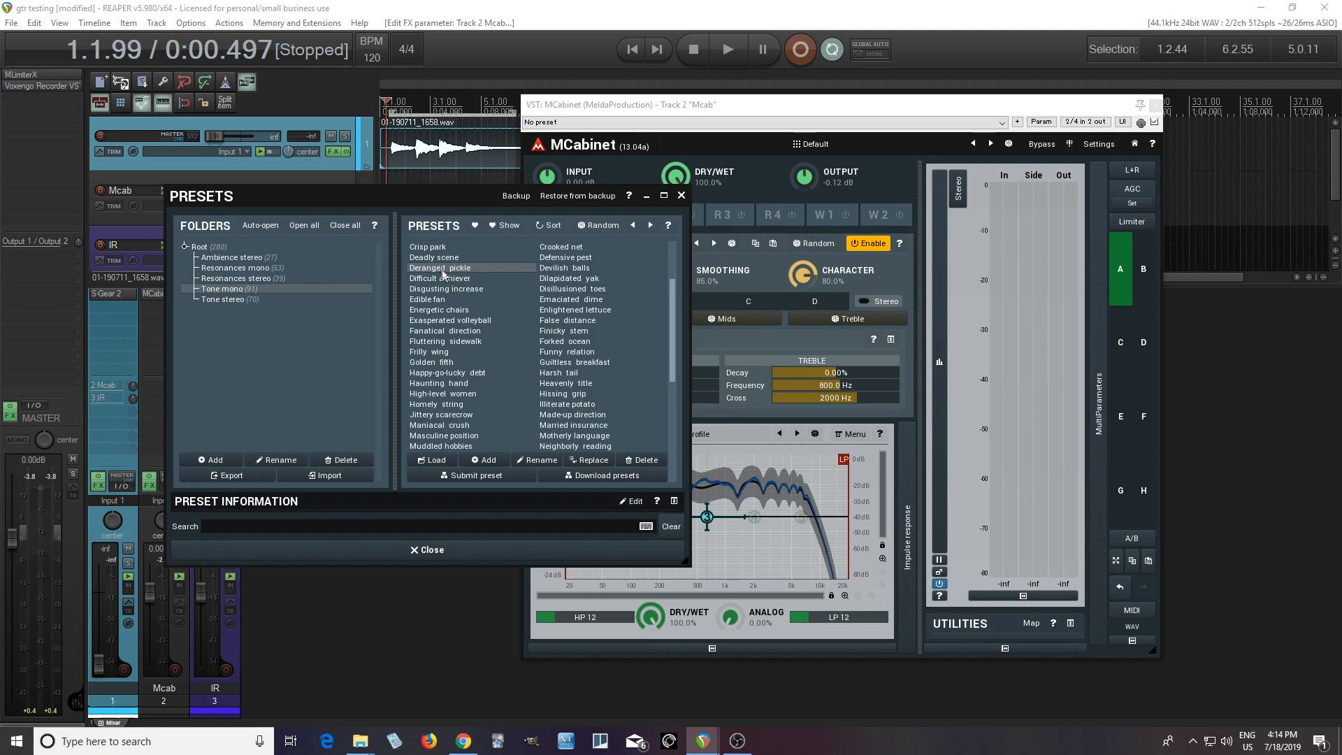
left_click_drag(424, 200, 377, 202)
key("space")
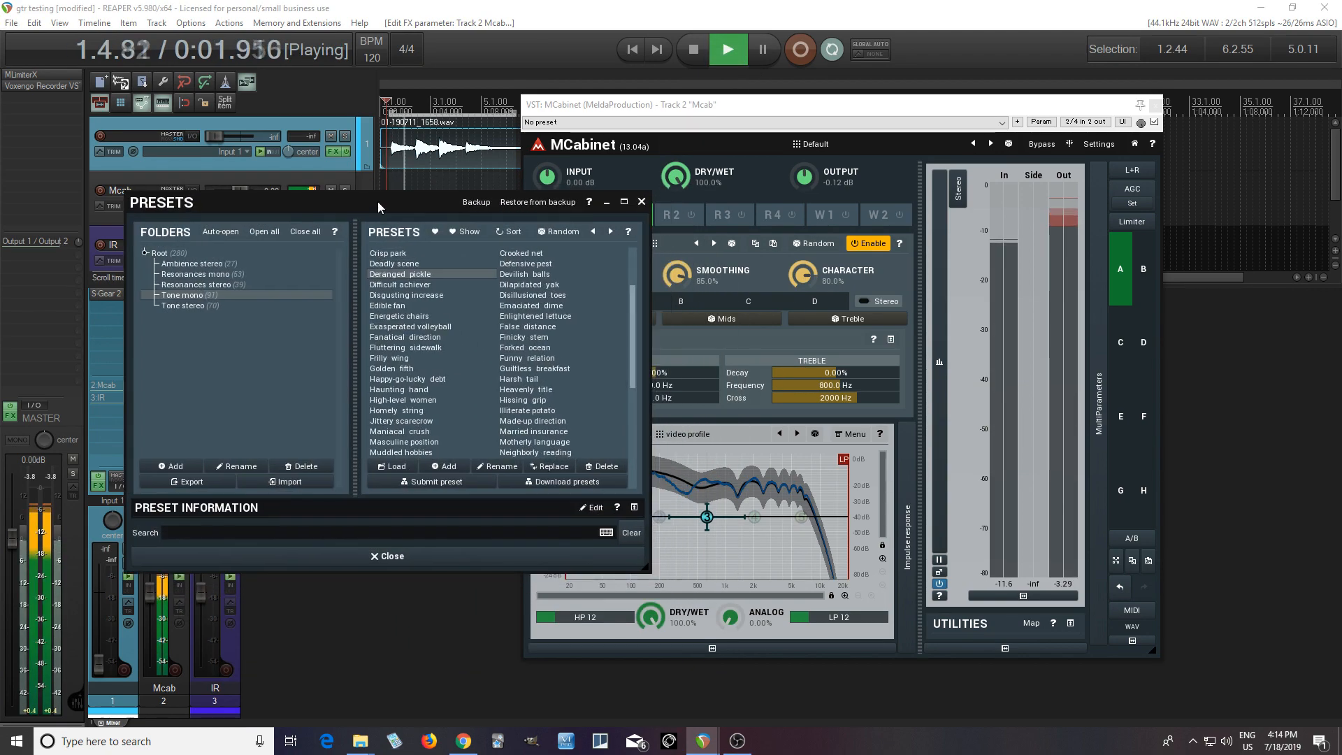
Step: Audition the resonator presets Difficult achiever, Dilapidated yak and Disillusioned toes during playback, and settle on Difficult achiever
left_click(417, 286)
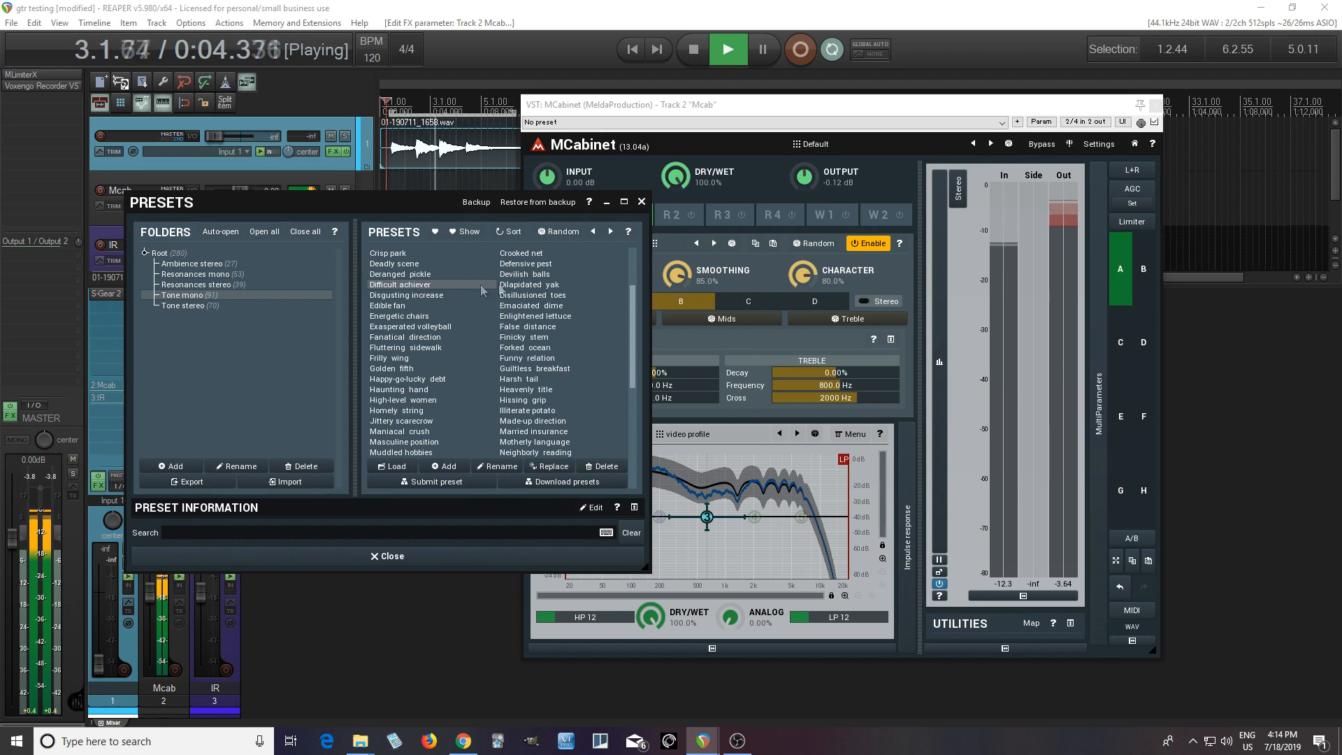
left_click(539, 285)
left_click(542, 296)
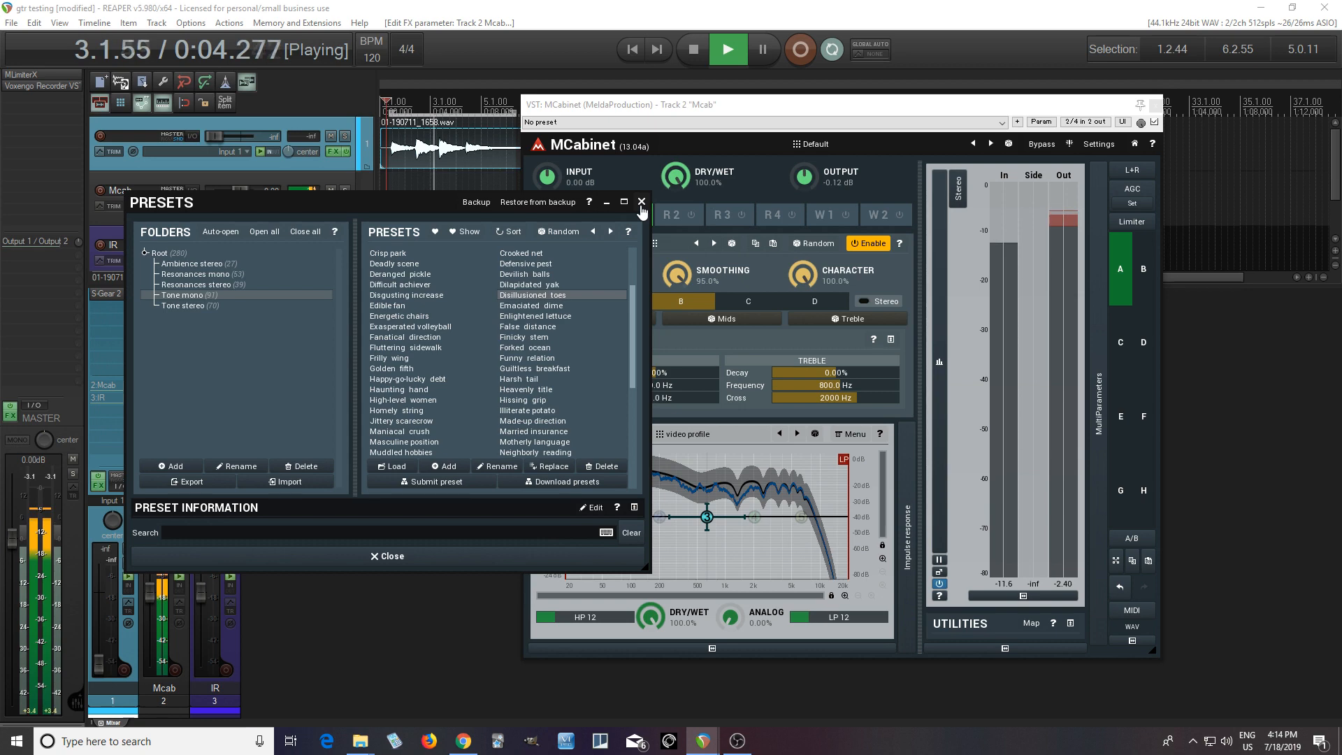
left_click(413, 286)
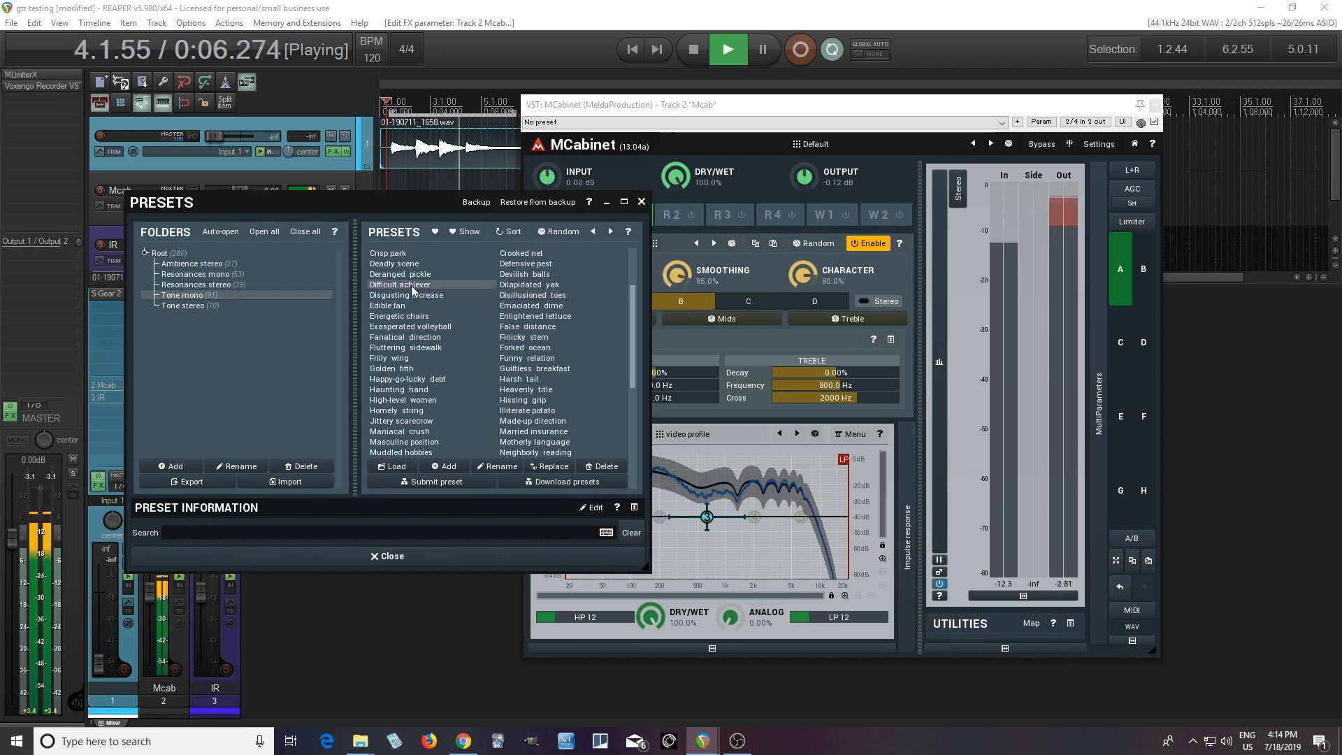
Step: Load the Disillusioned toes preset into resonator 1, close the preset browser and stop playback
left_click(514, 296)
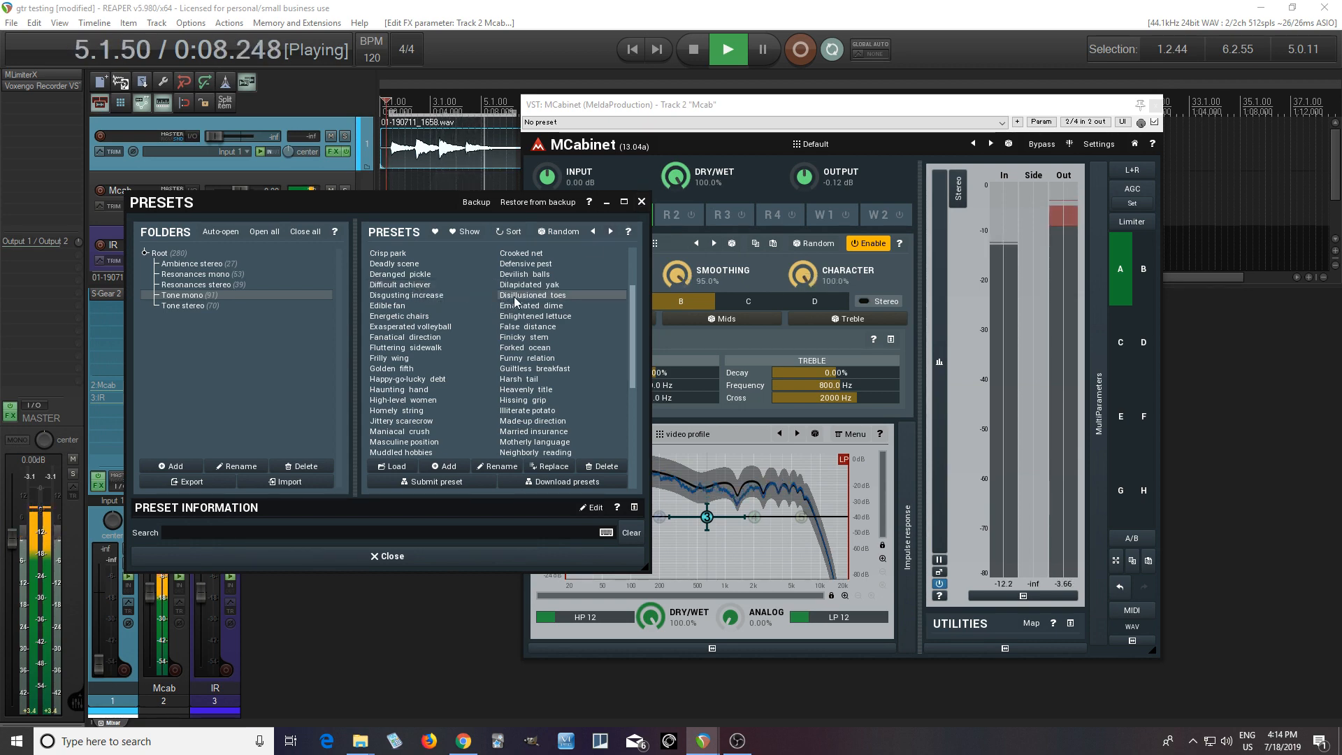
left_click(641, 202)
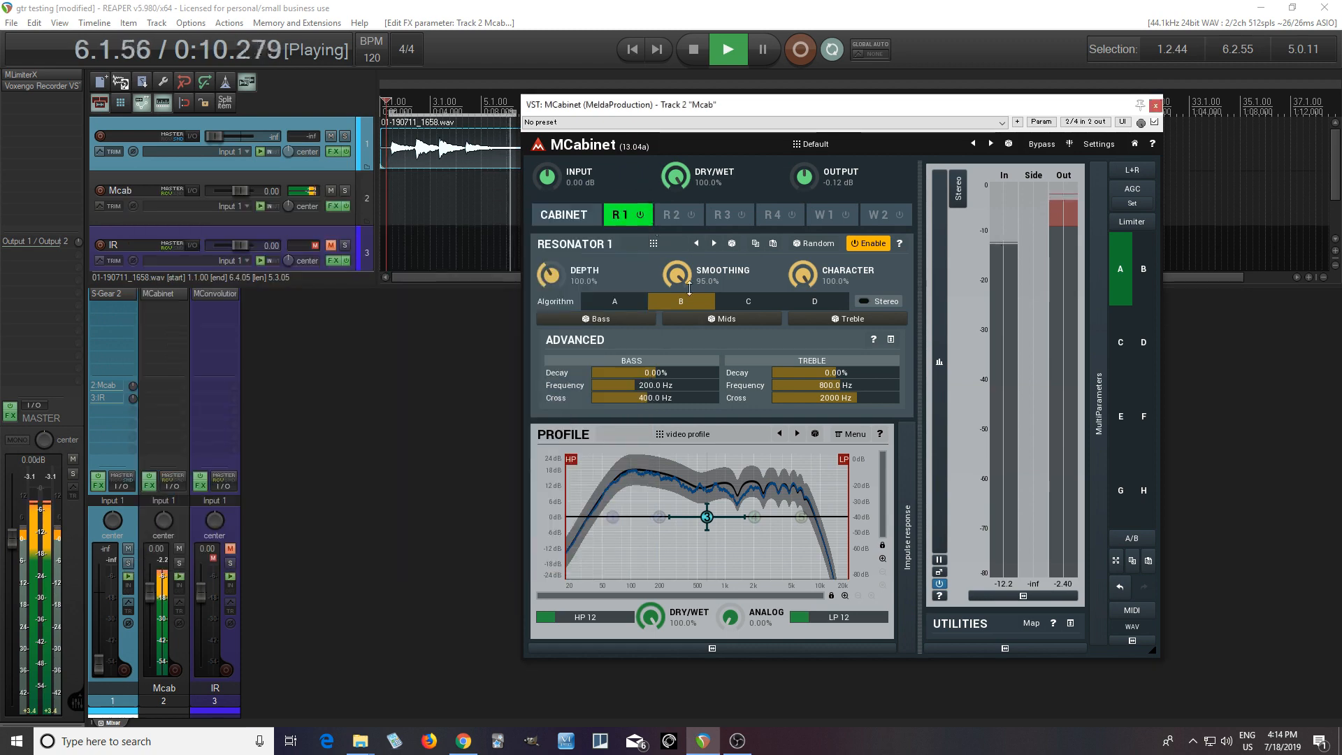
left_click(696, 59)
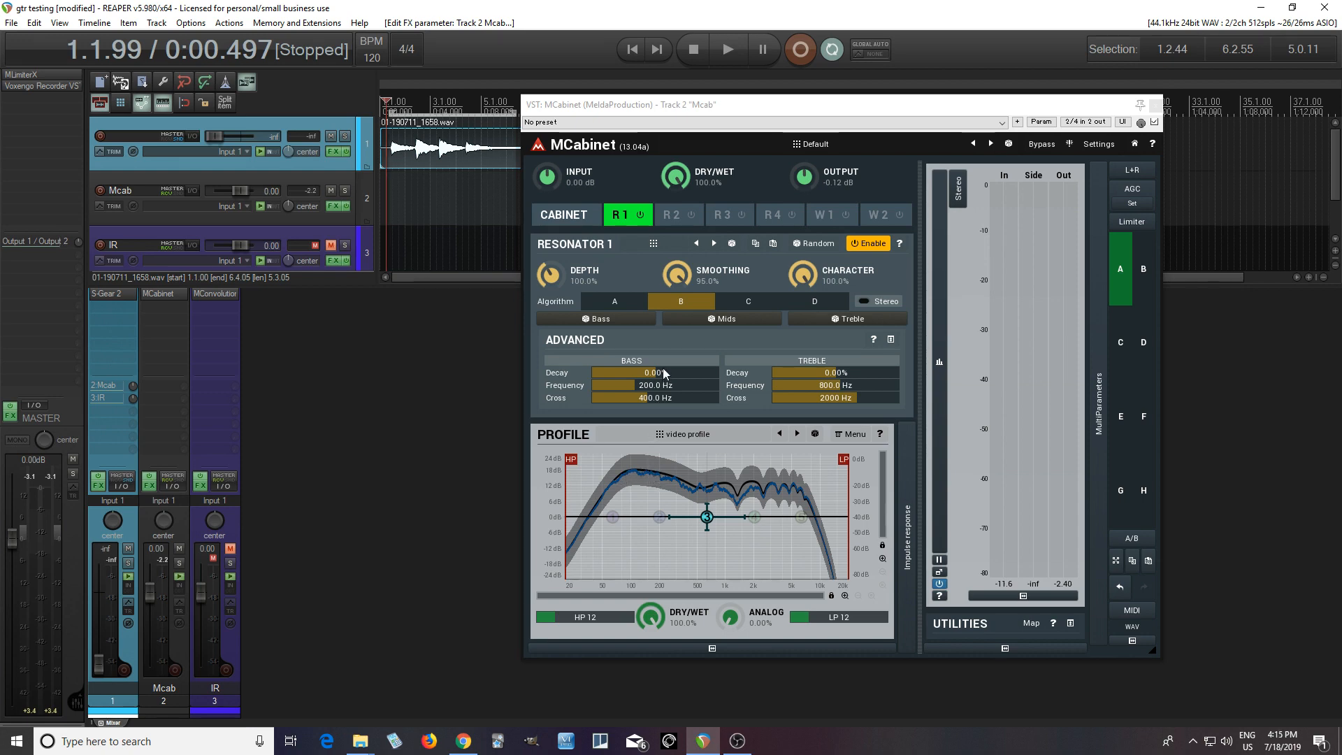
Step: Set resonator 1's bass decay to 182.4% and depth to 83.0%, and listen to the result briefly
left_click_drag(665, 374, 693, 374)
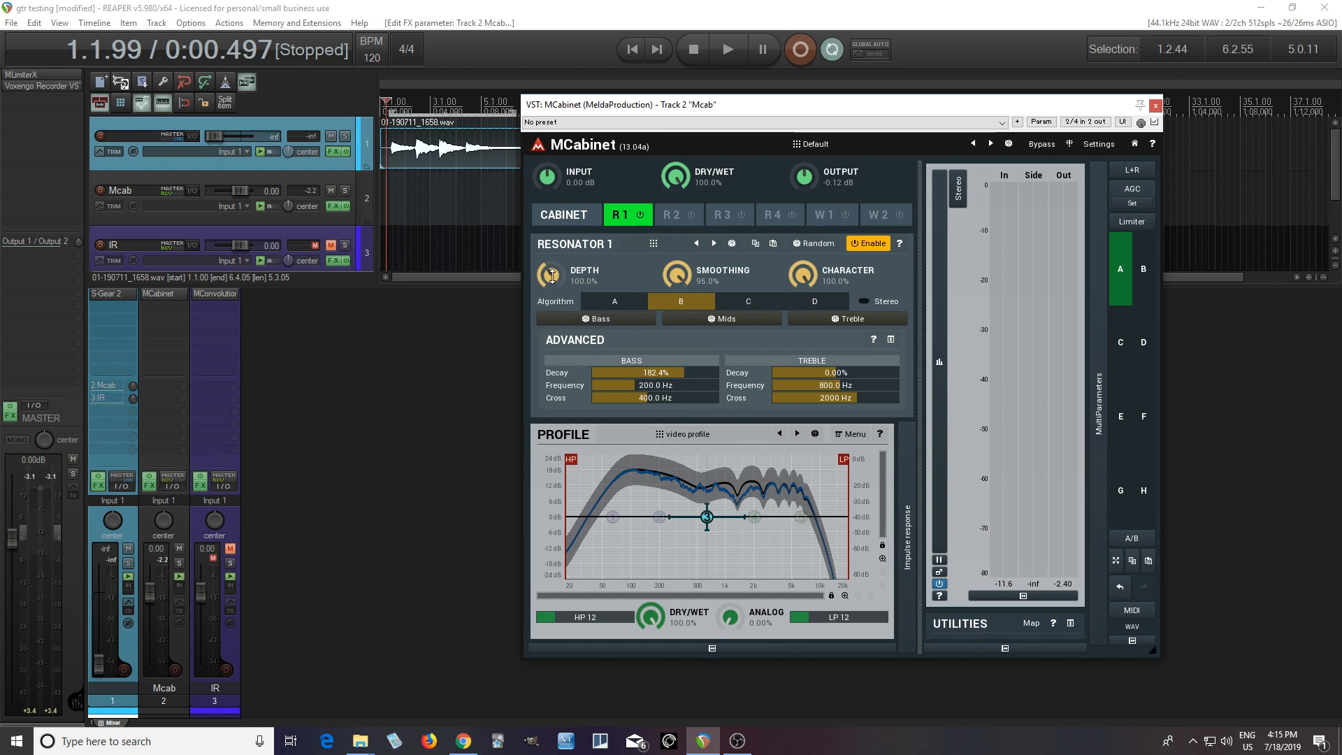
left_click_drag(553, 277, 553, 287)
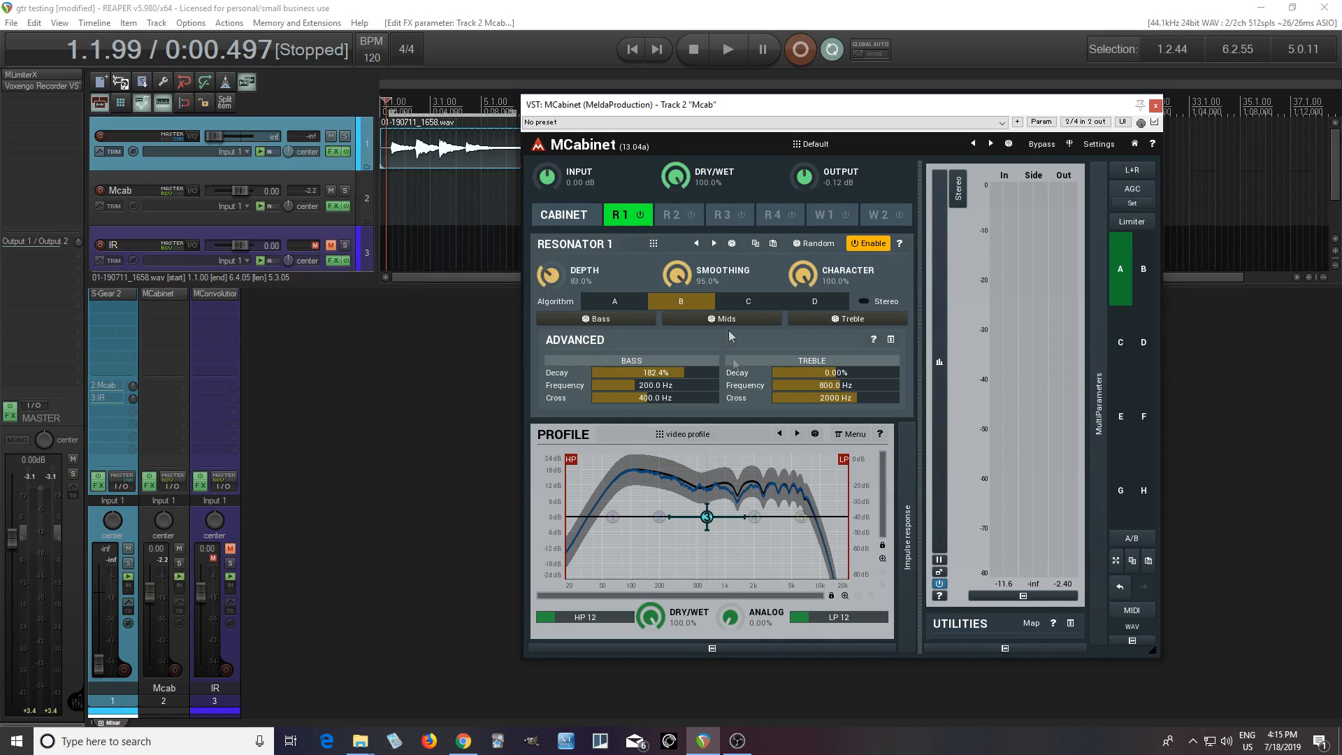
left_click(727, 54)
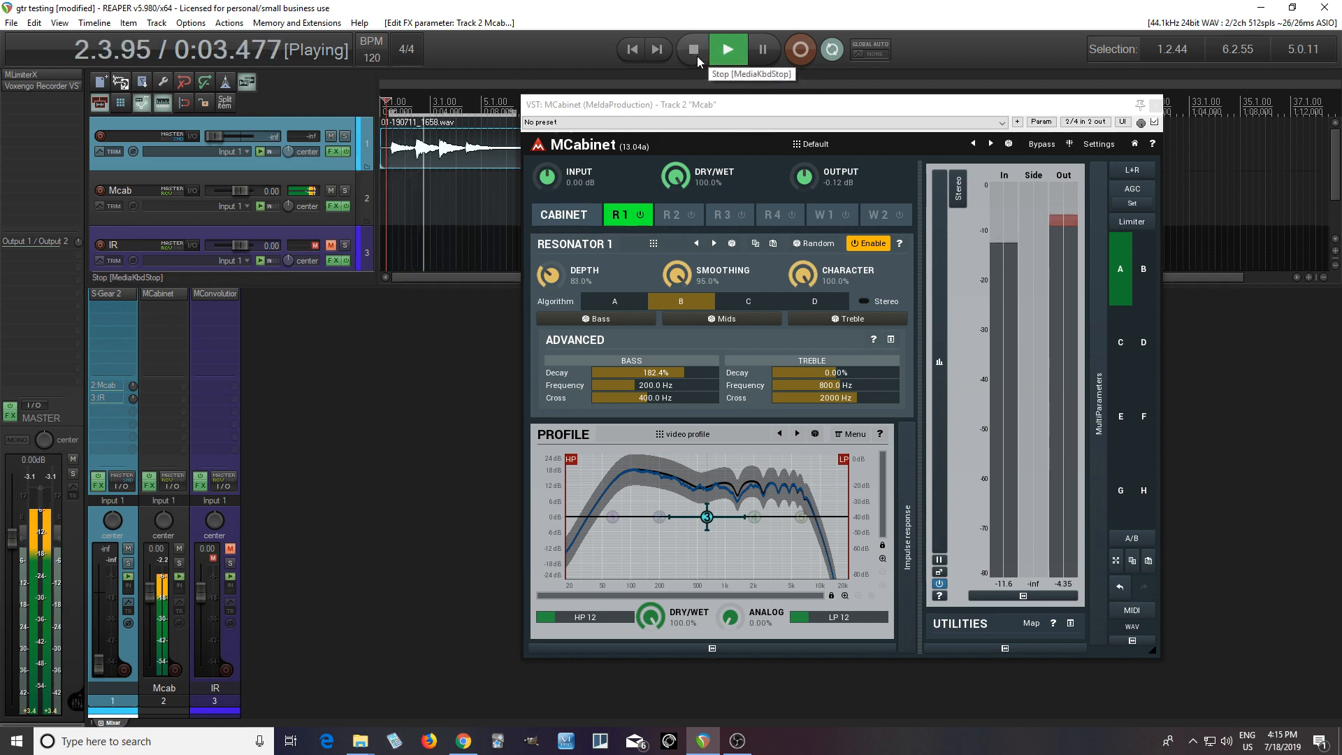
left_click(697, 57)
Step: Compare the track's sound with resonator 1 off and on during playback, leaving the resonator on
left_click(640, 215)
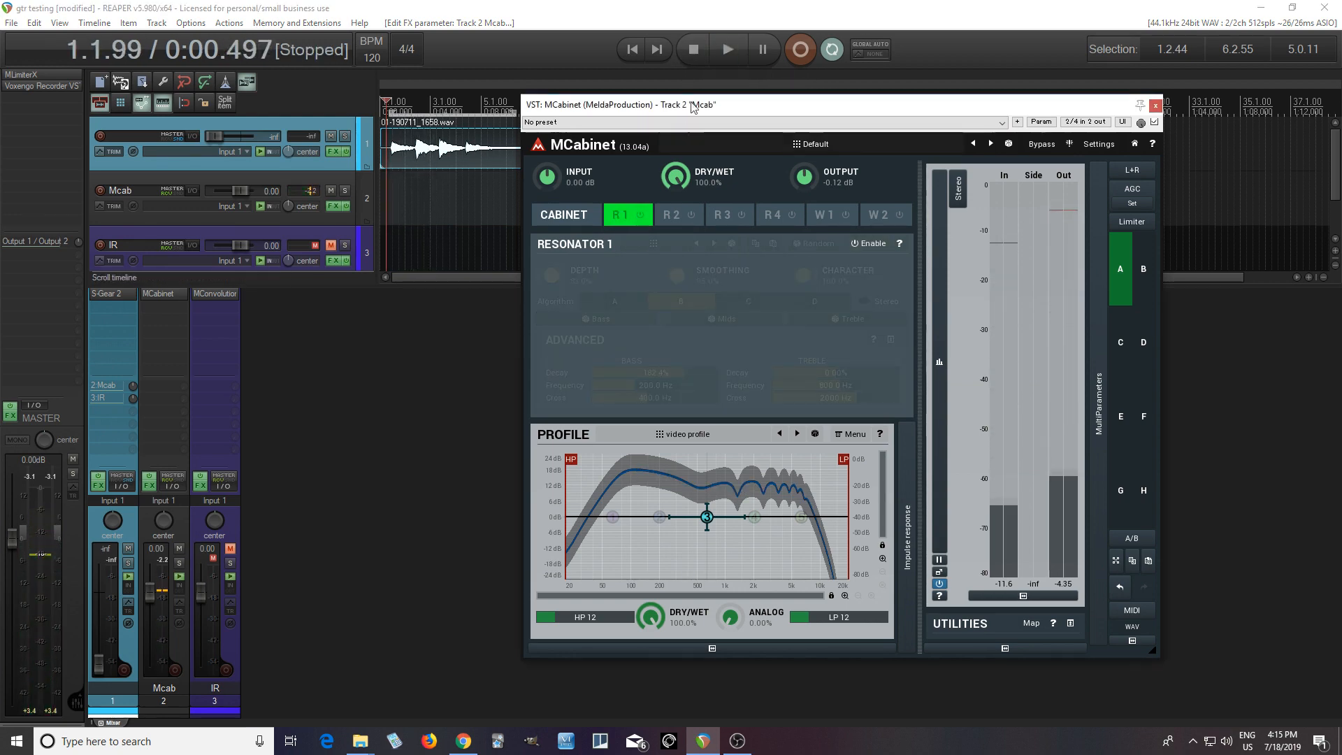
left_click(724, 52)
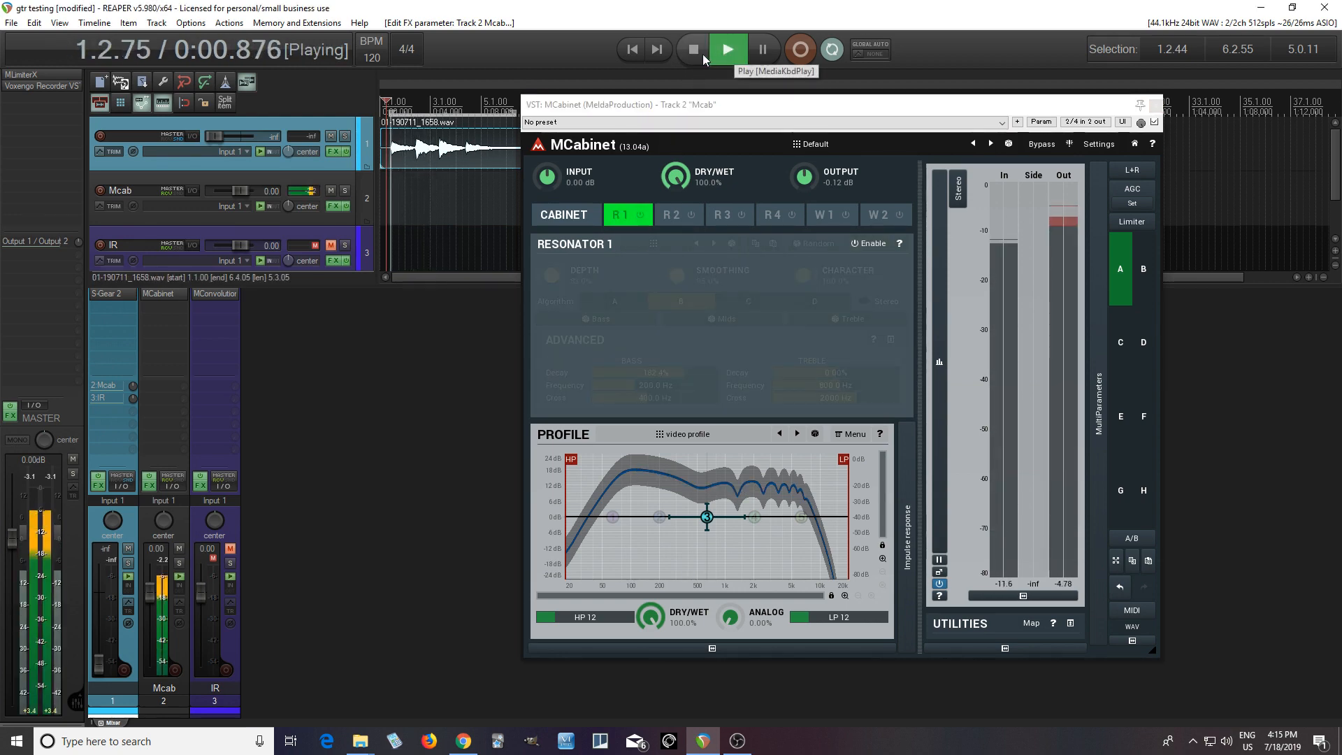
left_click(642, 216)
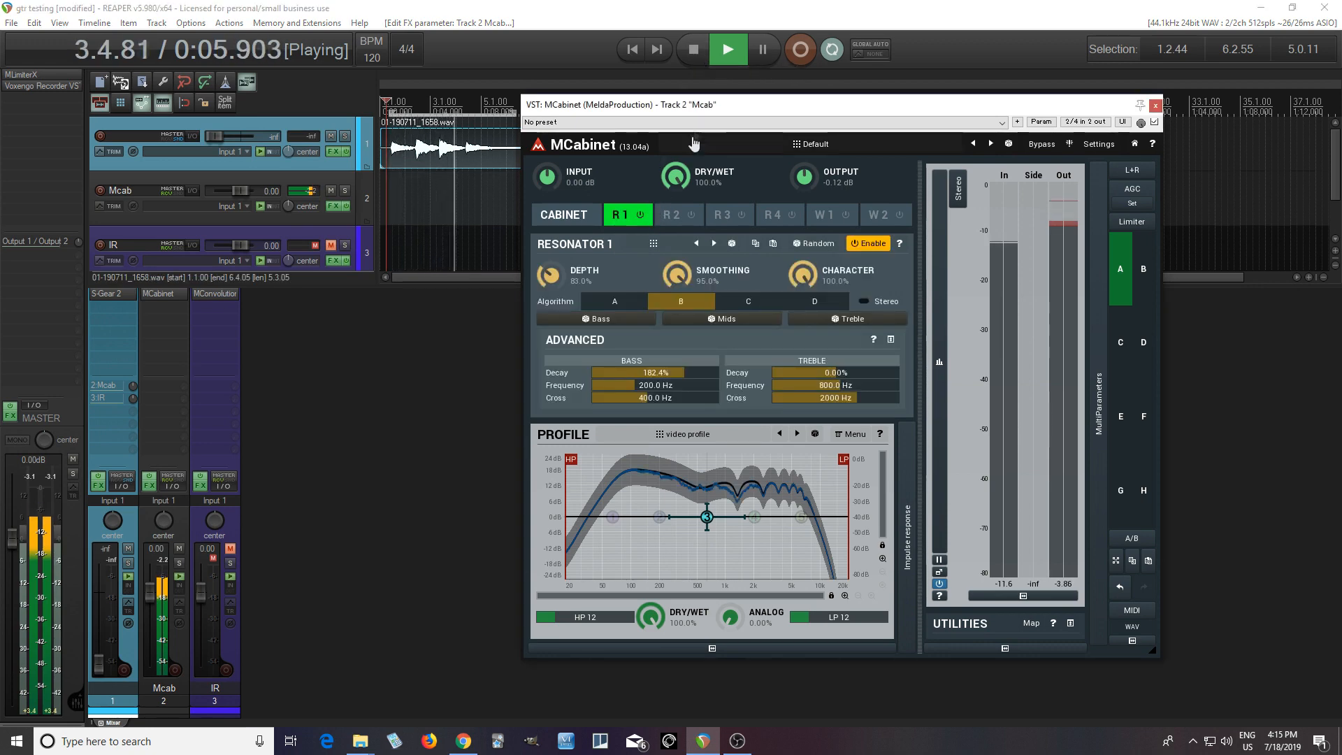
left_click(696, 43)
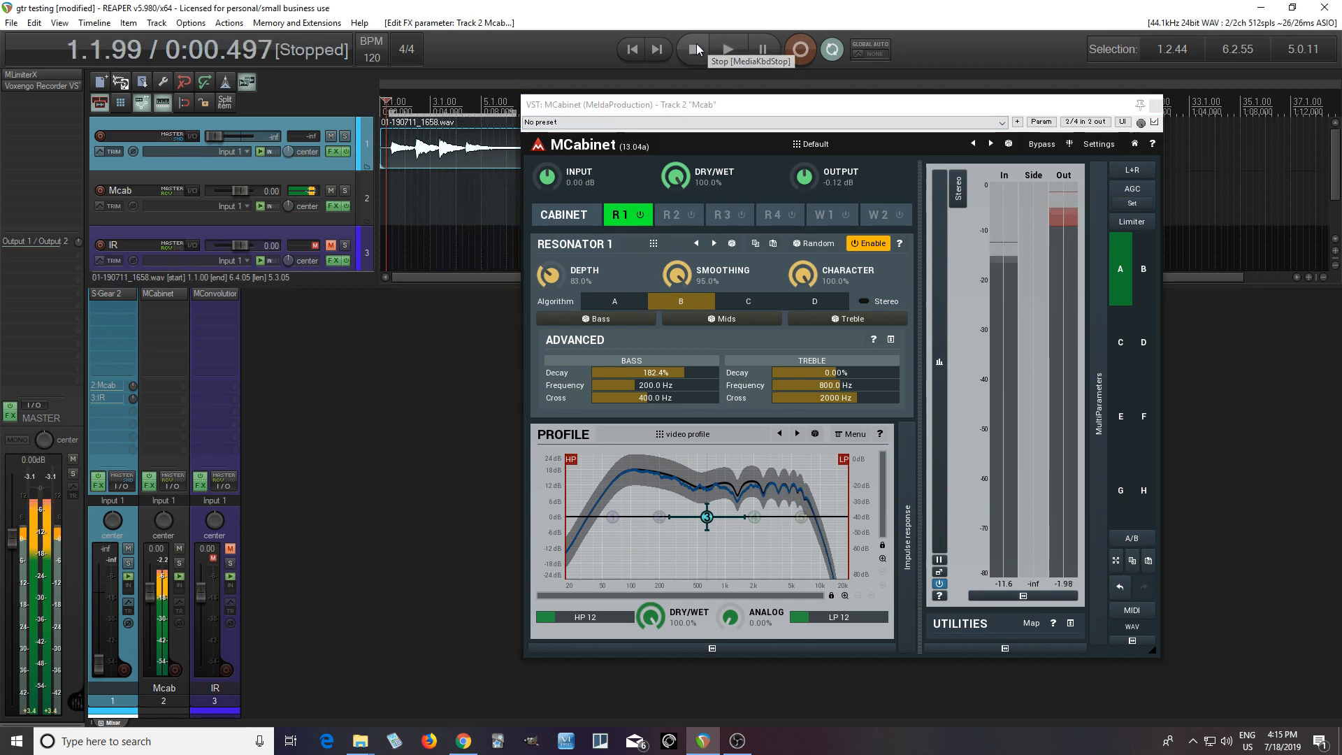
Step: Load the digital crimsonback profile preset from the Synthetic IRs folder
left_click(860, 436)
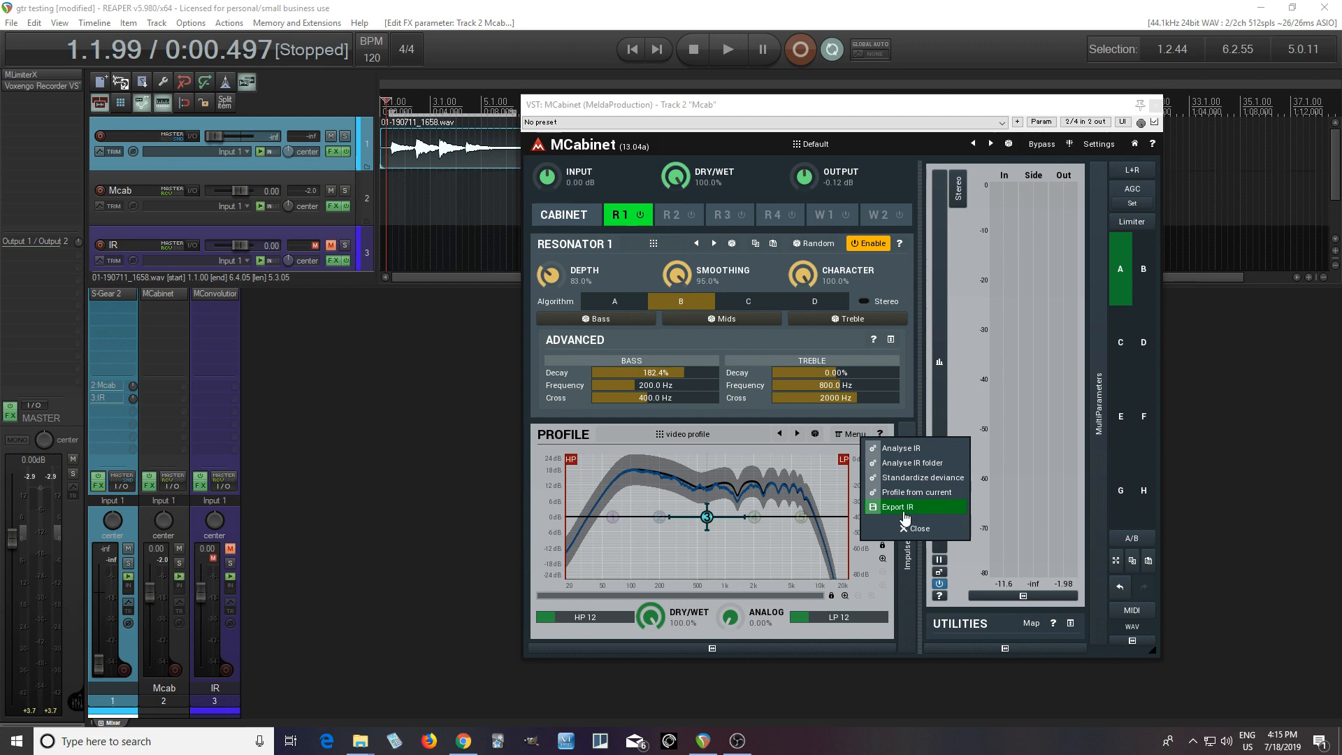
left_click(748, 413)
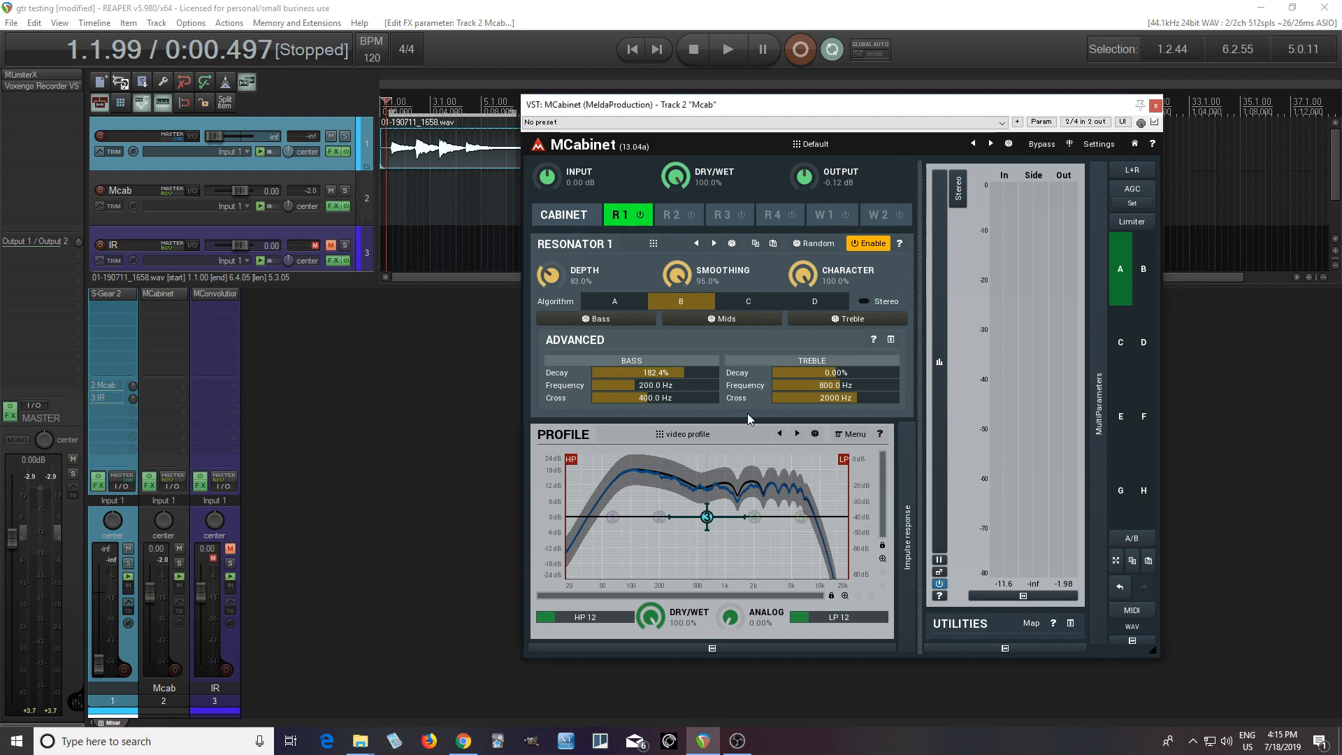
left_click(710, 444)
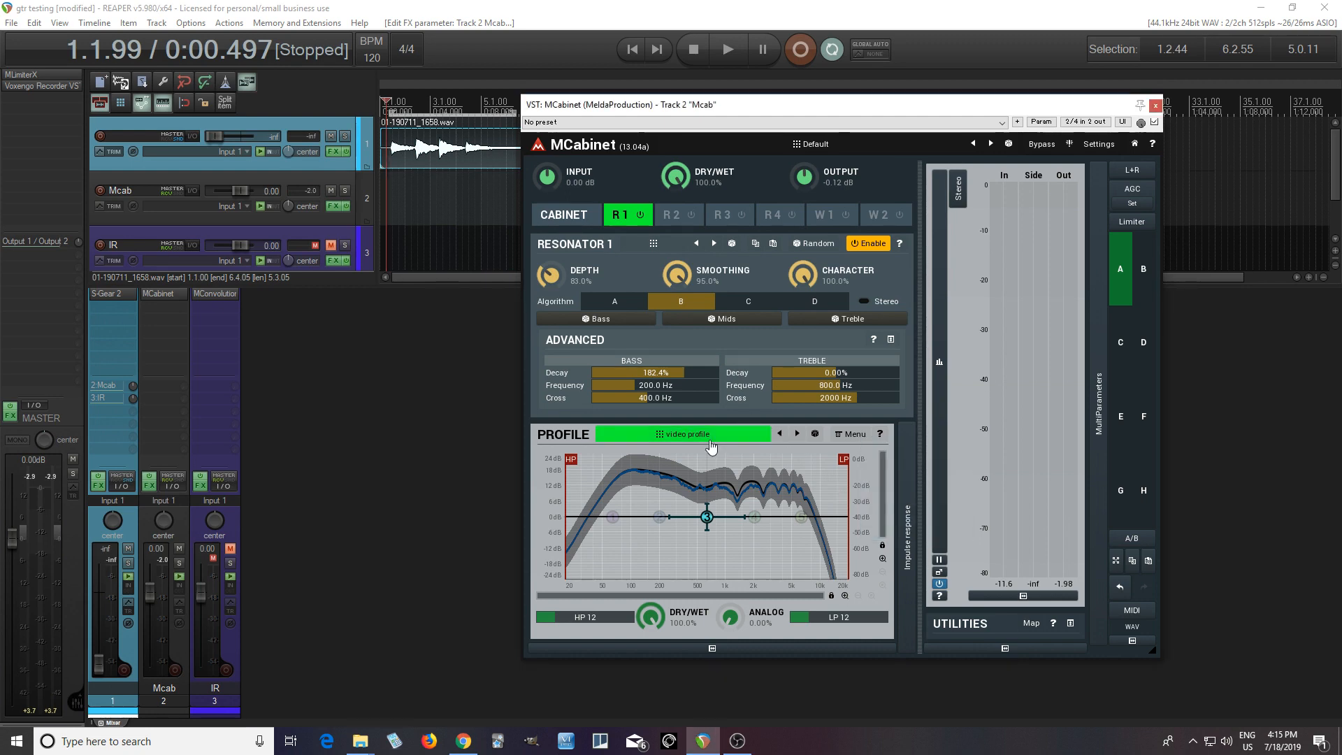
left_click(446, 346)
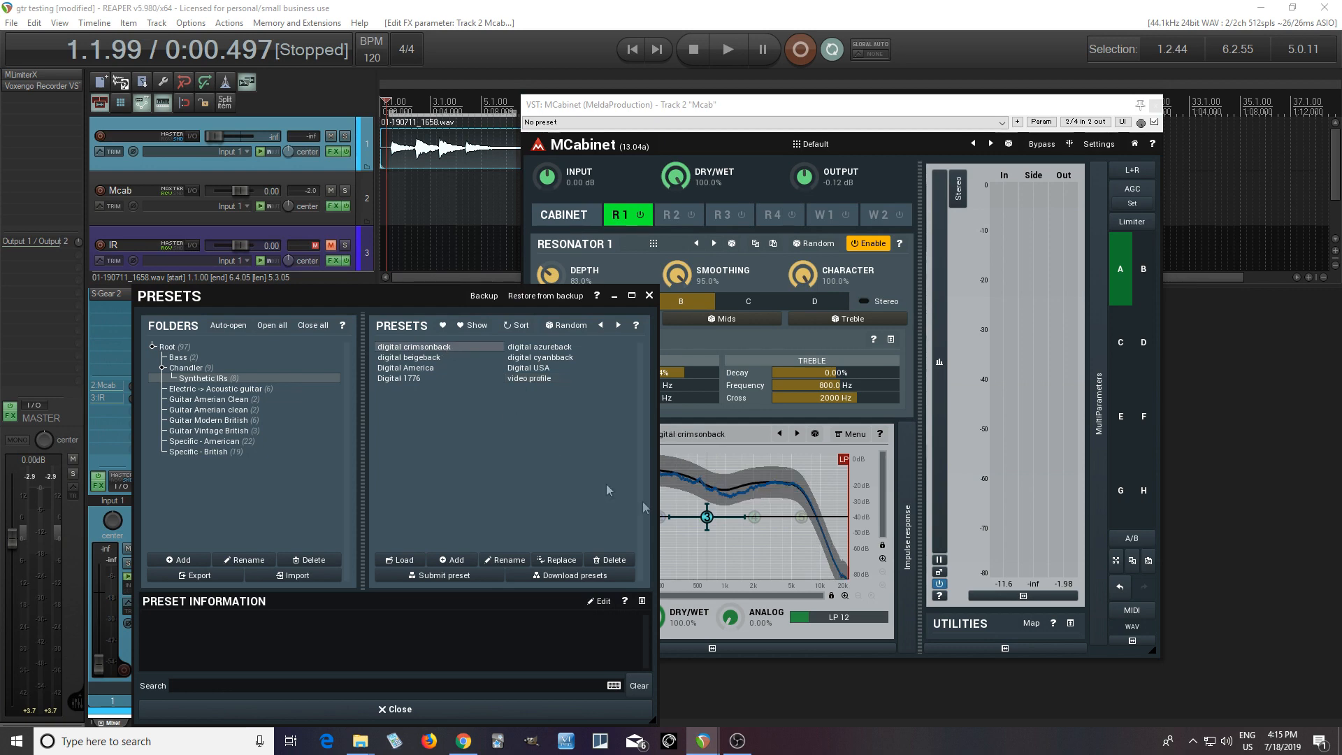
left_click(648, 296)
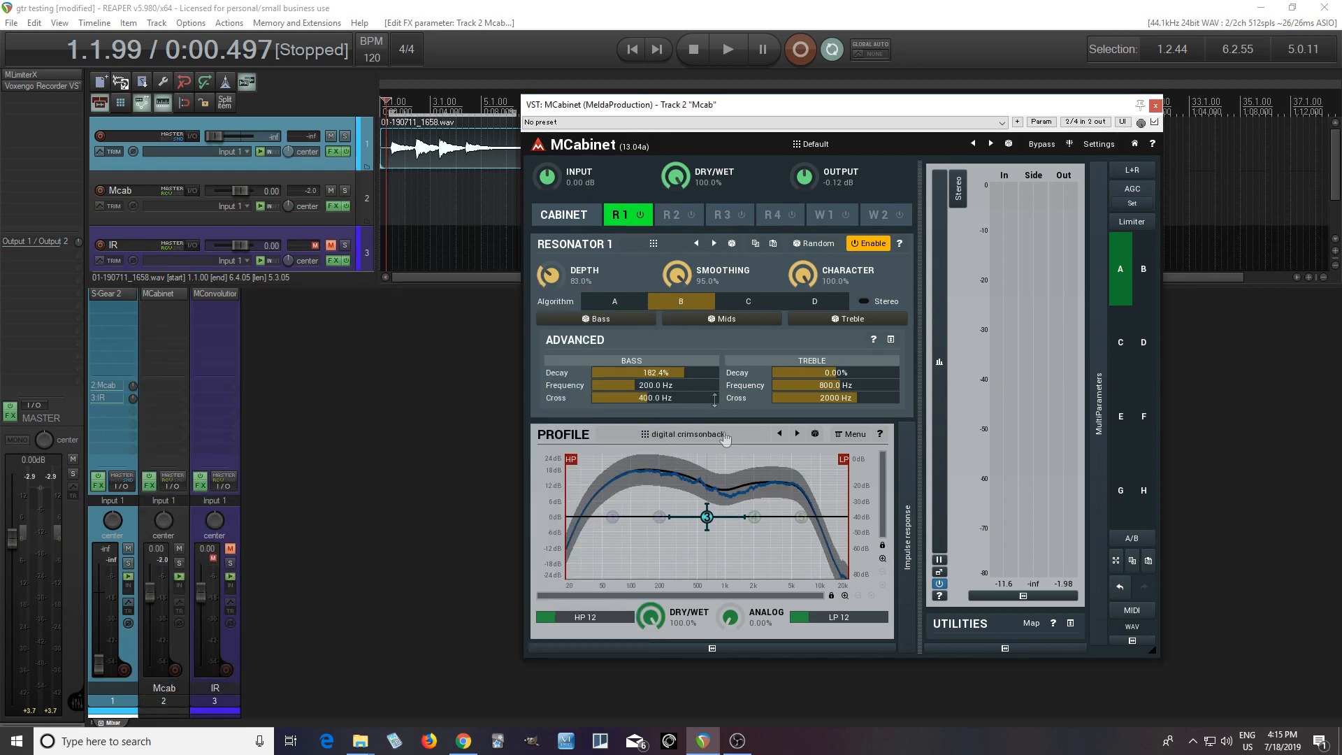
Step: Audition the profile presets digital crimsonback, digital azureback, digital beigeback and digital cyanbback during playback, ending on digital cyanbback
left_click(727, 49)
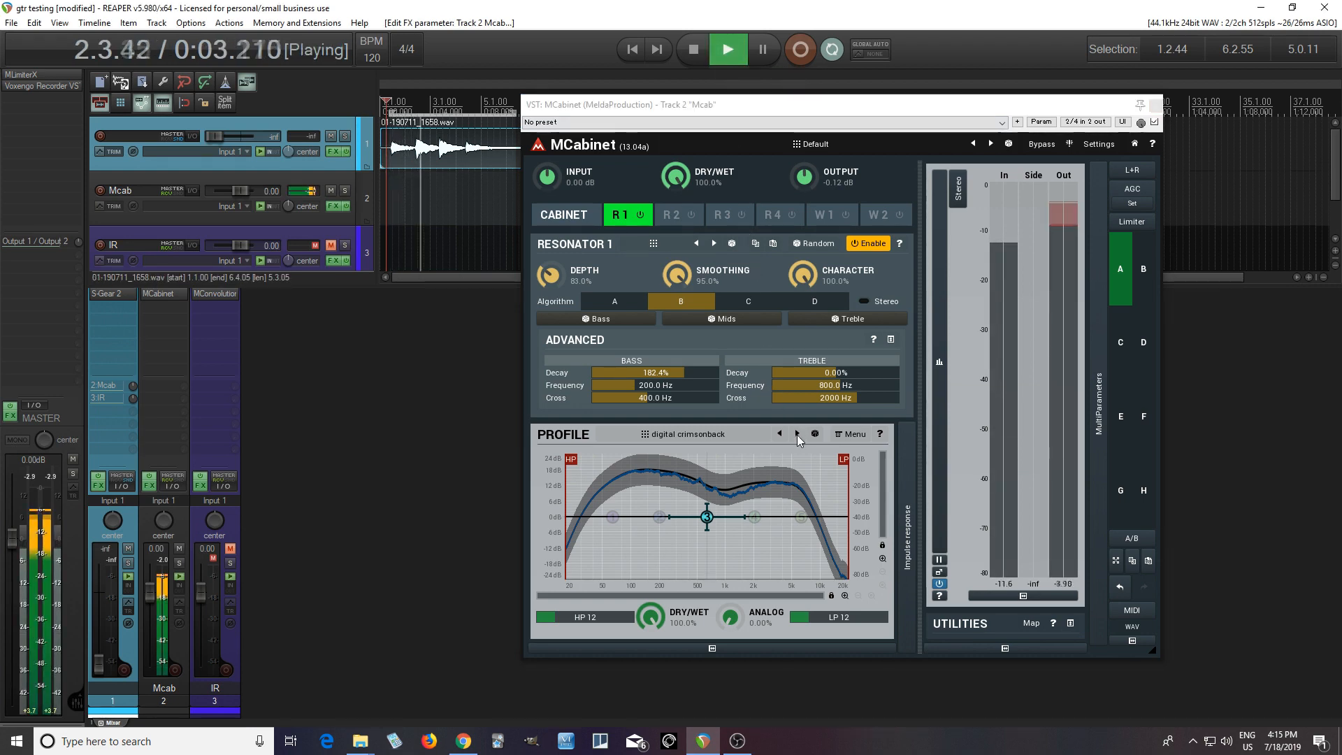
left_click(797, 435)
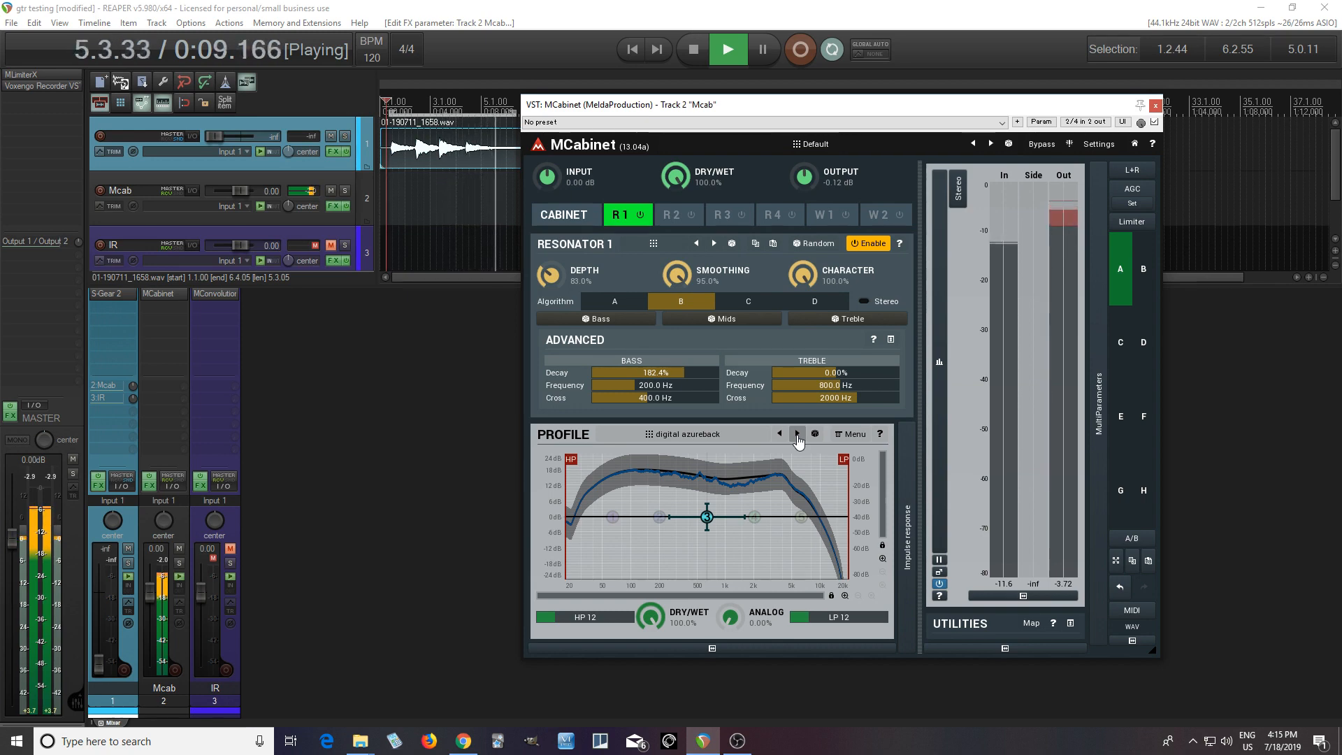
left_click(797, 435)
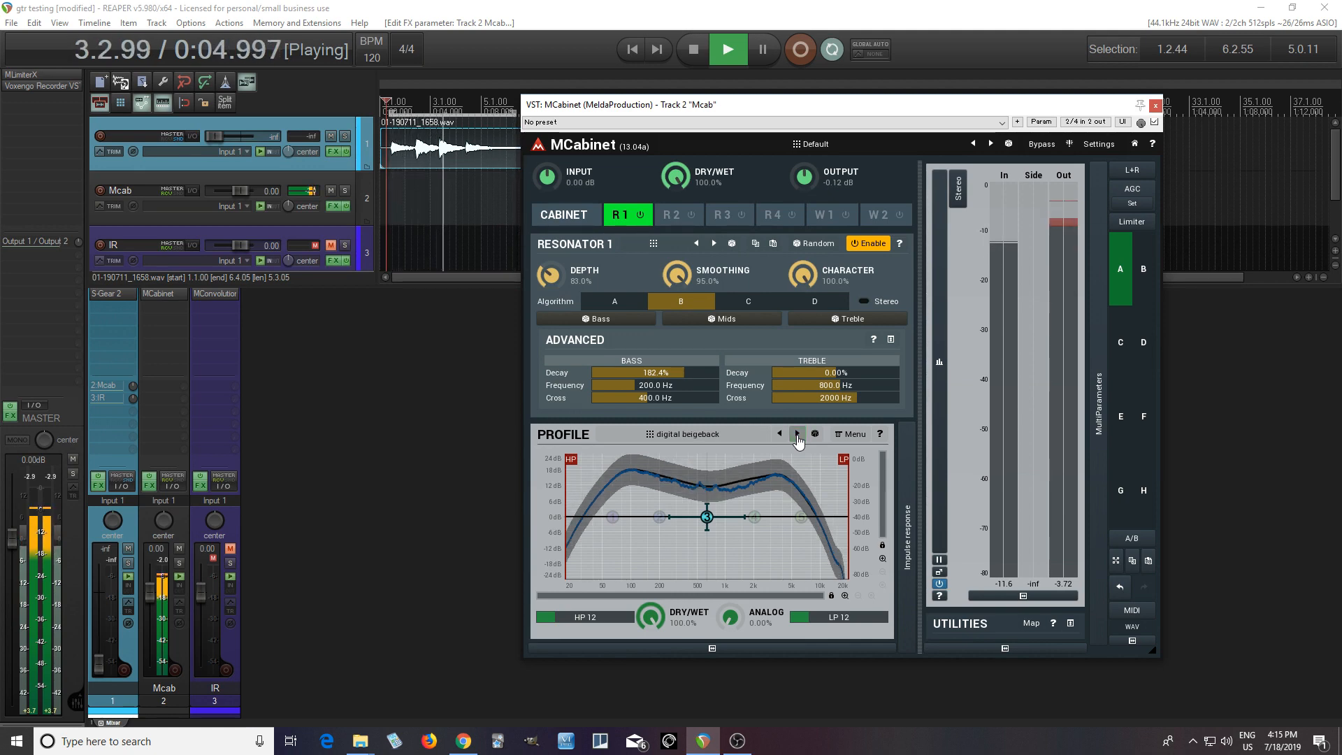
left_click(798, 435)
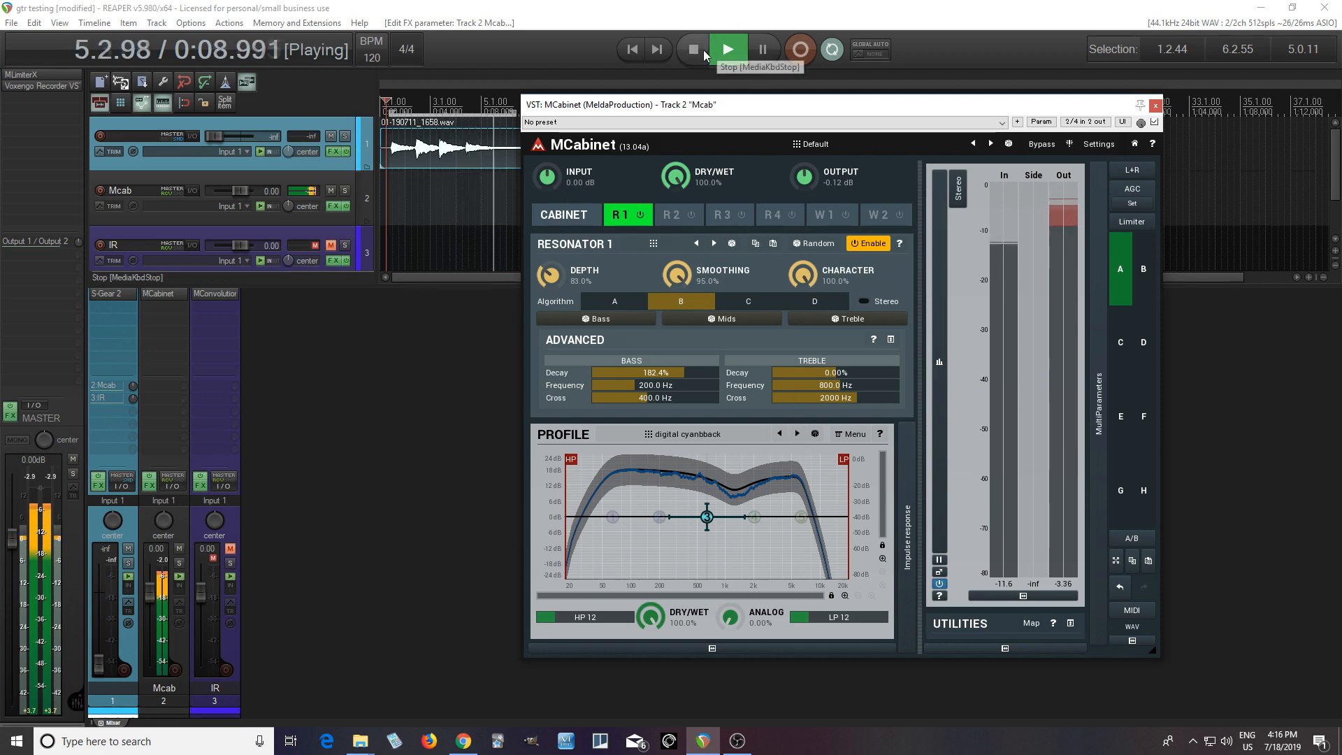
left_click(704, 55)
Step: Look over the profile presets in the Synthetic IRs folder and turn resonator 1 off
left_click(694, 435)
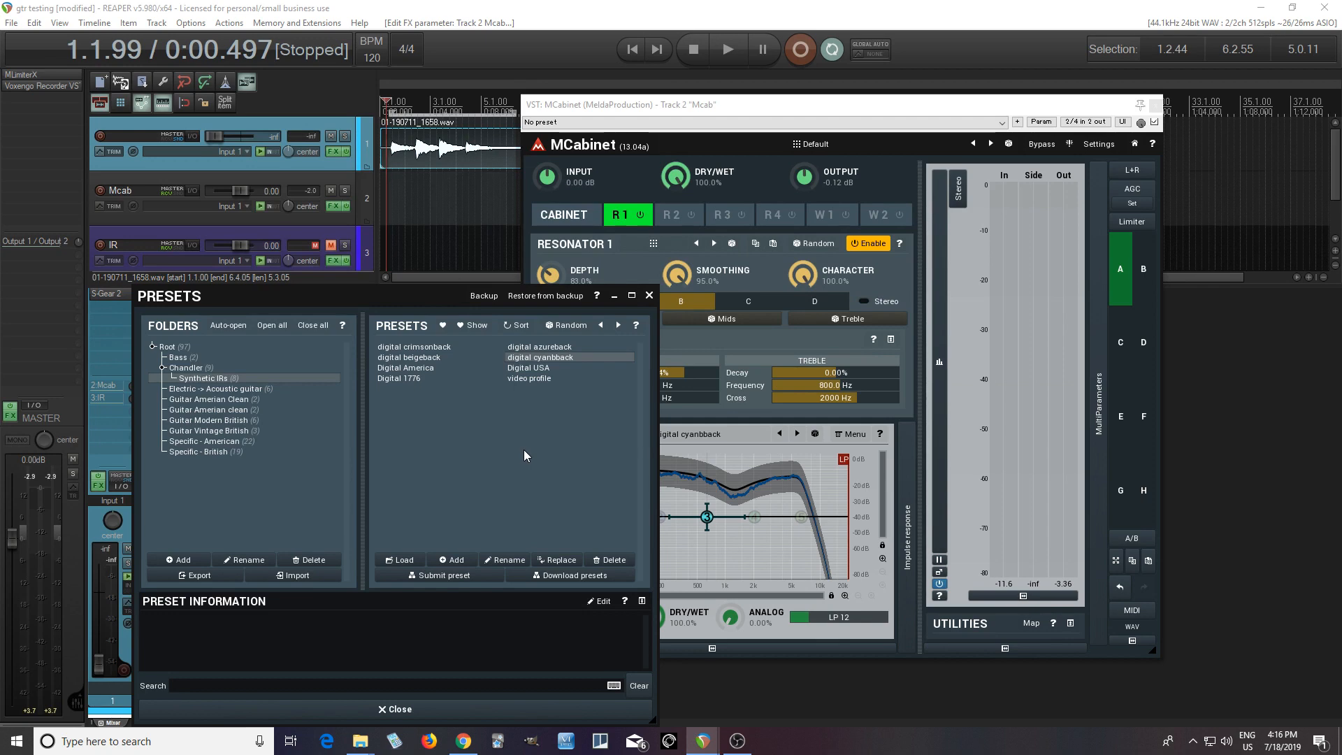
left_click(647, 296)
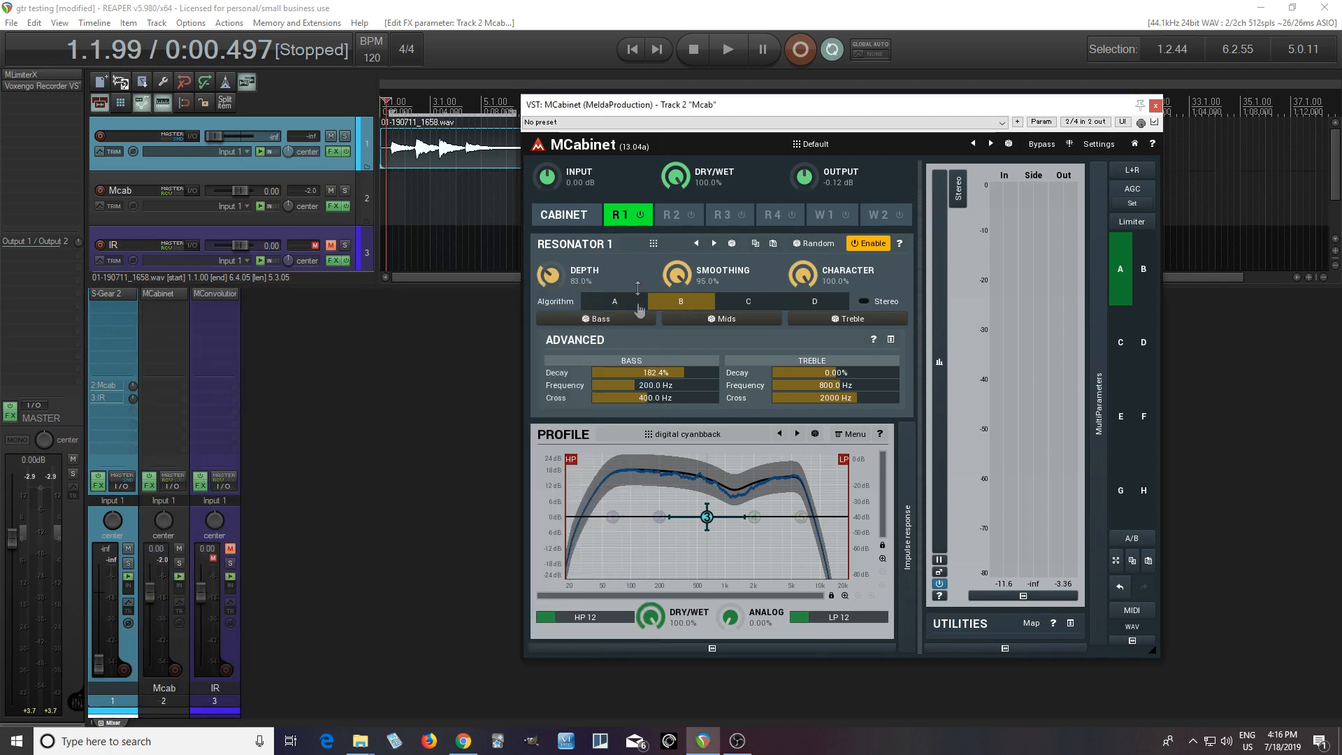
left_click(641, 216)
Step: Move the plug-in window clear of the timeline and make a time selection from 12.1.64 to 17.3.08 over the third clip
left_click_drag(679, 118, 679, 270)
left_click_drag(662, 190, 798, 185)
left_click_drag(711, 256, 705, 152)
Step: Load the Digital USA profile preset and audition it on the 01-190718_1034-02.wav clip without the resonator
left_click(705, 482)
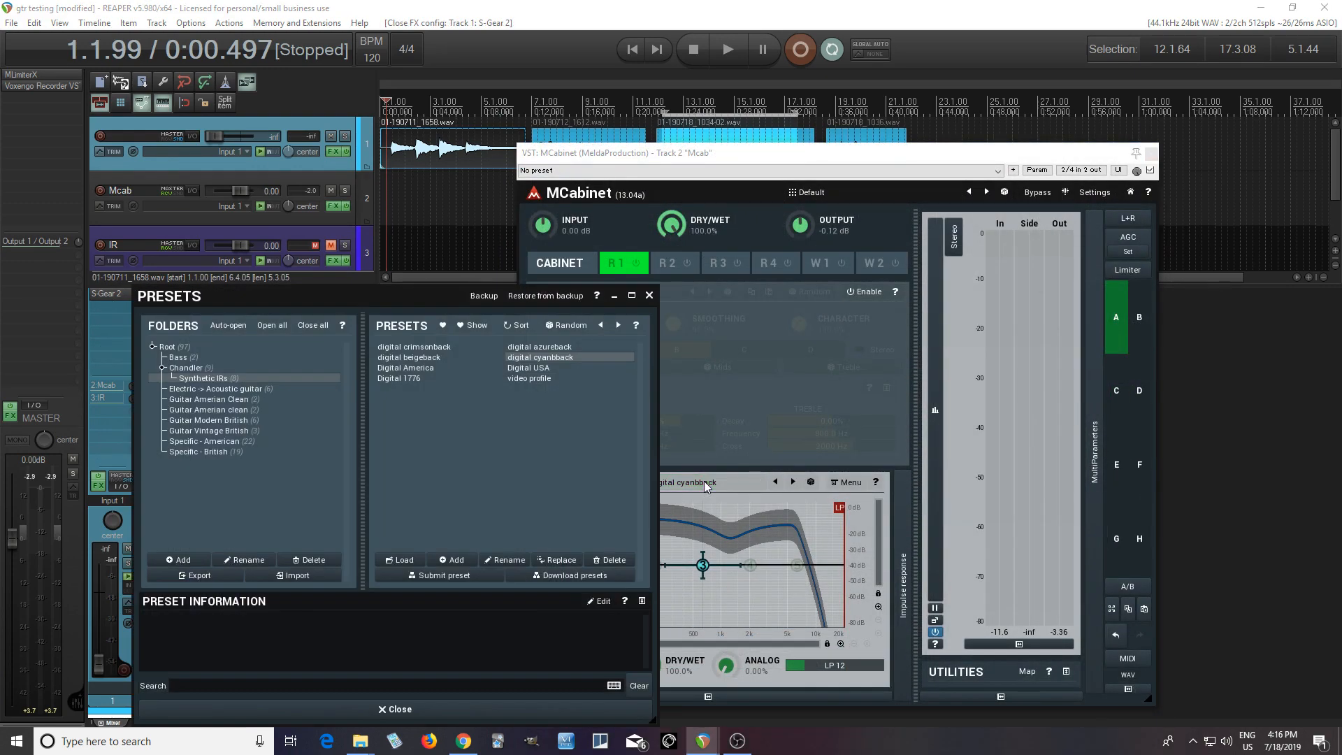
left_click(520, 369)
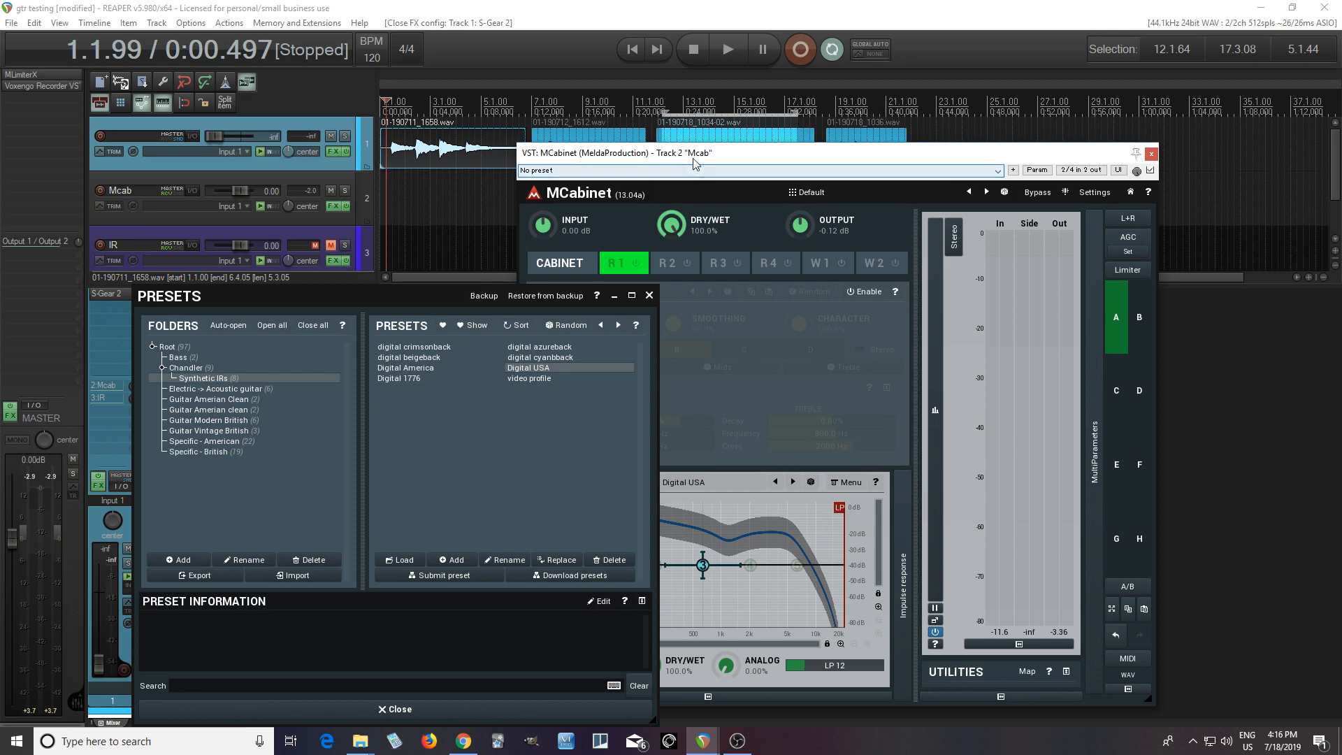
left_click_drag(695, 164, 693, 189)
left_click(669, 164)
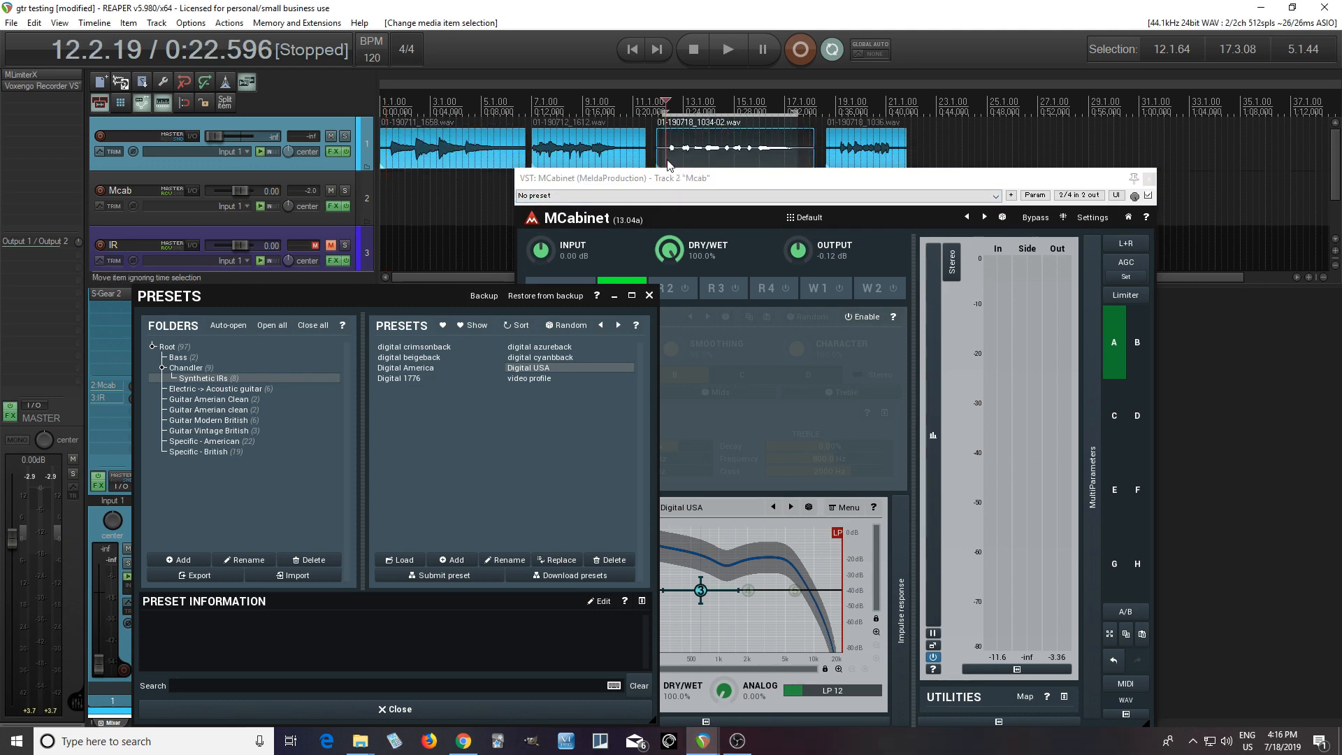
key("space")
left_click(647, 296)
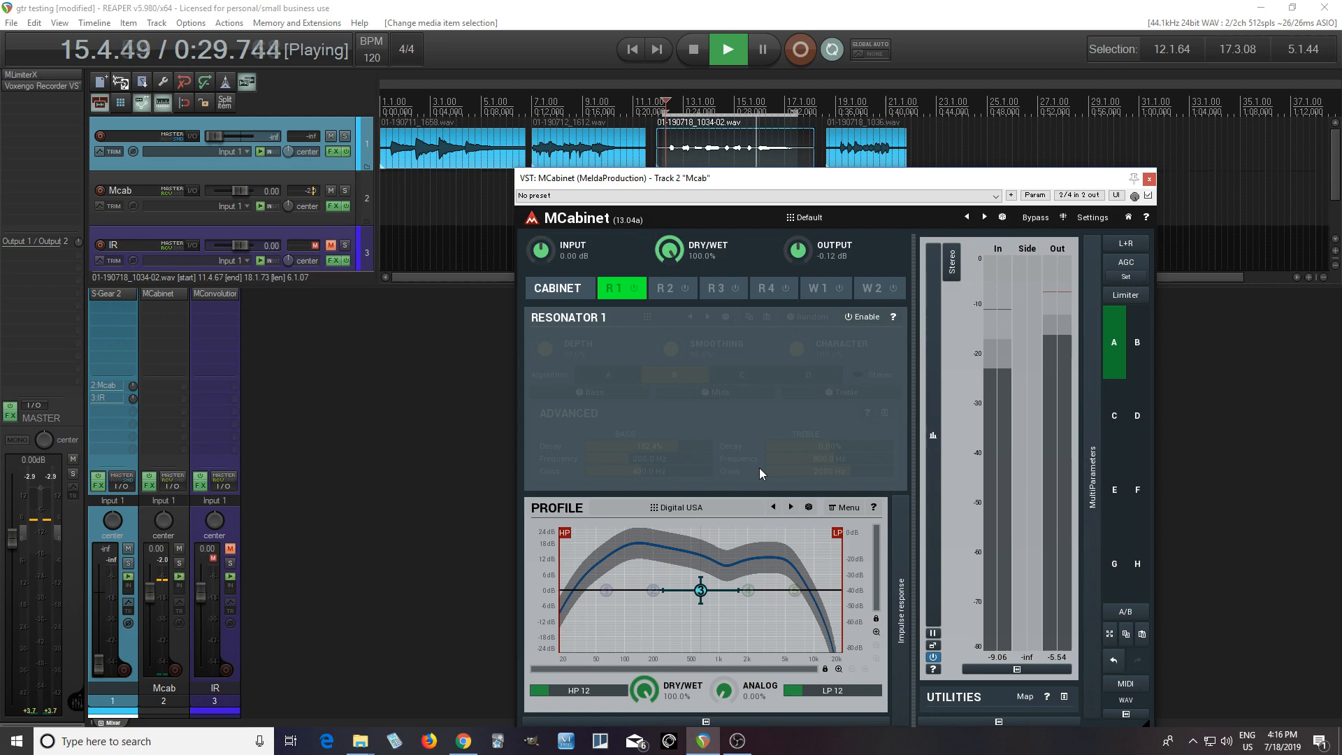
left_click(690, 56)
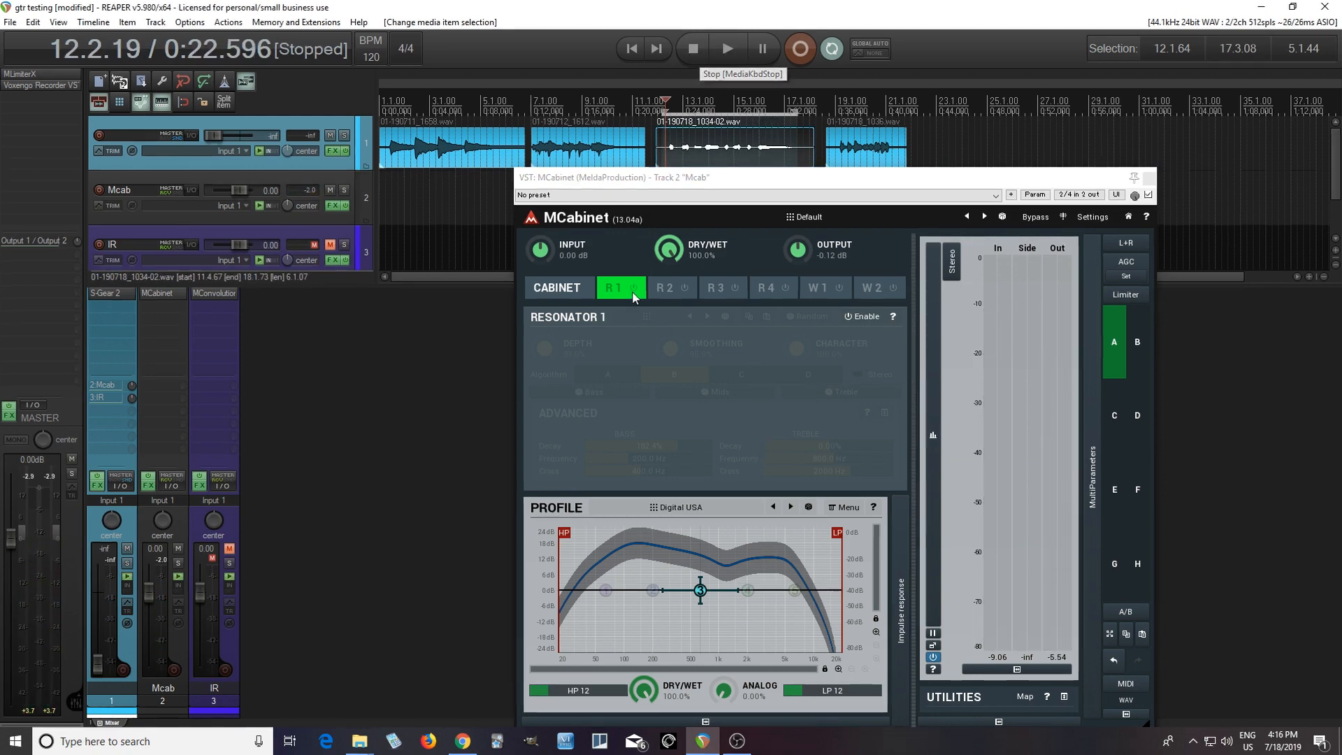
Step: Turn resonator 1 back on and set its depth to 100.0% and smoothing to 25.0%
left_click(633, 289)
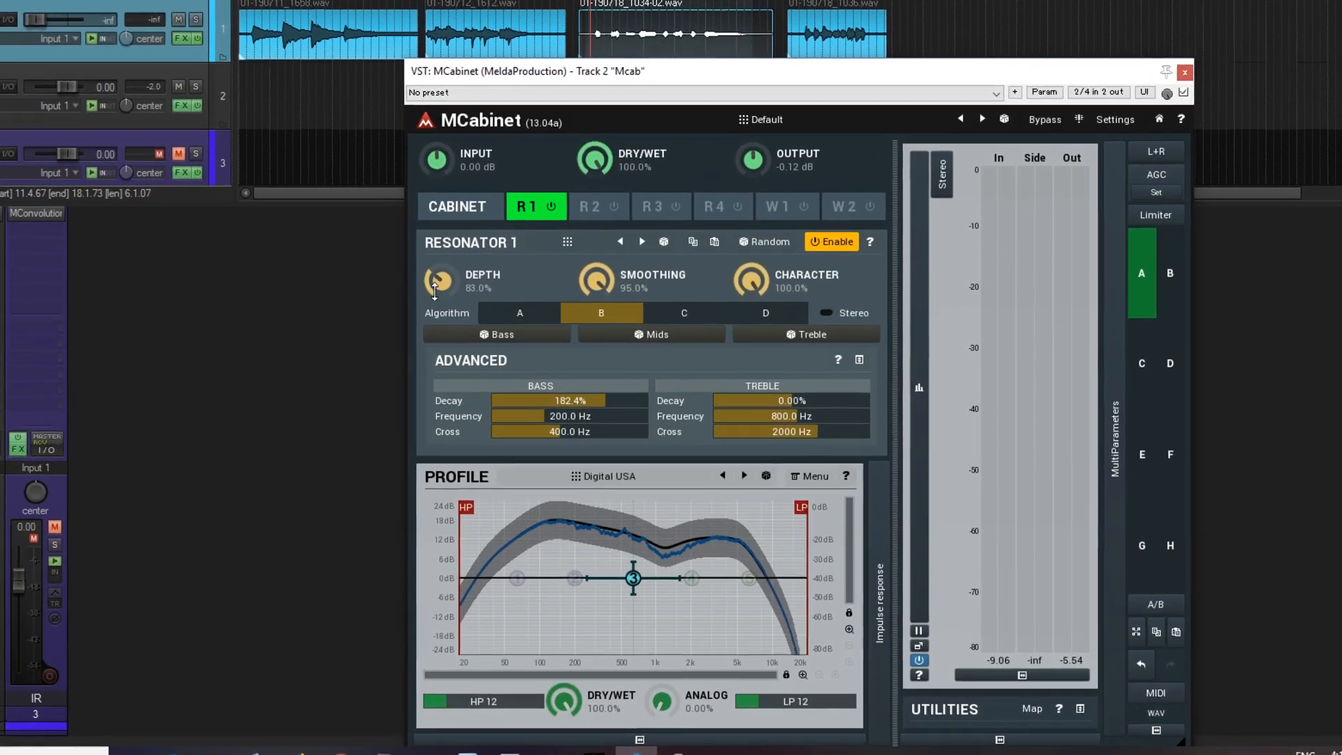
left_click_drag(436, 292, 437, 282)
left_click_drag(594, 281, 595, 311)
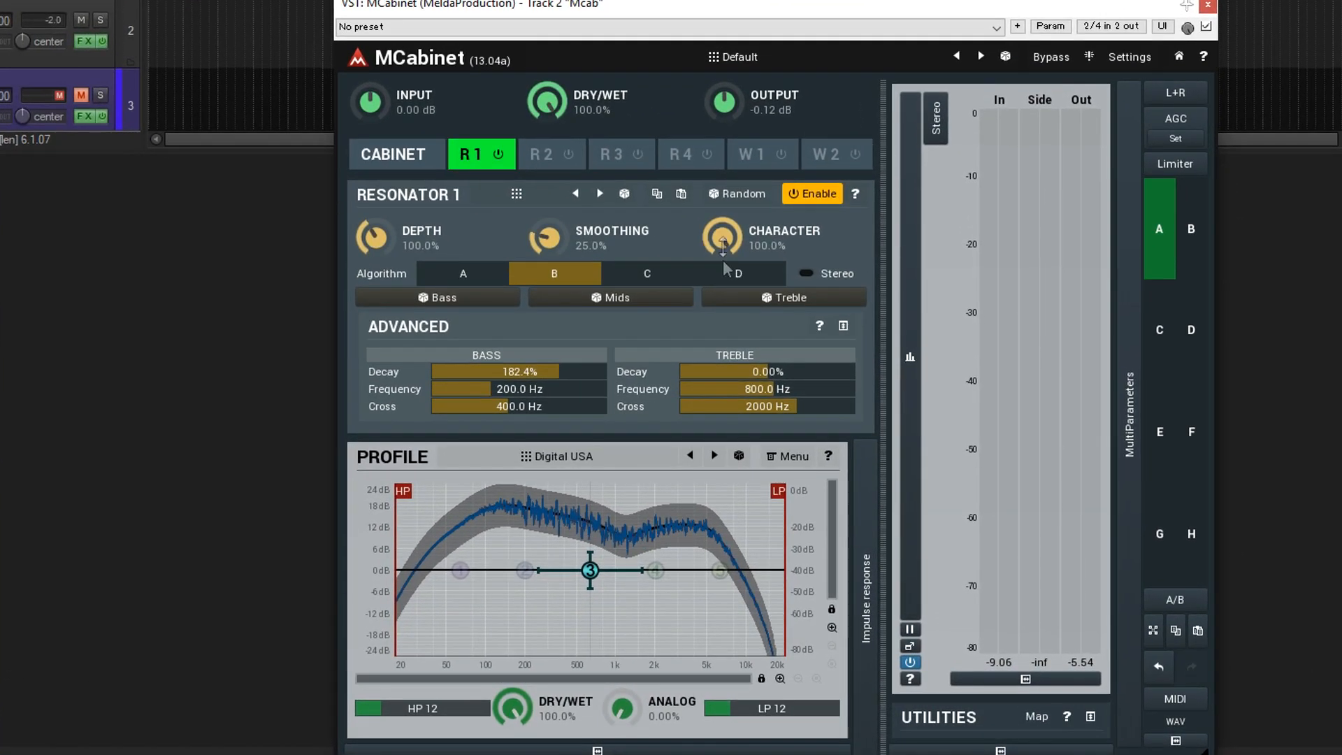
Step: Try algorithm A on resonator 1, switch it to algorithm C and set the smoothing to 72.2%
left_click(477, 279)
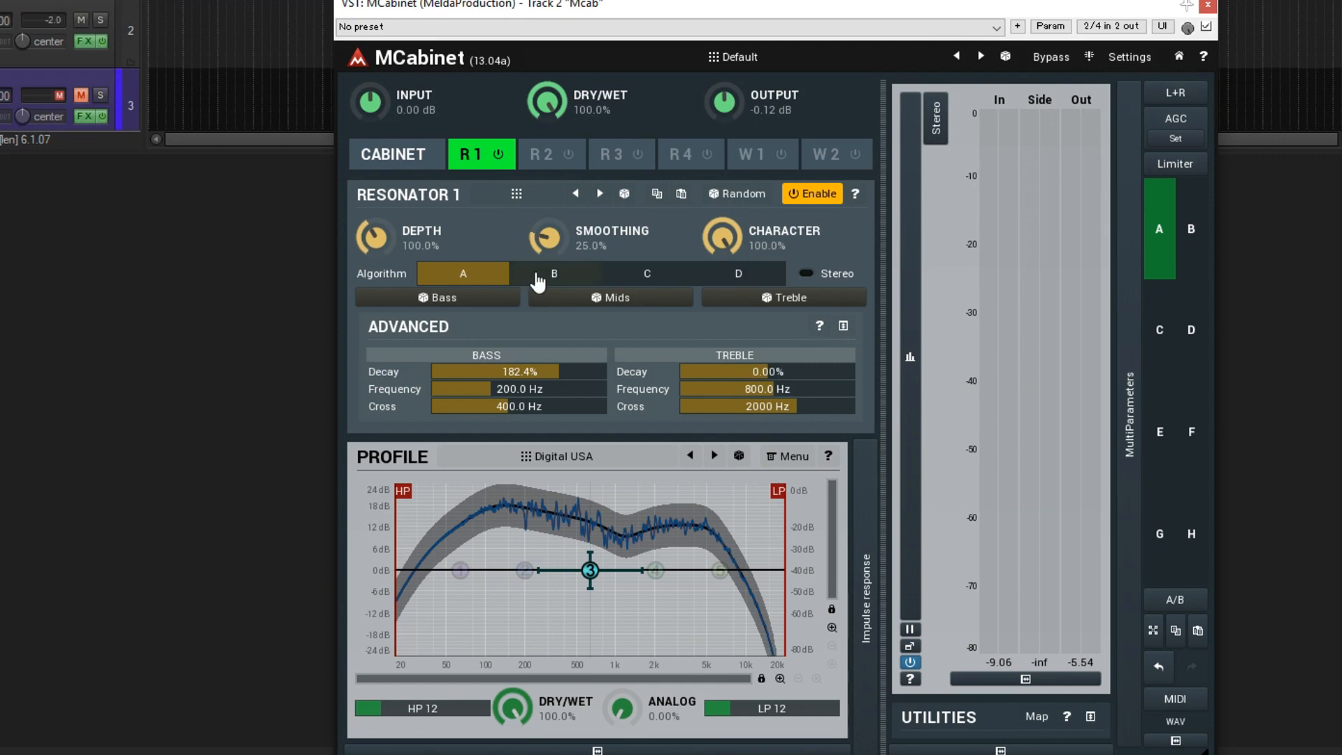
left_click(636, 279)
left_click_drag(549, 237, 548, 170)
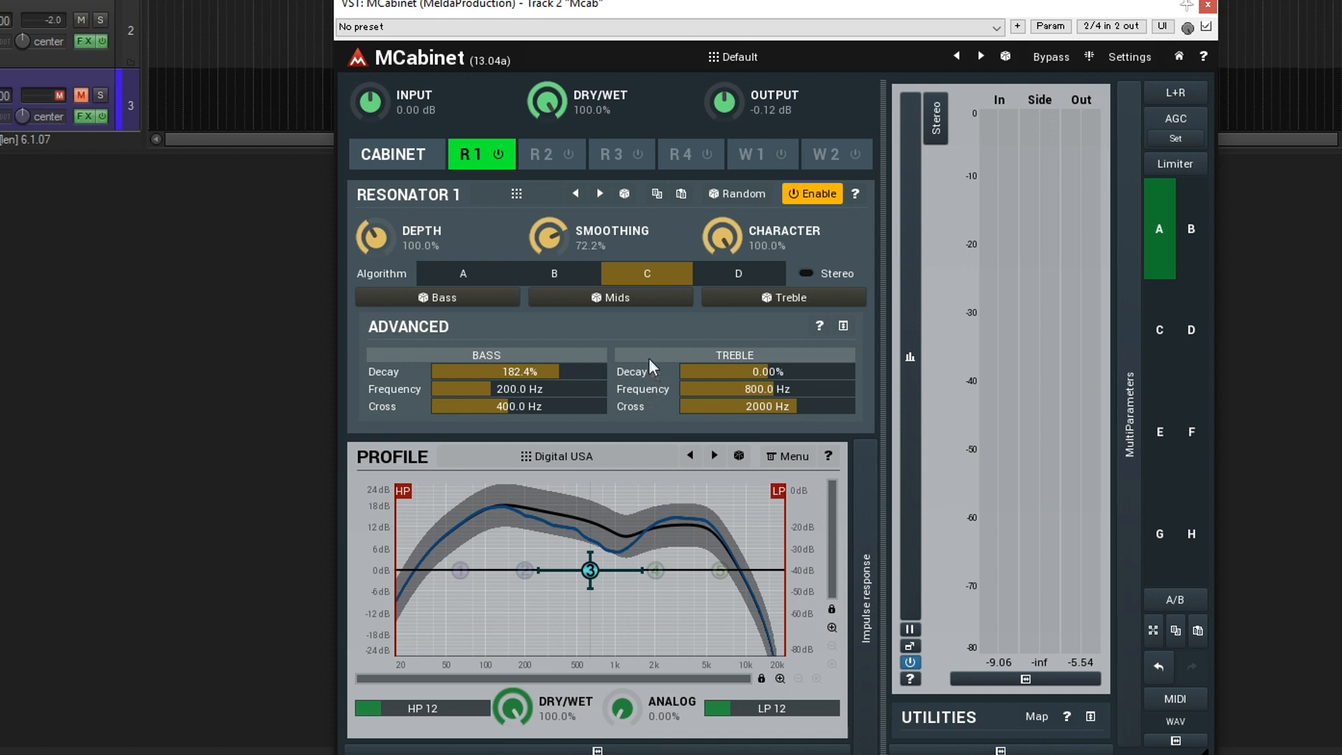
Step: Refine resonator 1 by randomizing its mids twice, resetting the bass decay to 0.00% and setting the depth to 86.0%
left_click(618, 303)
left_click(619, 304)
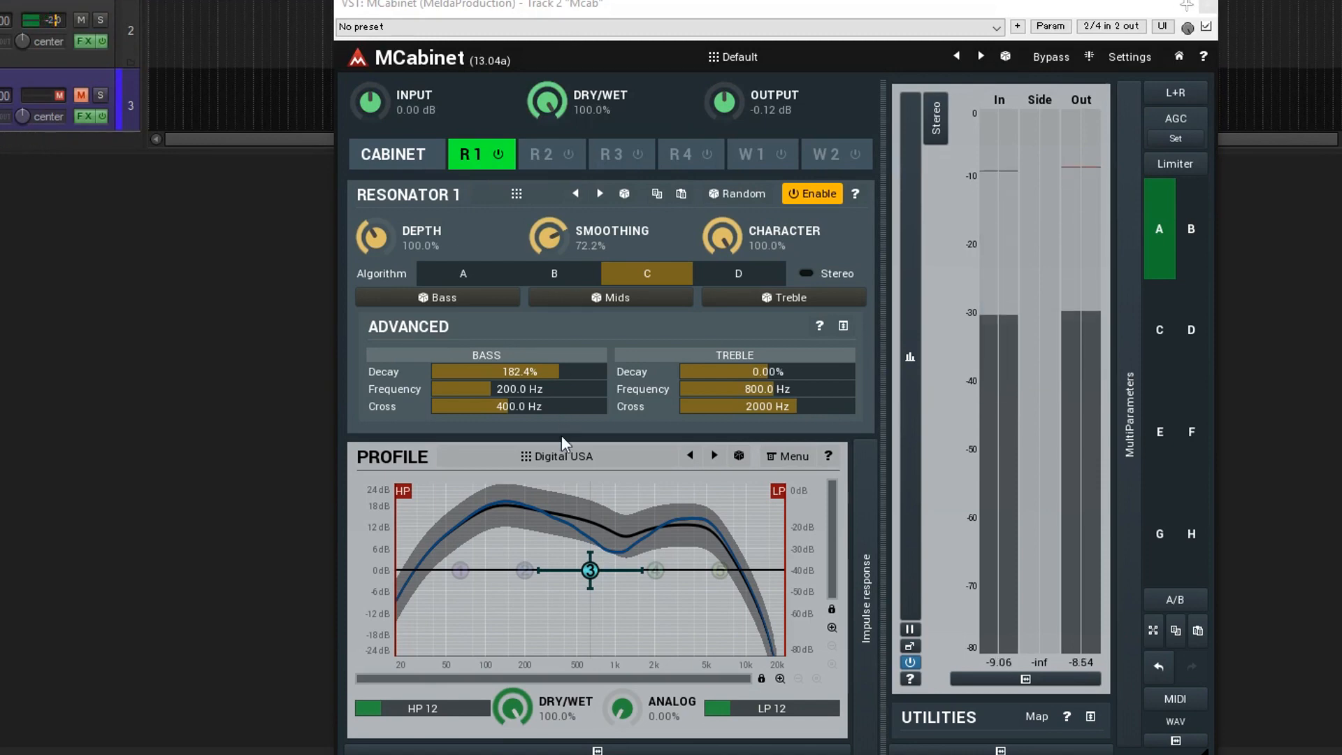
double_click(535, 371)
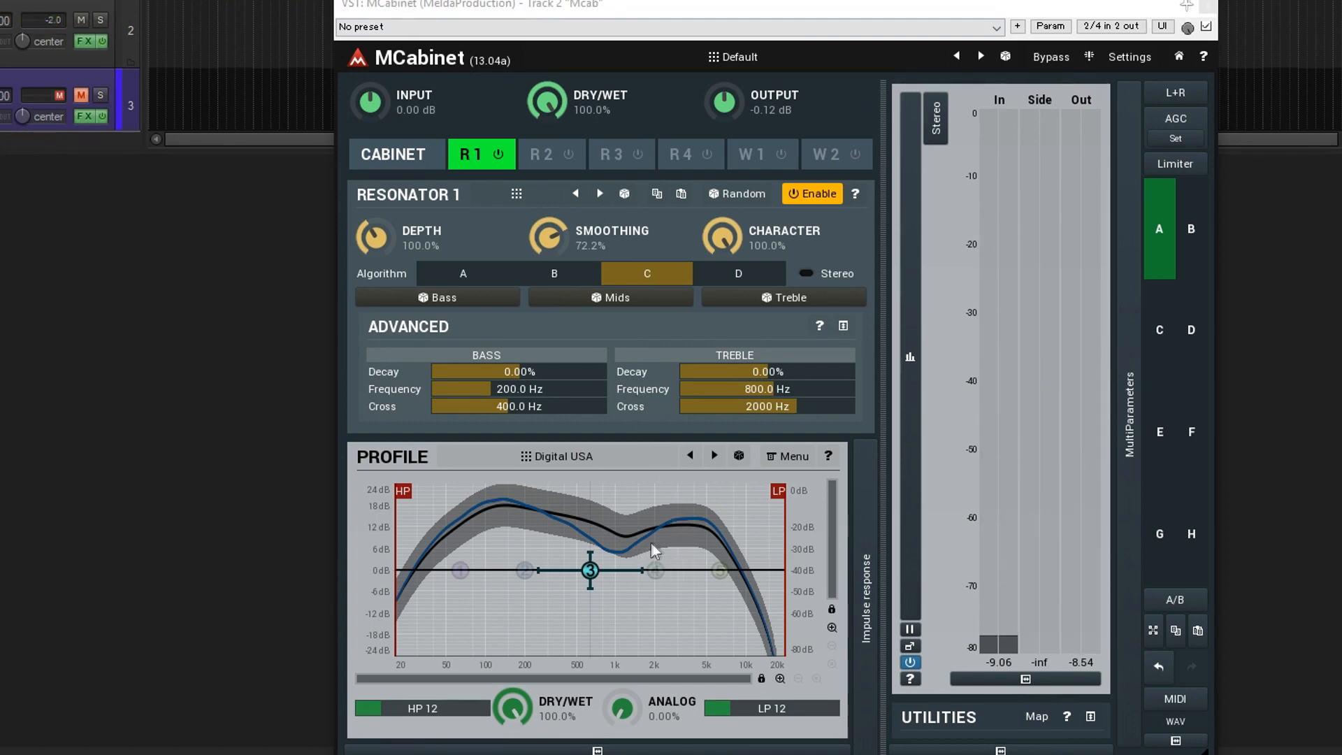
left_click_drag(374, 240, 374, 266)
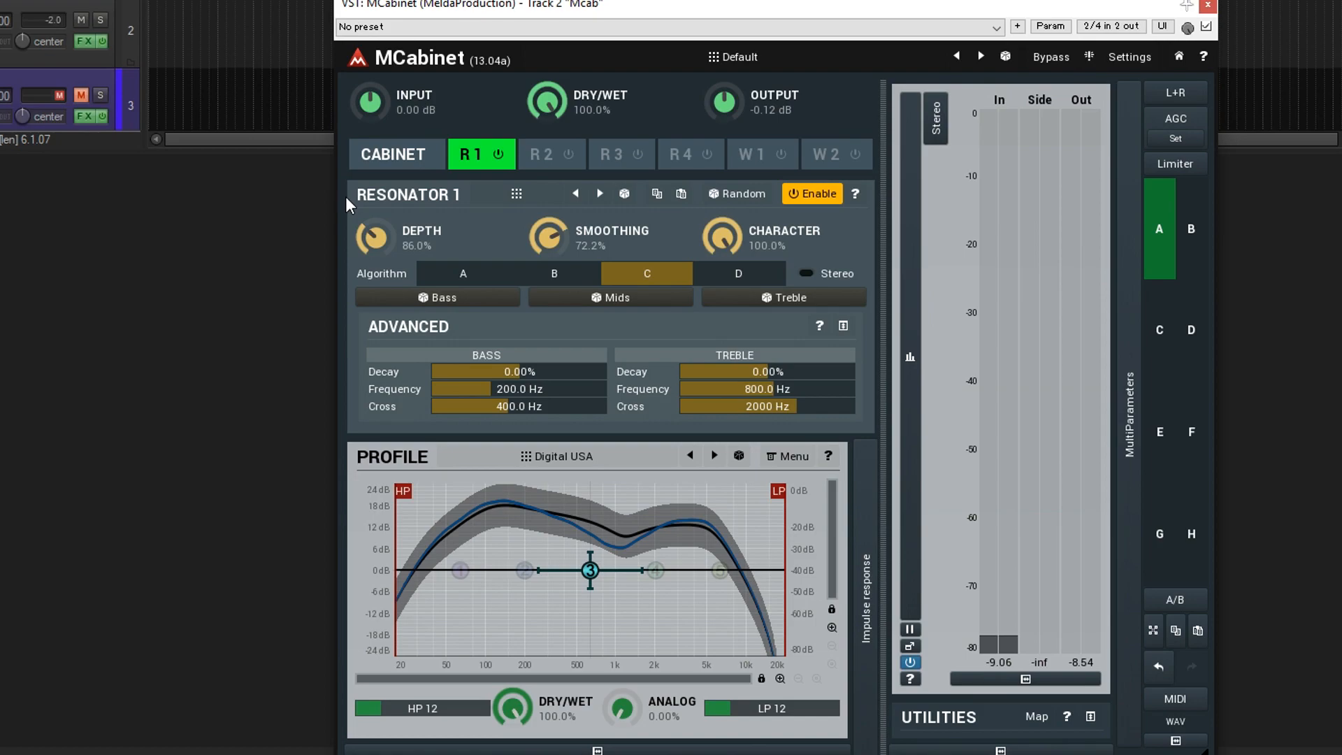
Step: Show the resonator 2 settings and enable the resonator
left_click(553, 159)
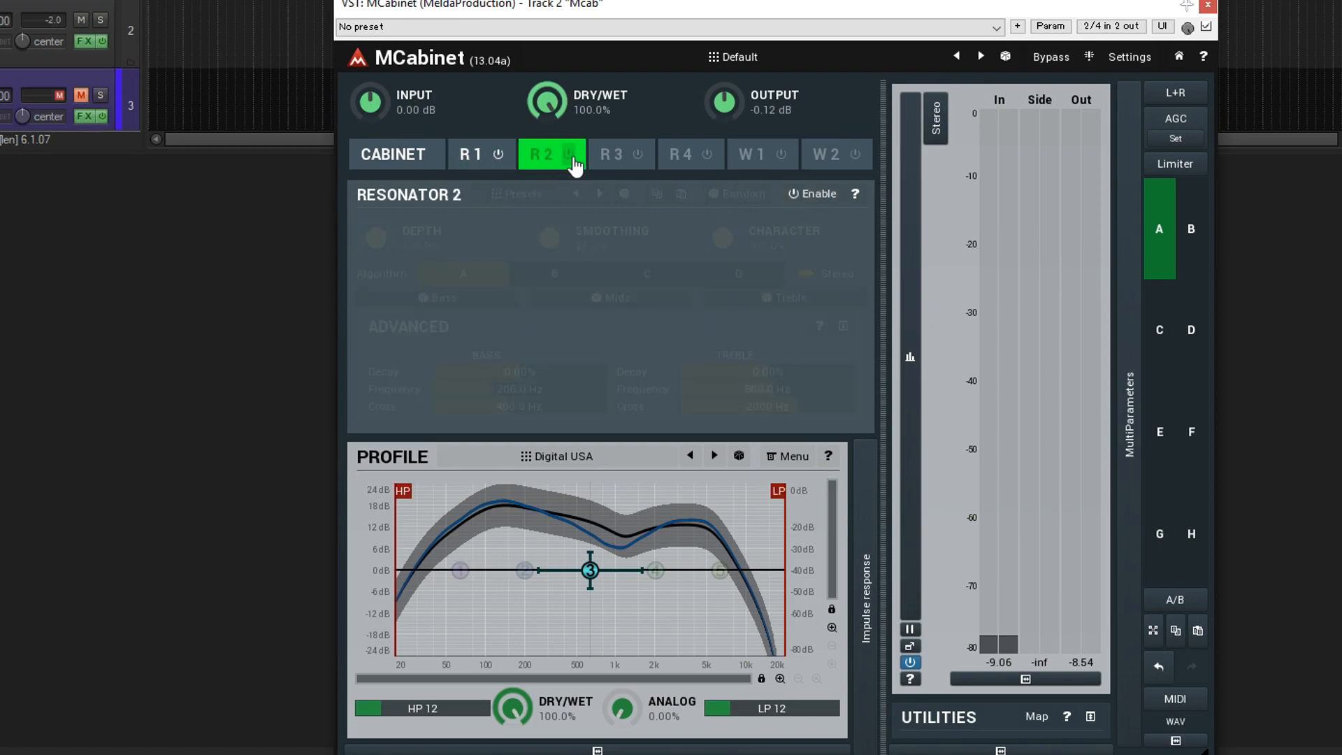
left_click(570, 156)
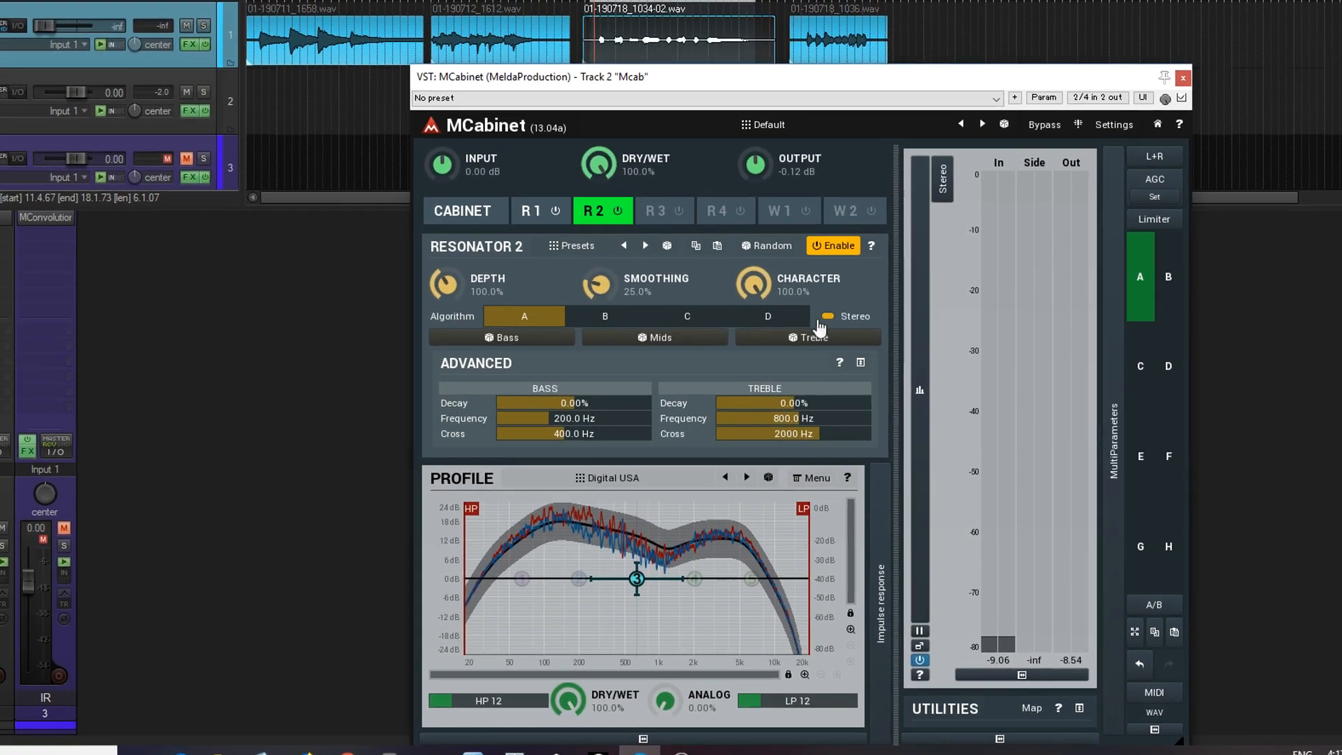
Step: Turn off stereo for resonator 2 and load the "Disgusting copy" preset from the Resonances mono folder
left_click(806, 274)
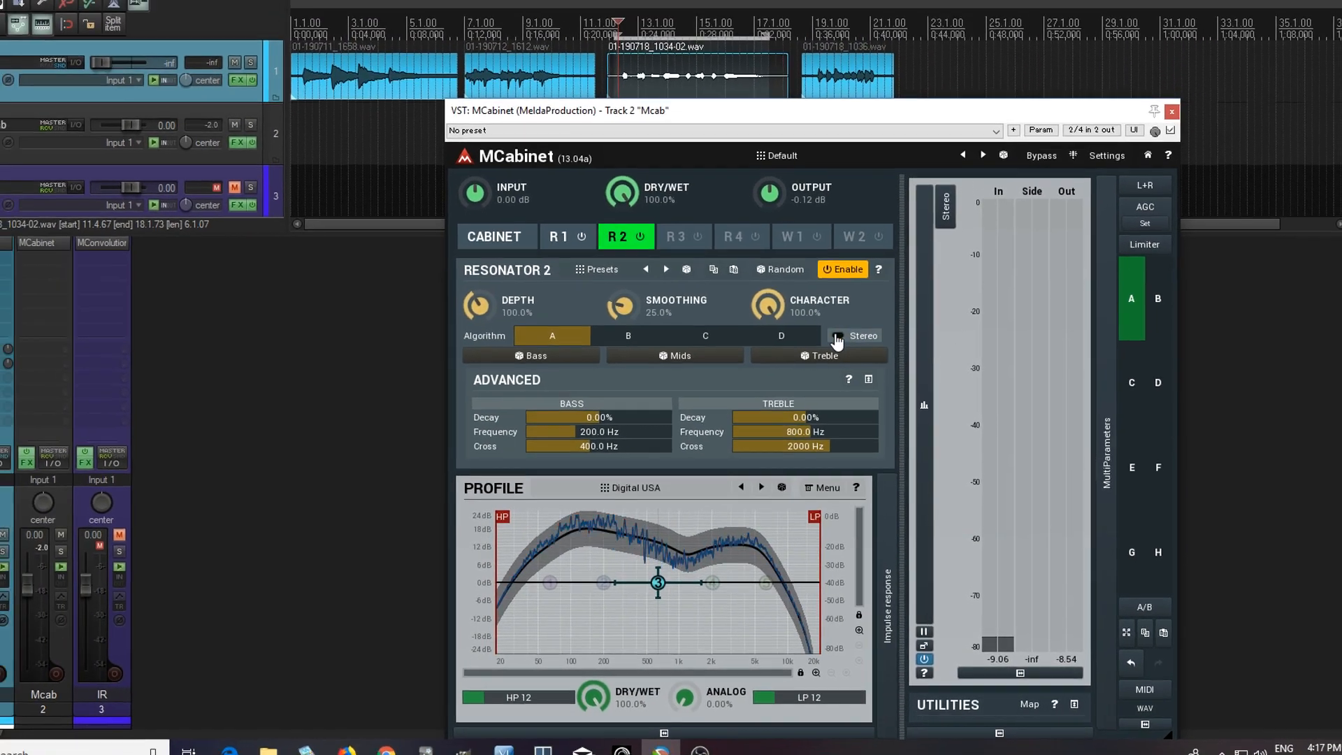
left_click(598, 269)
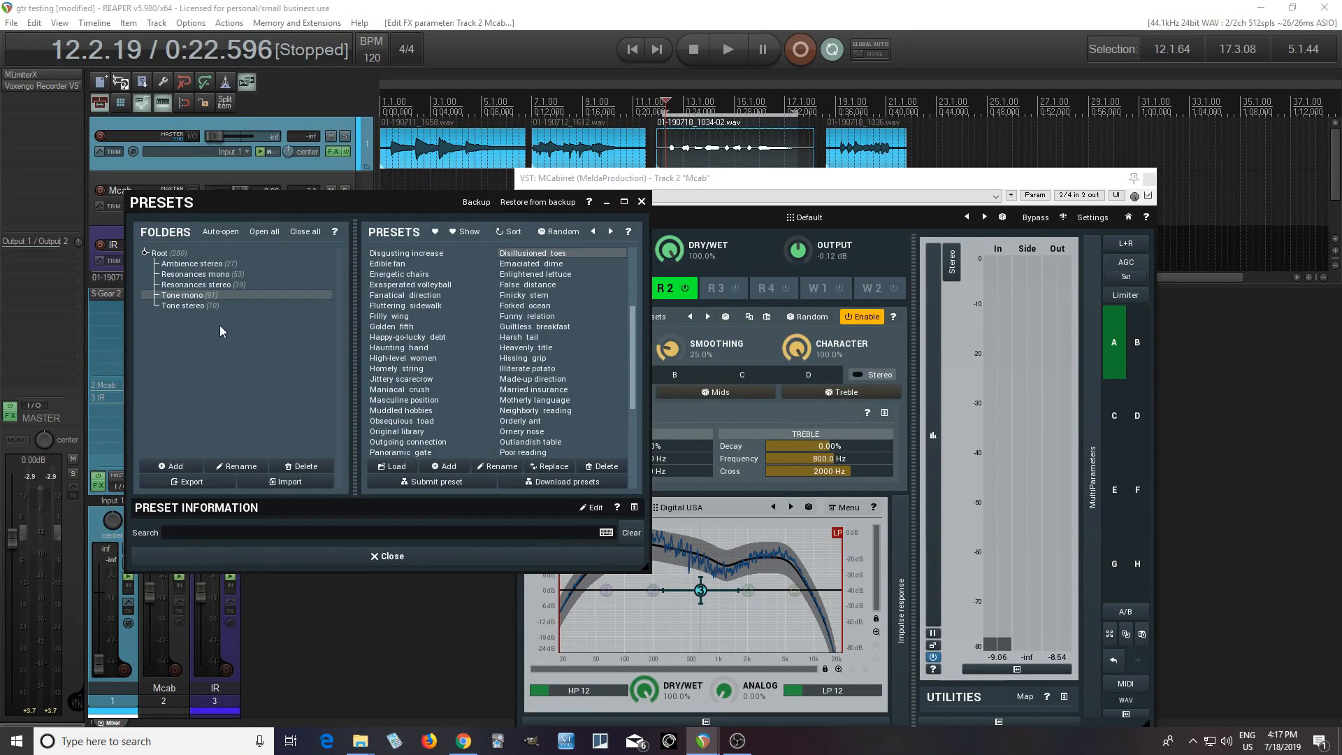
left_click(200, 275)
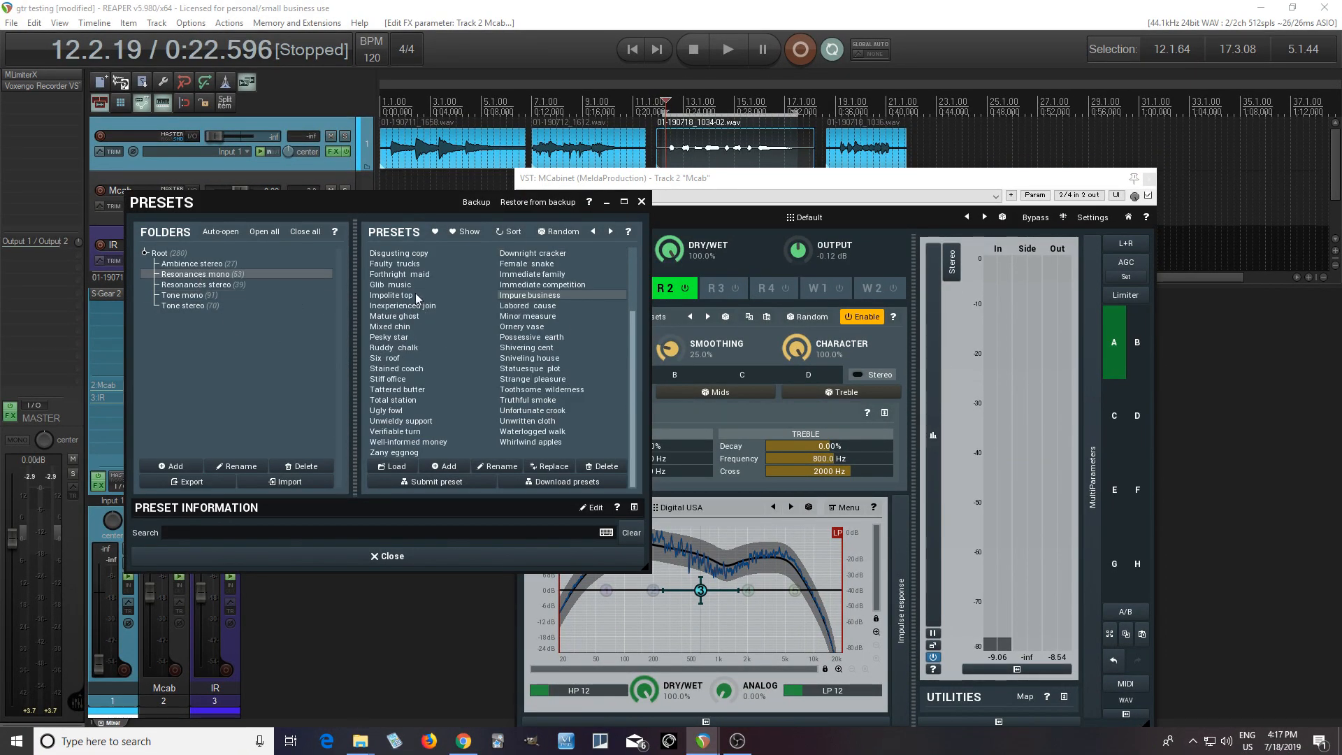
left_click(411, 256)
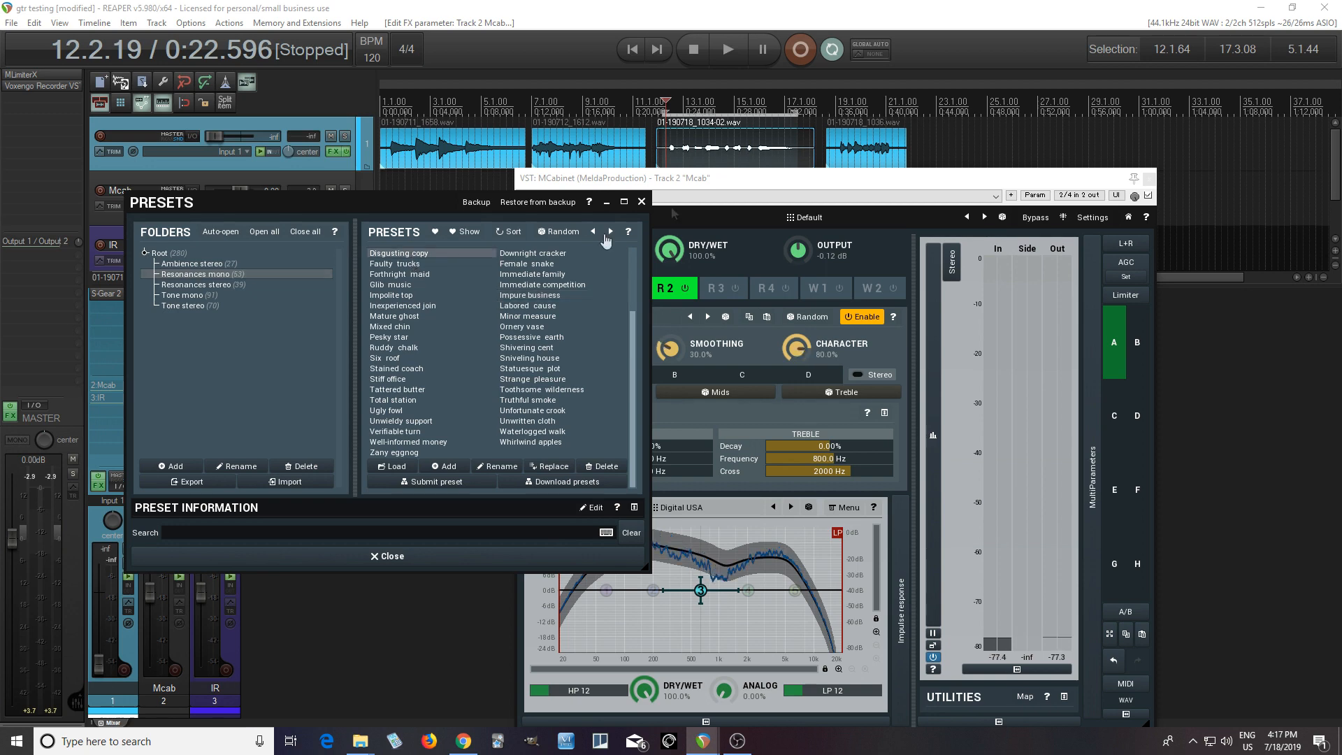
Step: Play the clip while trying the Downright cracker, Faulty trucks and Immediate competition presets on resonator 2, and settle on Glib music
key("space")
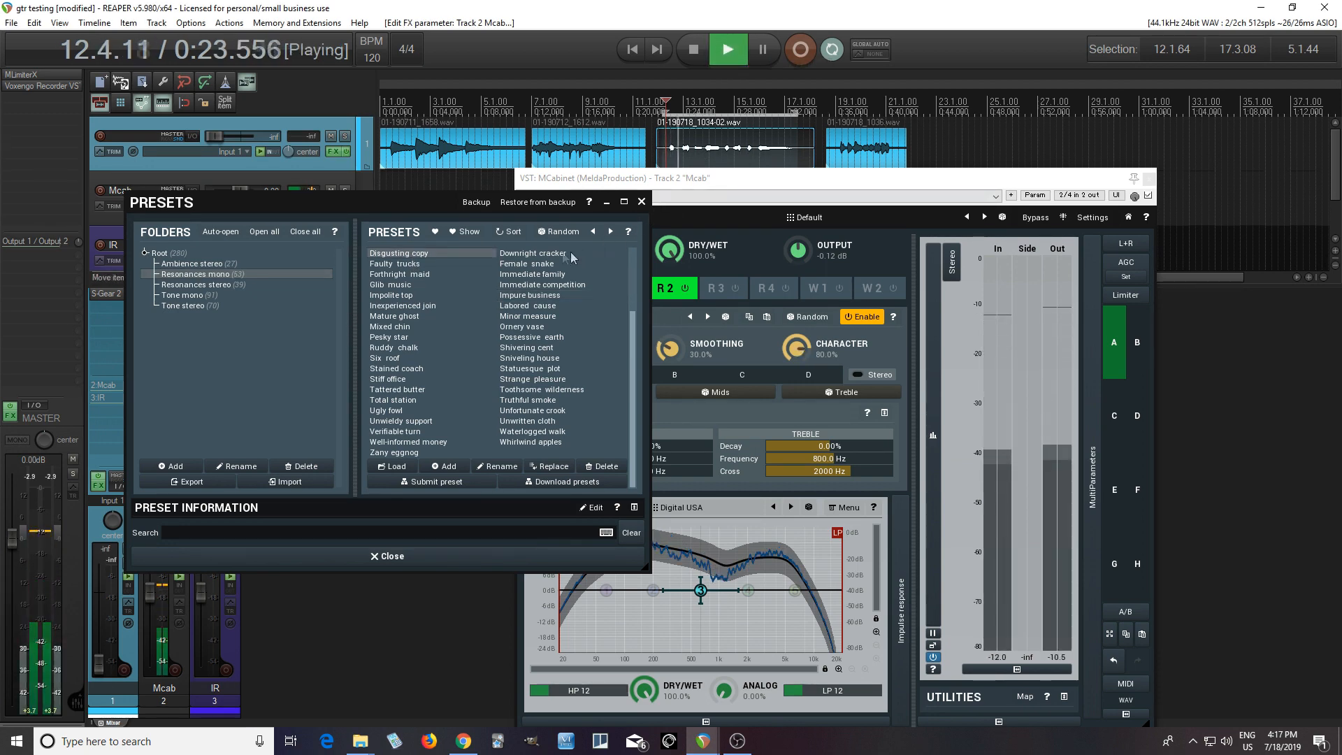
left_click(545, 257)
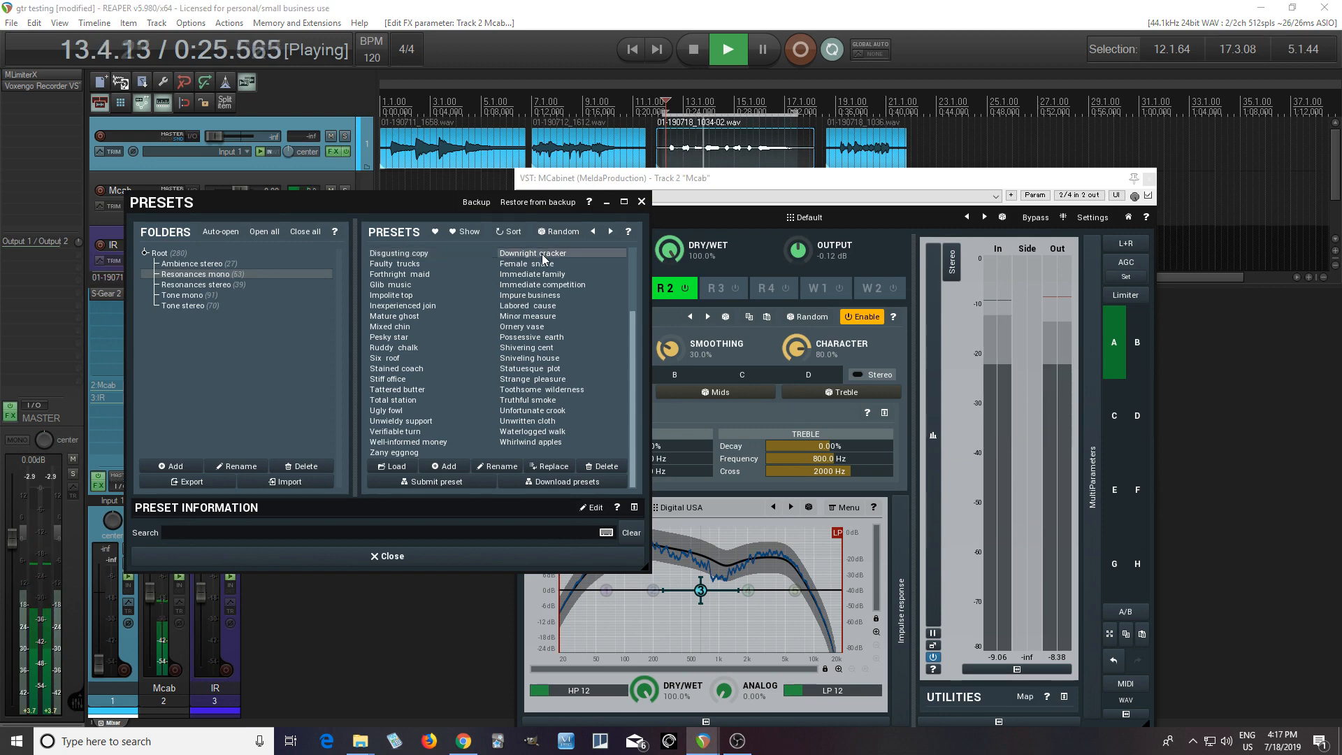
left_click(404, 265)
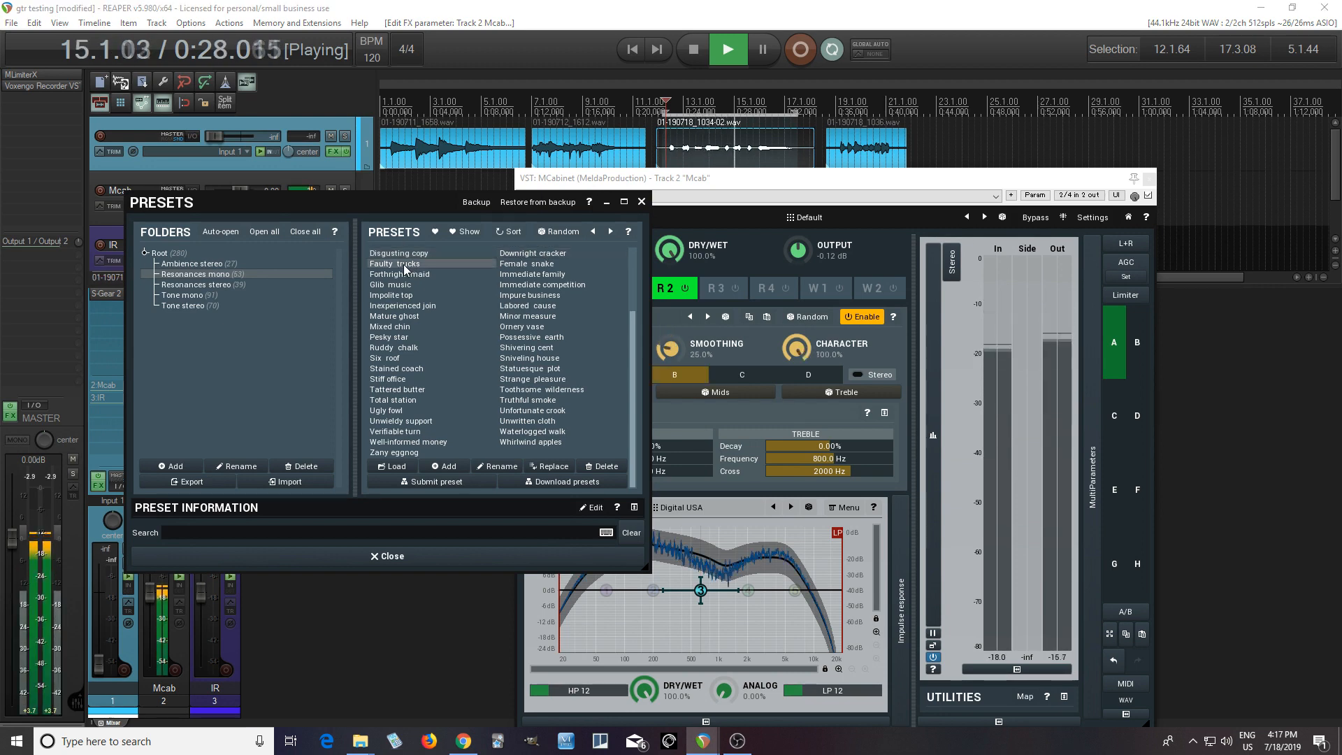
left_click(525, 285)
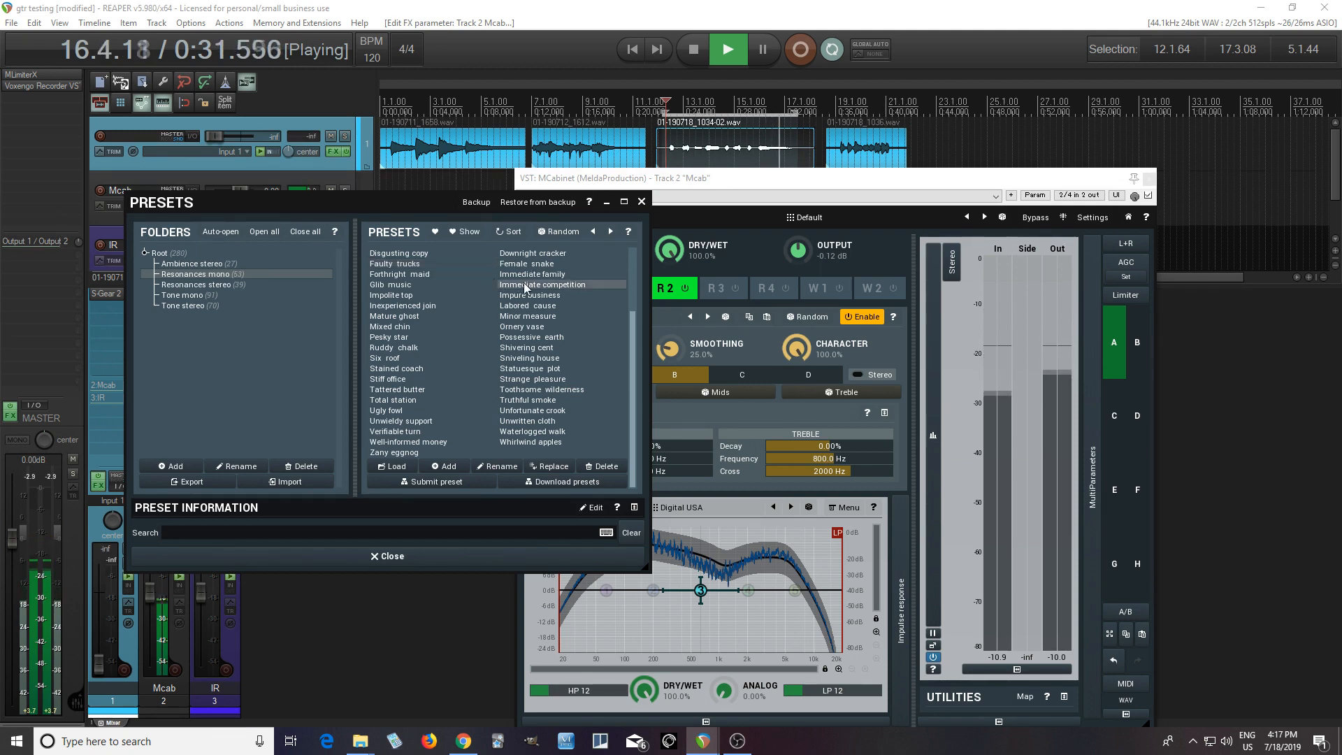
left_click(408, 286)
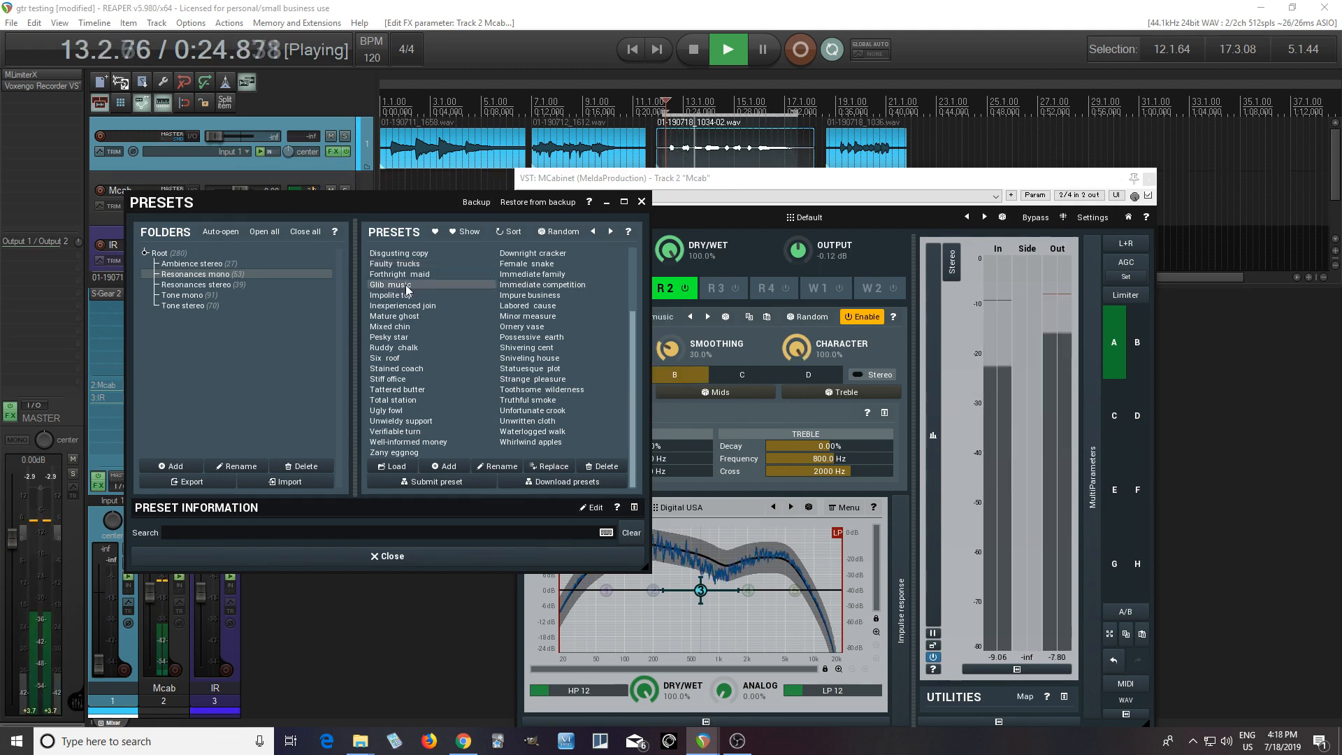
left_click(642, 202)
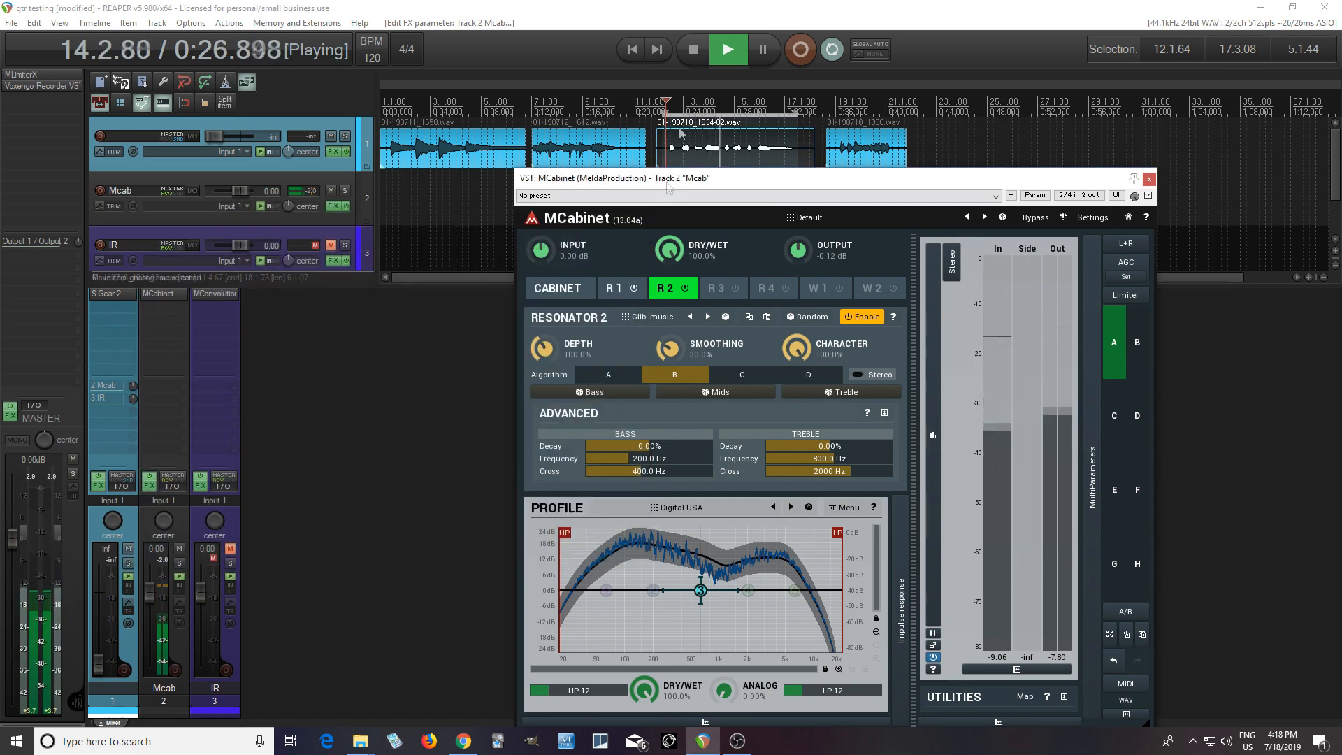
left_click(694, 51)
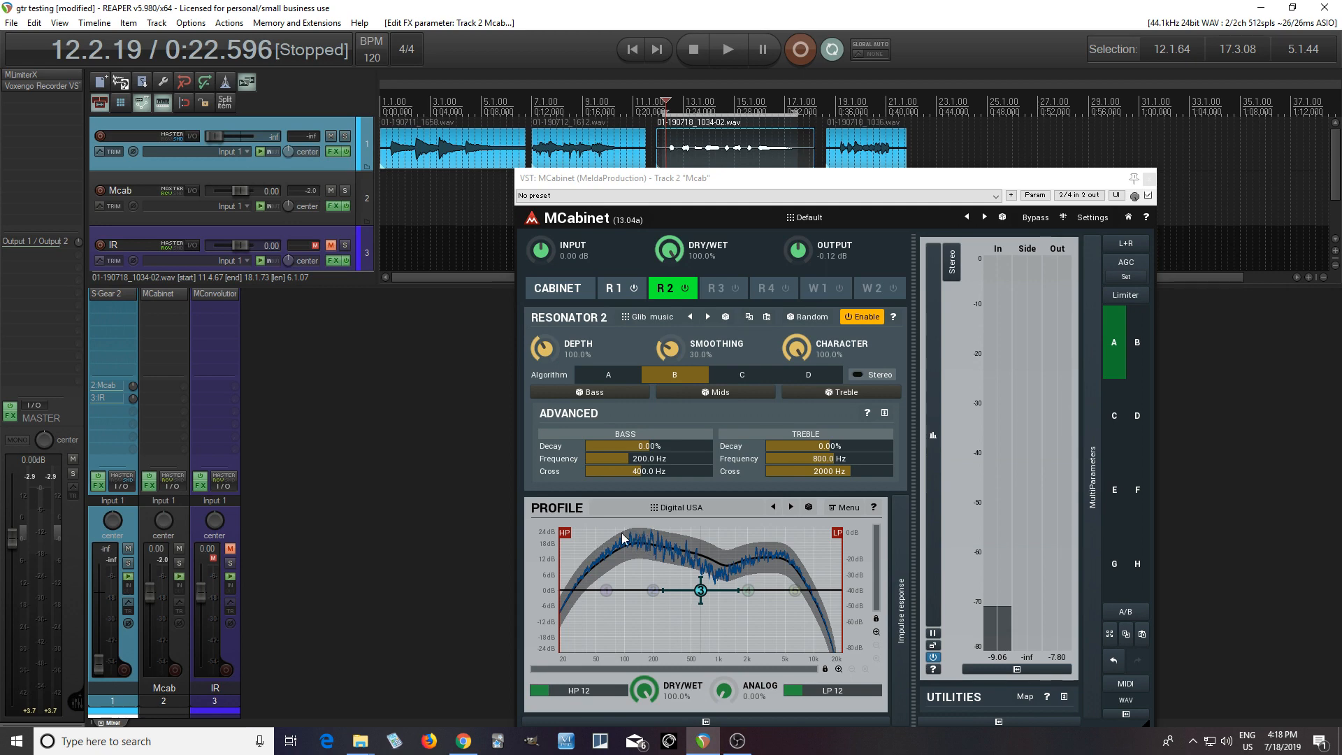
Step: Set resonator 2's bass decay to 201.6%, bass frequency to 587.5 Hz and depth to 92.0%, checking the sound with playback
left_click_drag(657, 447, 657, 426)
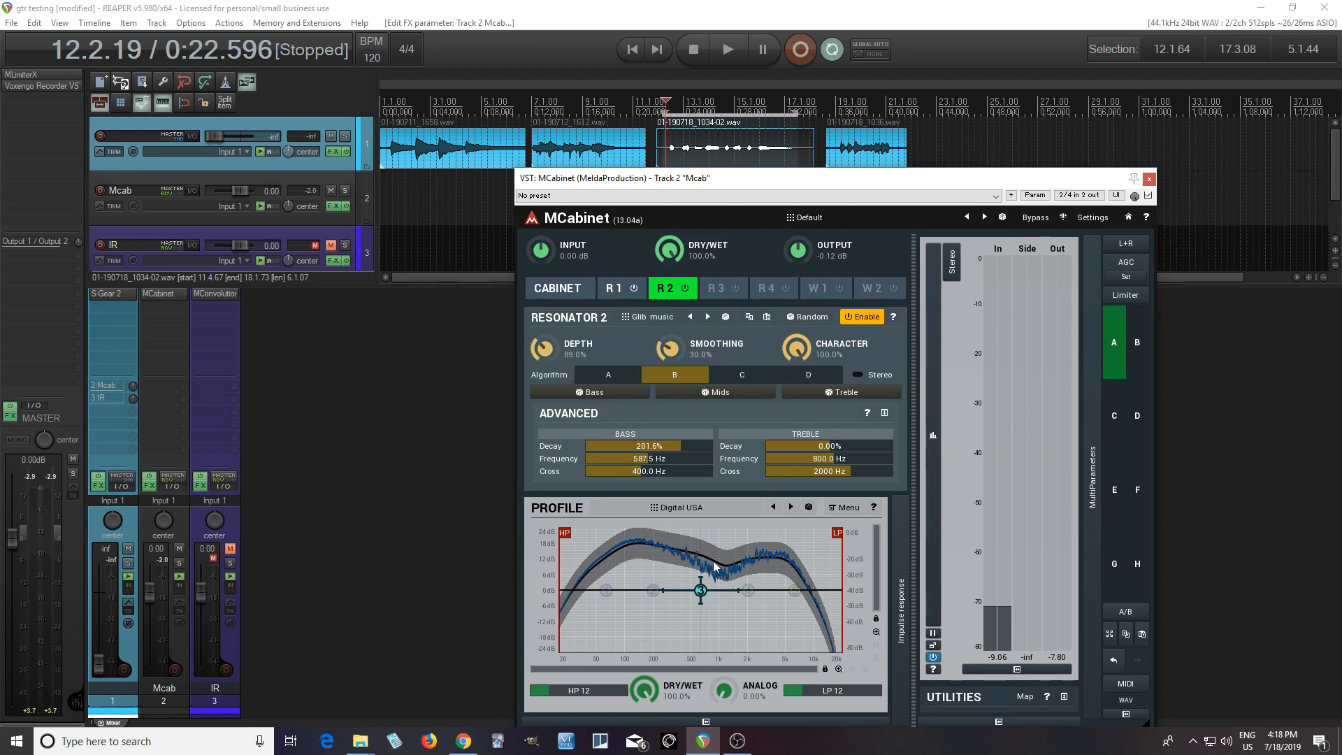
left_click(738, 57)
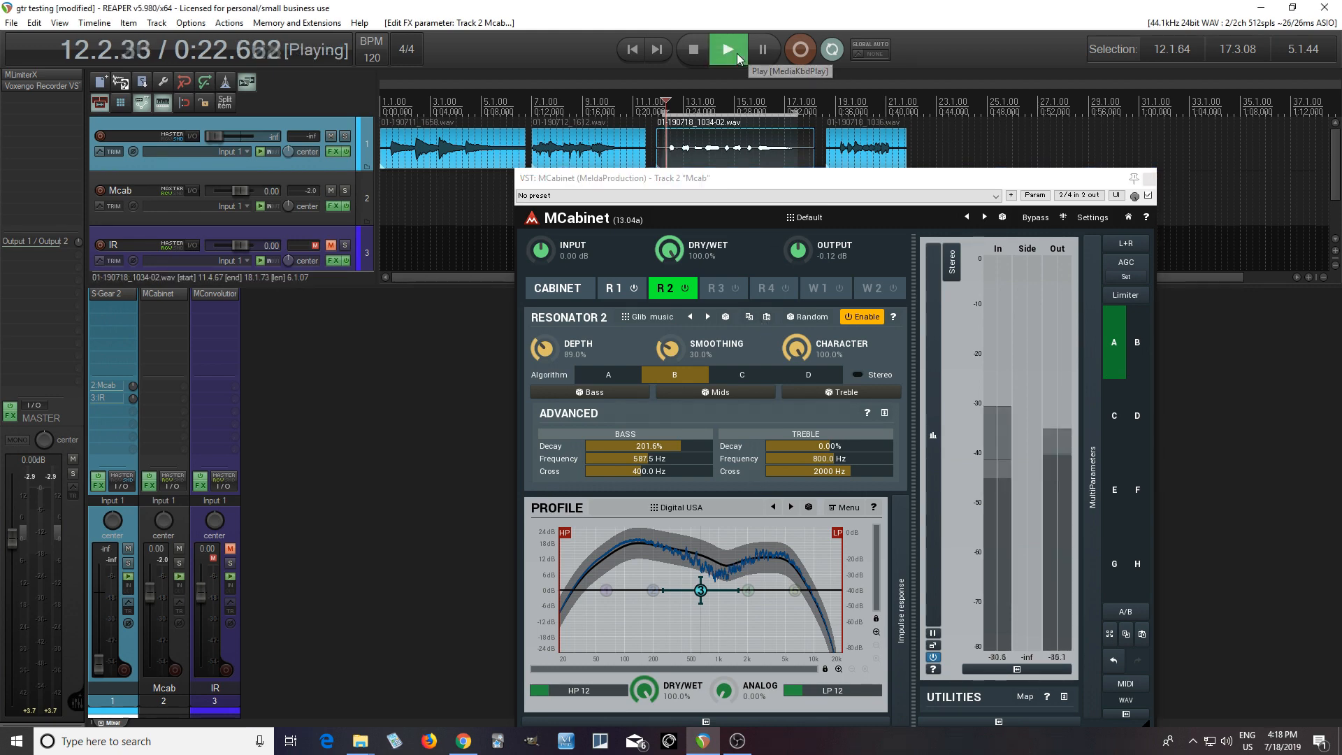
left_click(693, 43)
left_click_drag(547, 350, 547, 348)
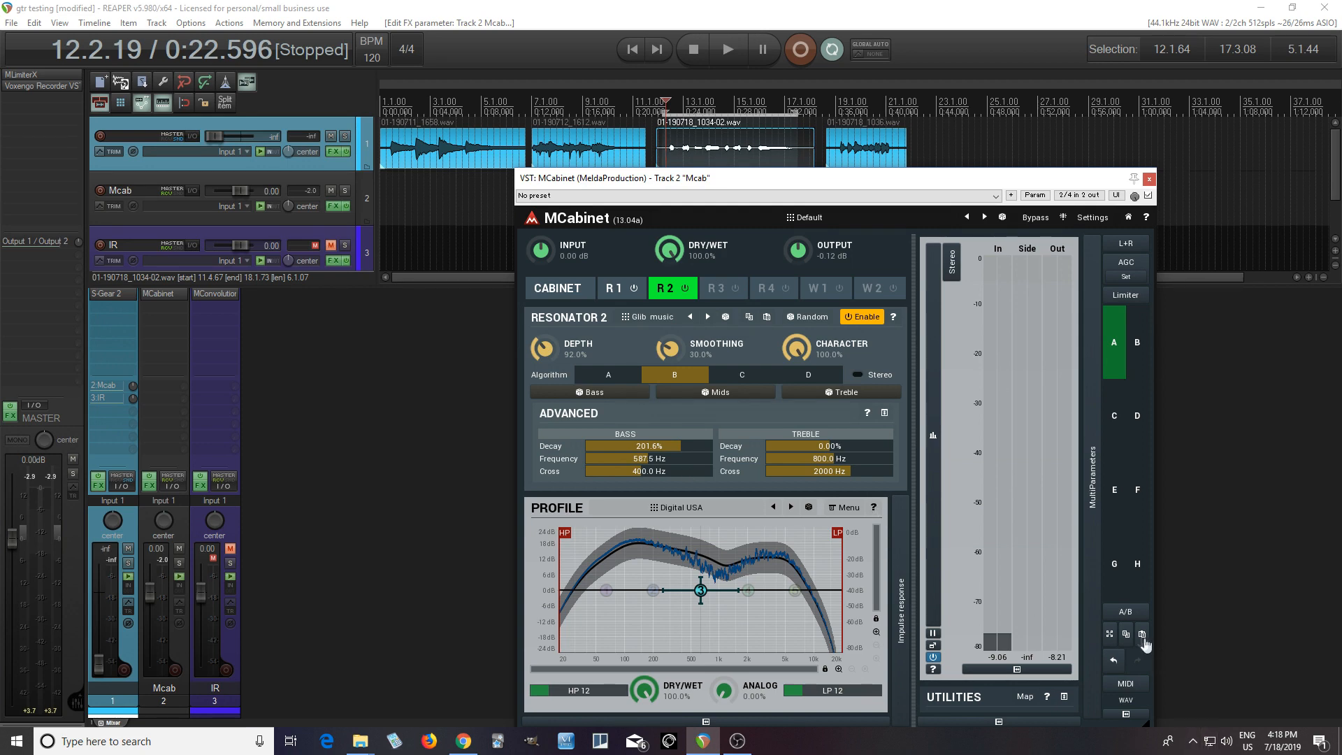
Step: Set up comparison slot C with the same cabinet but resonators 1 and 2 disabled, and play the clip through it
left_click(1117, 415)
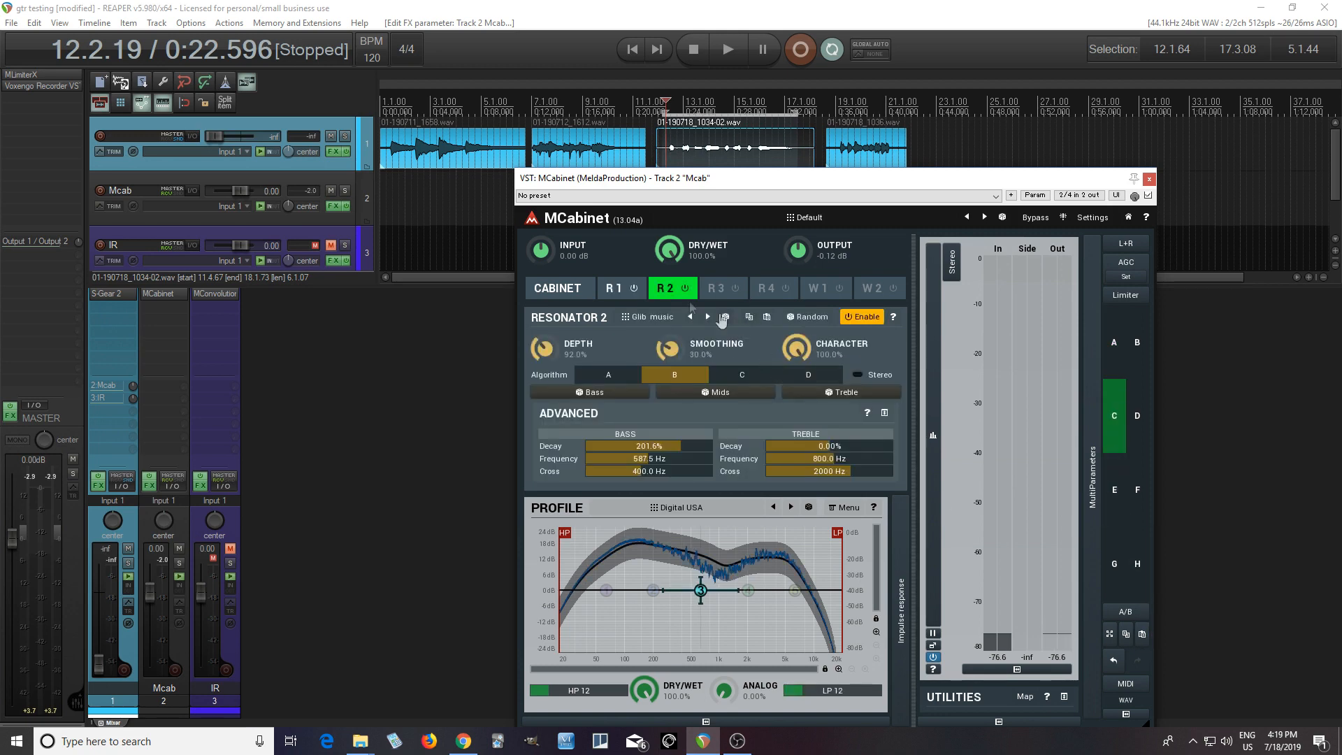
left_click(685, 289)
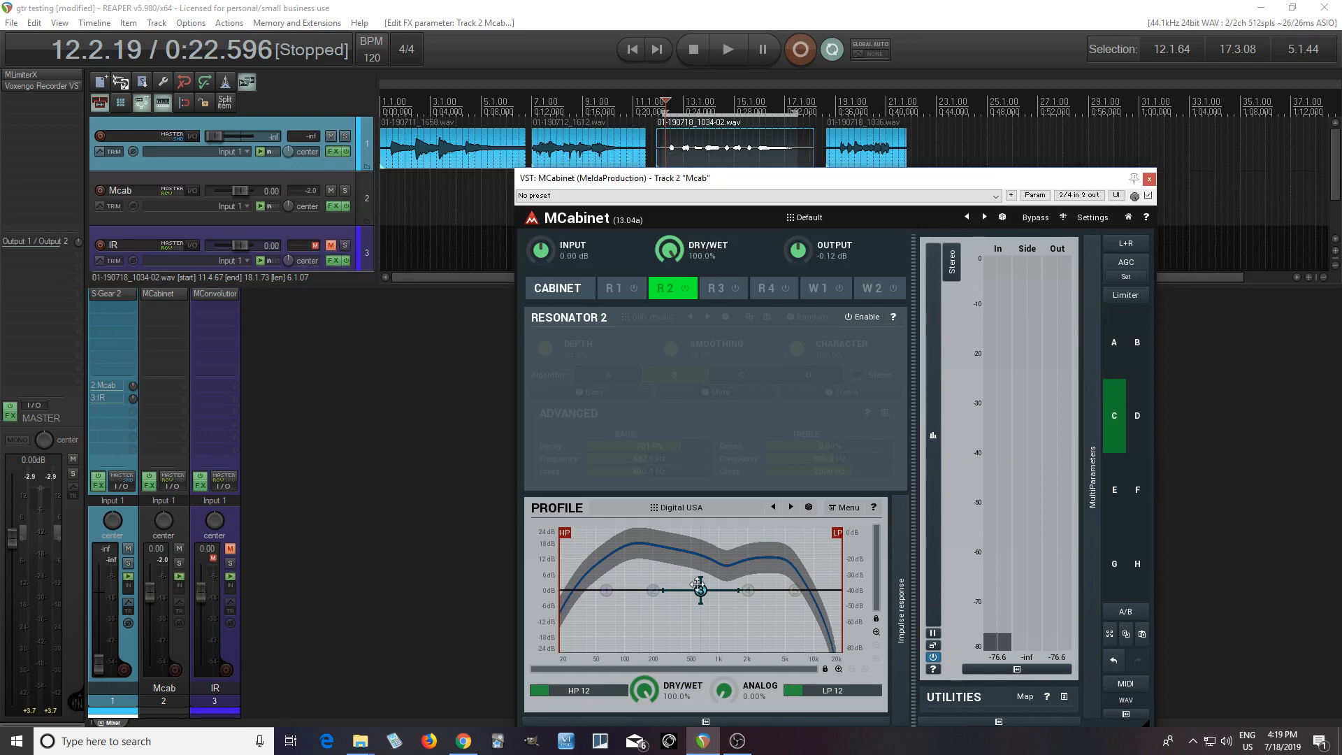
left_click(725, 50)
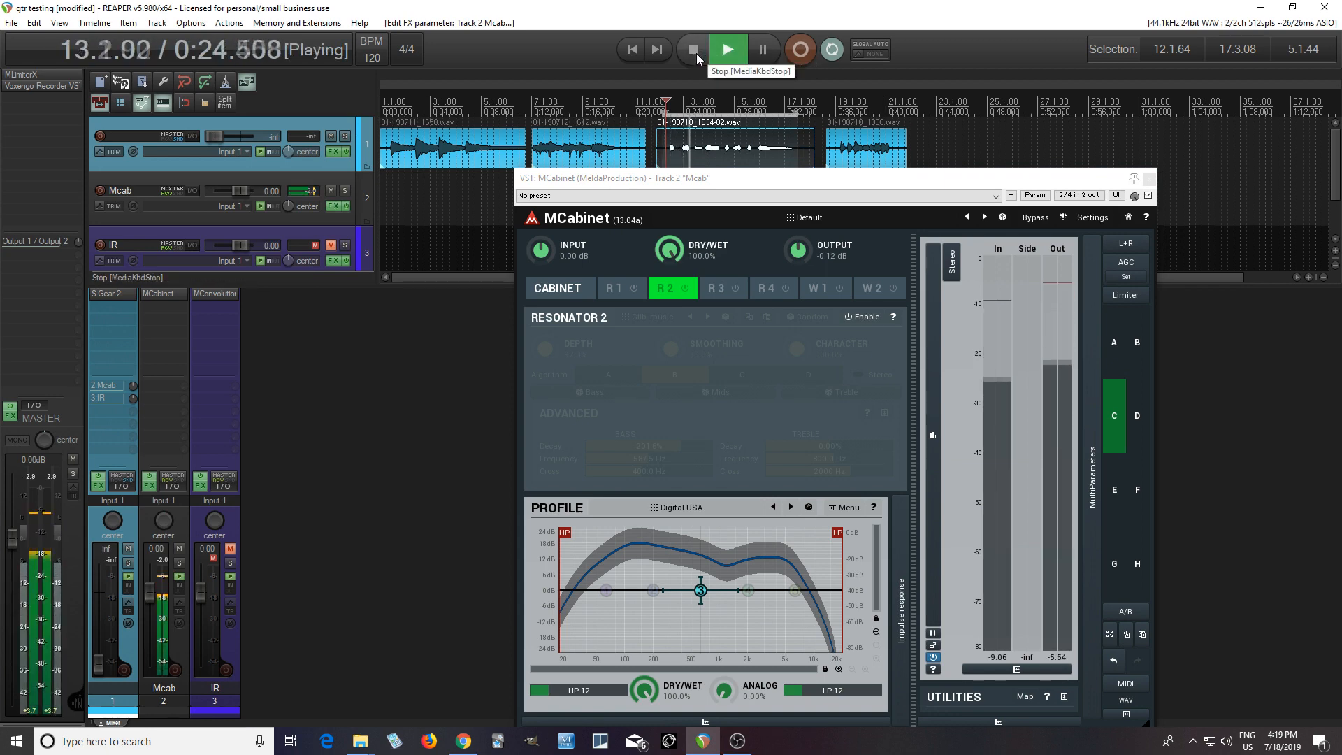
left_click(696, 54)
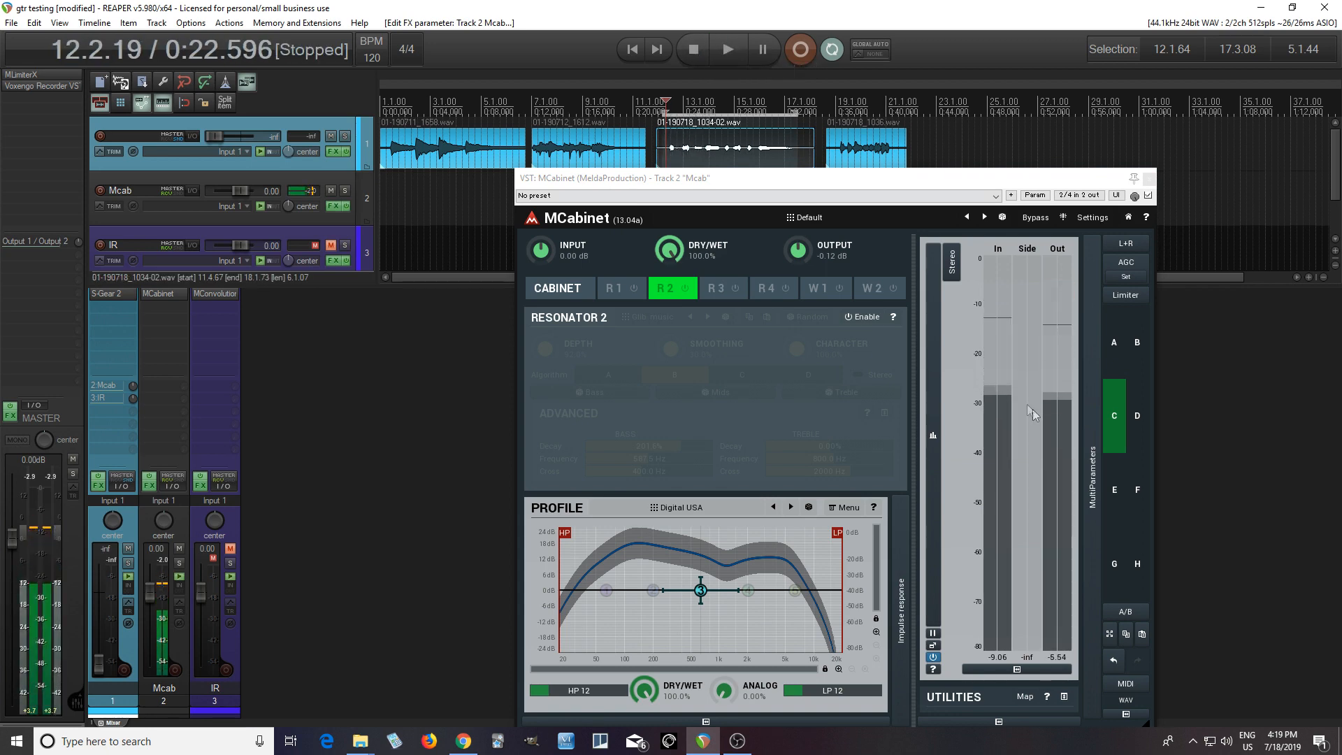
Step: Return to comparison slot A and play the clip with both resonators enabled
left_click(1116, 341)
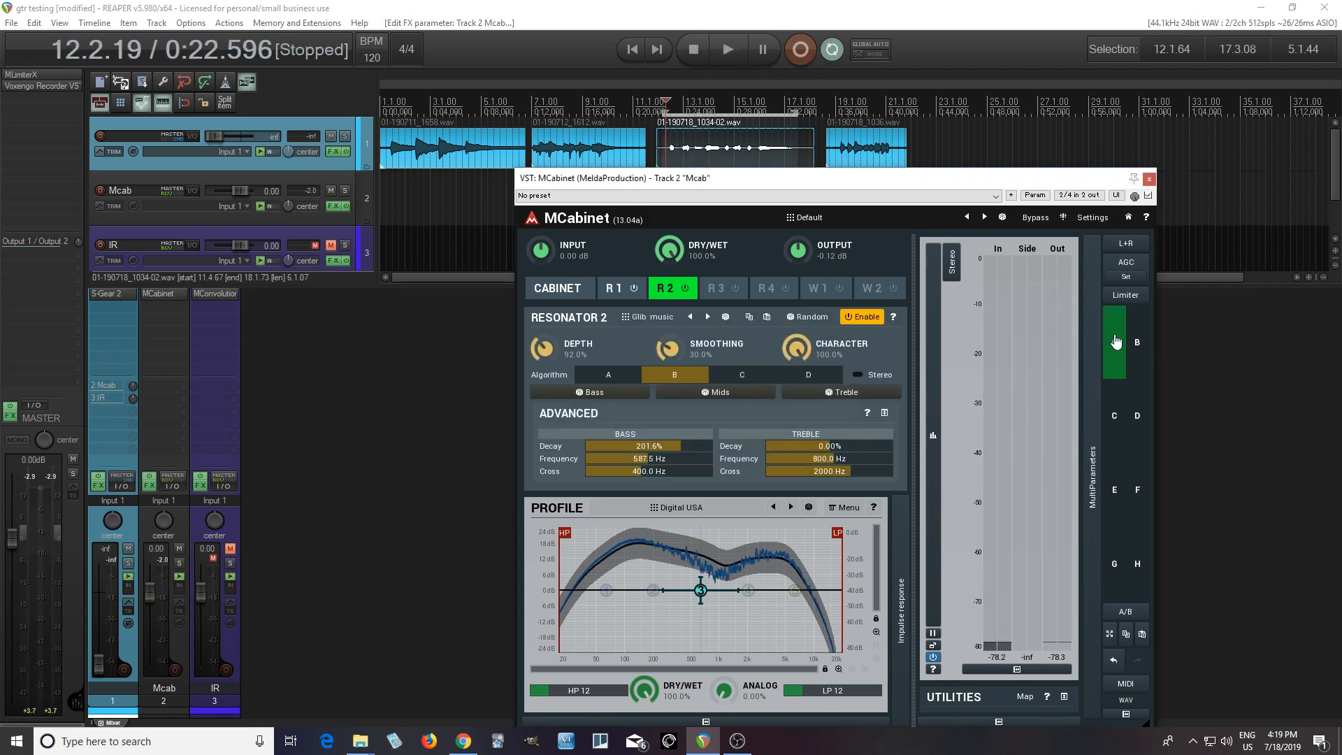
left_click(727, 53)
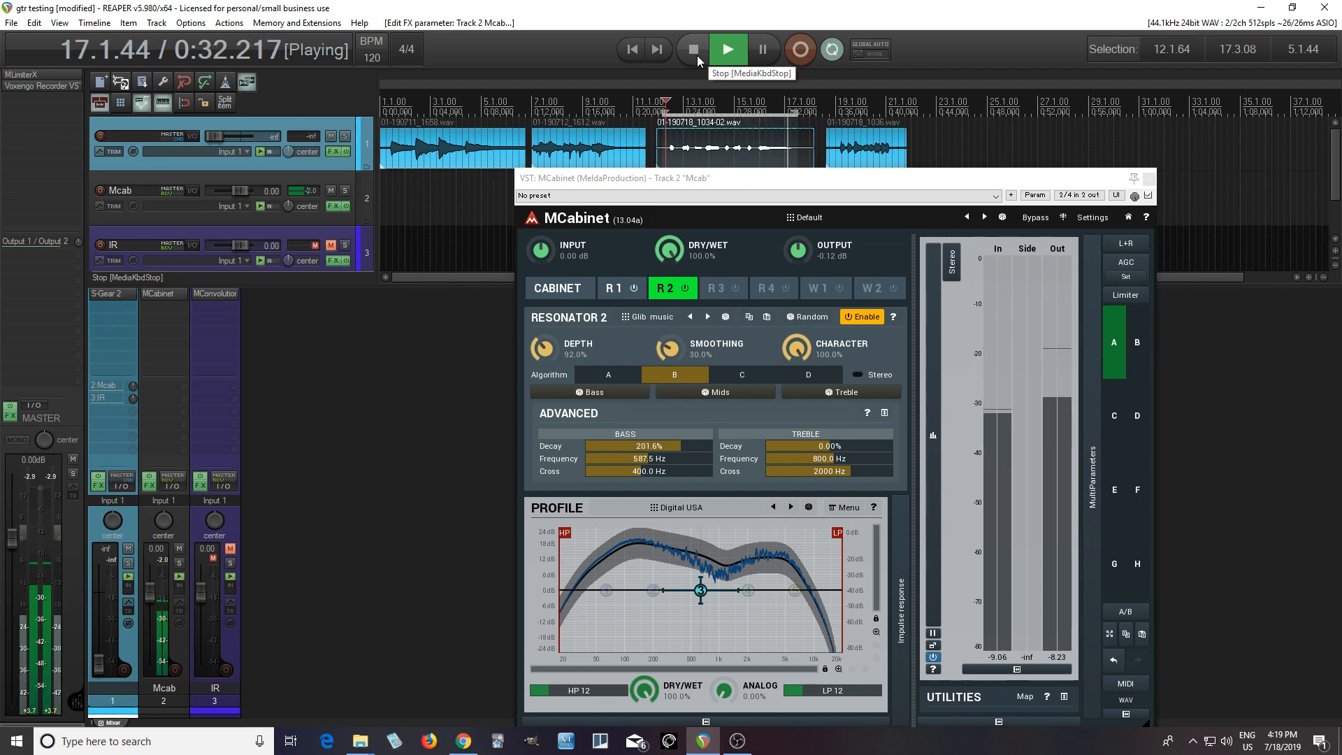
left_click(693, 51)
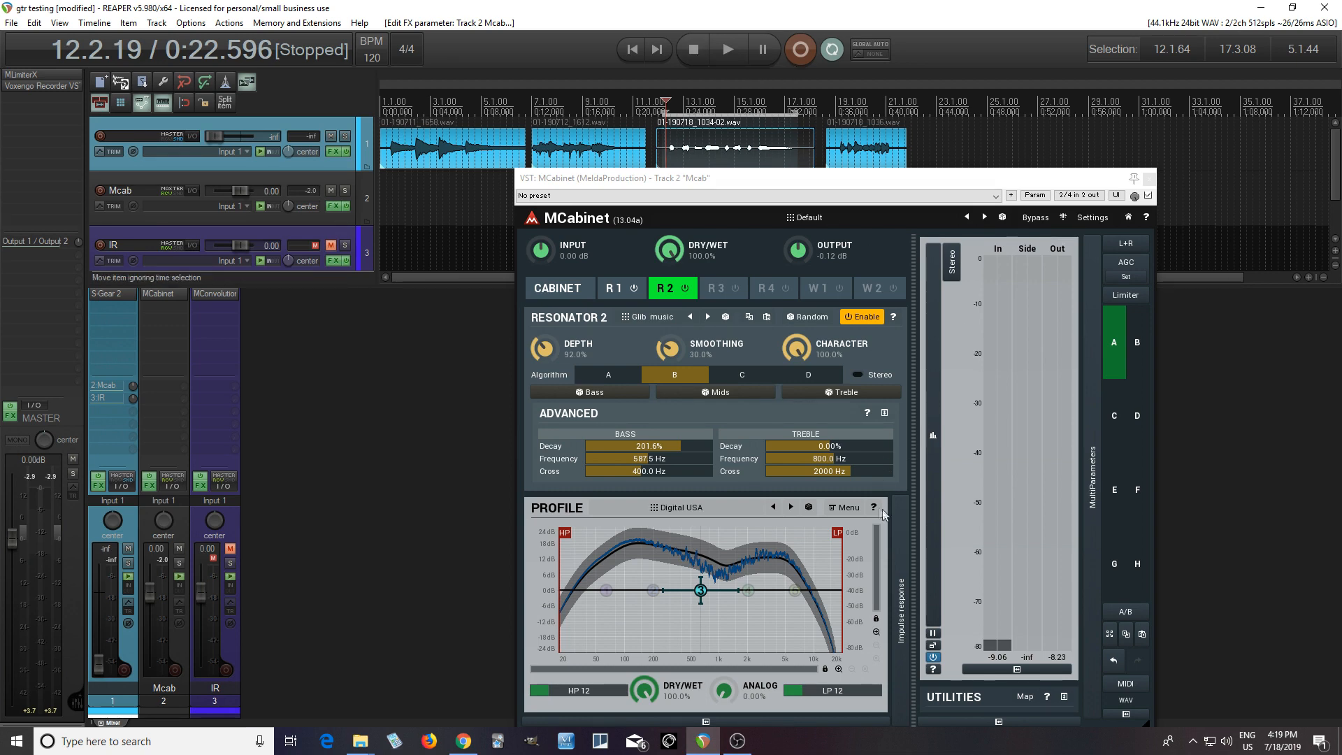
Step: Reposition the plugin window, view the impulse response graph and collapse it again
left_click(851, 508)
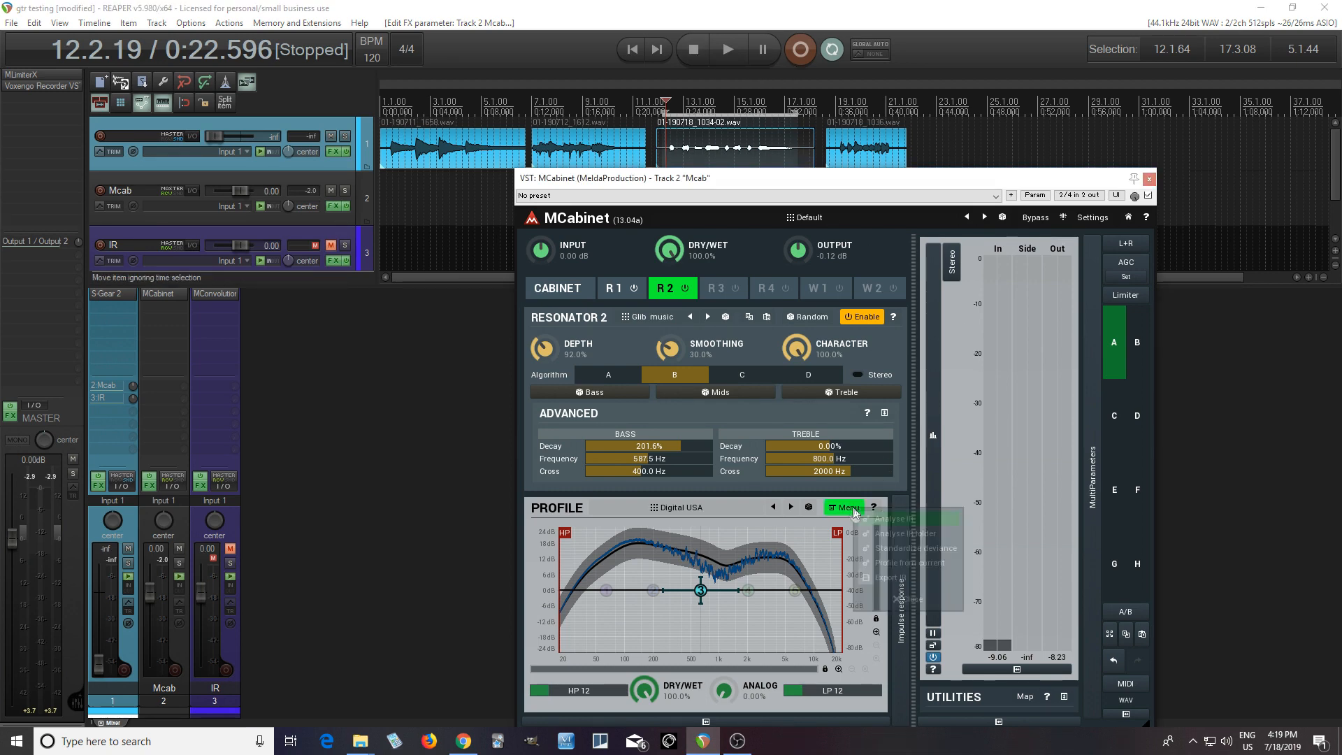
left_click(742, 182)
left_click_drag(744, 183, 679, 135)
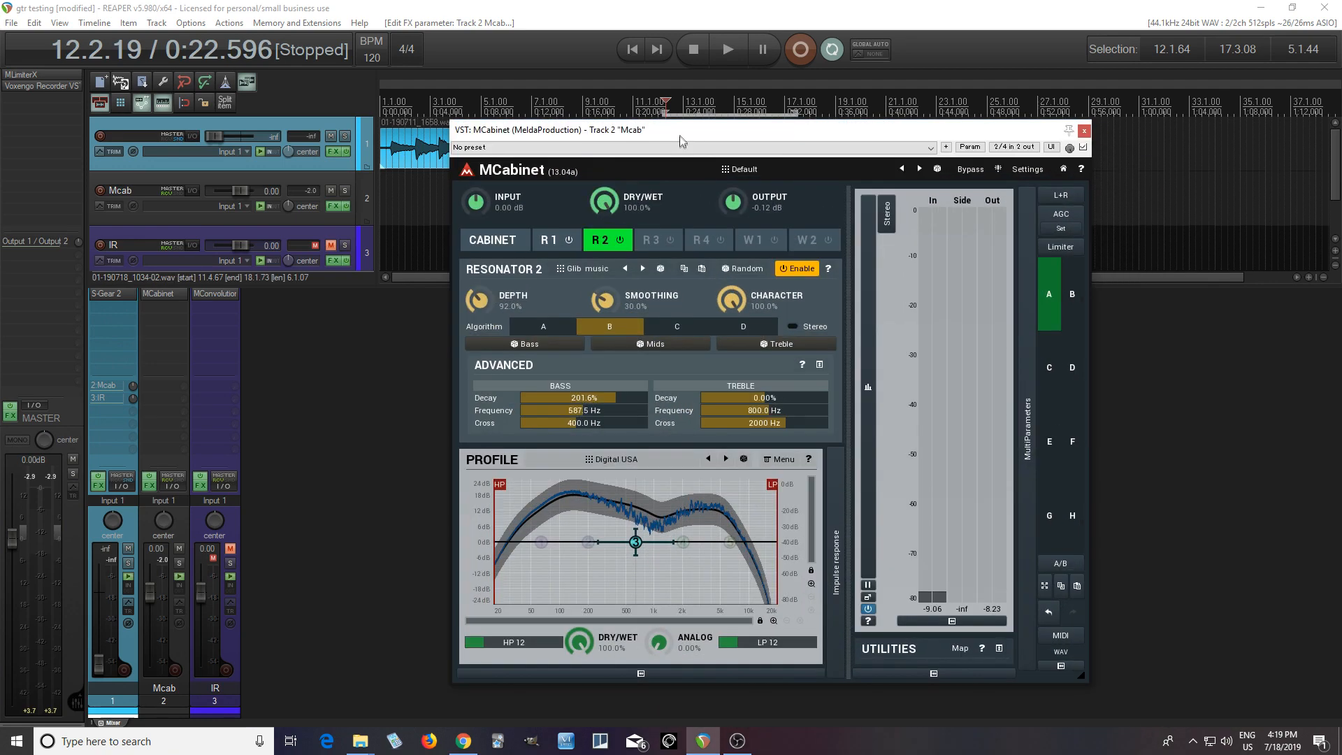
left_click(840, 527)
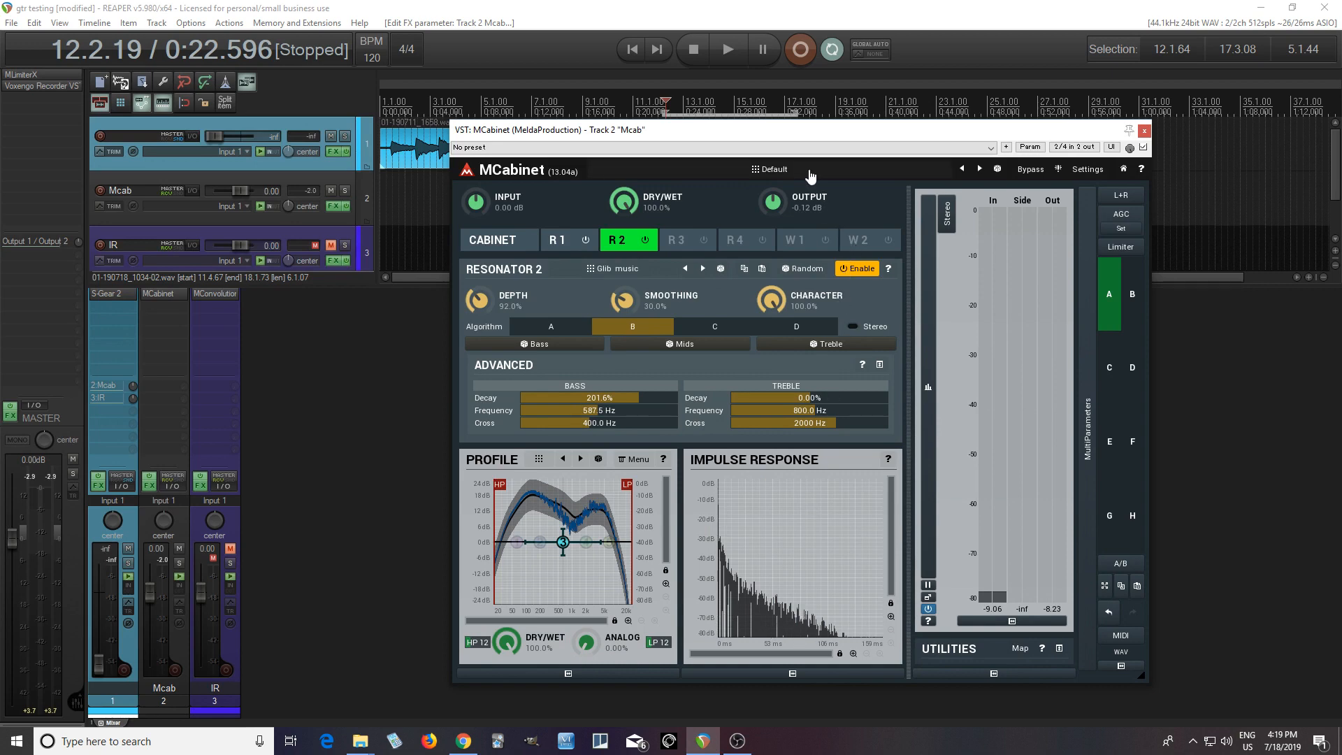
left_click(823, 675)
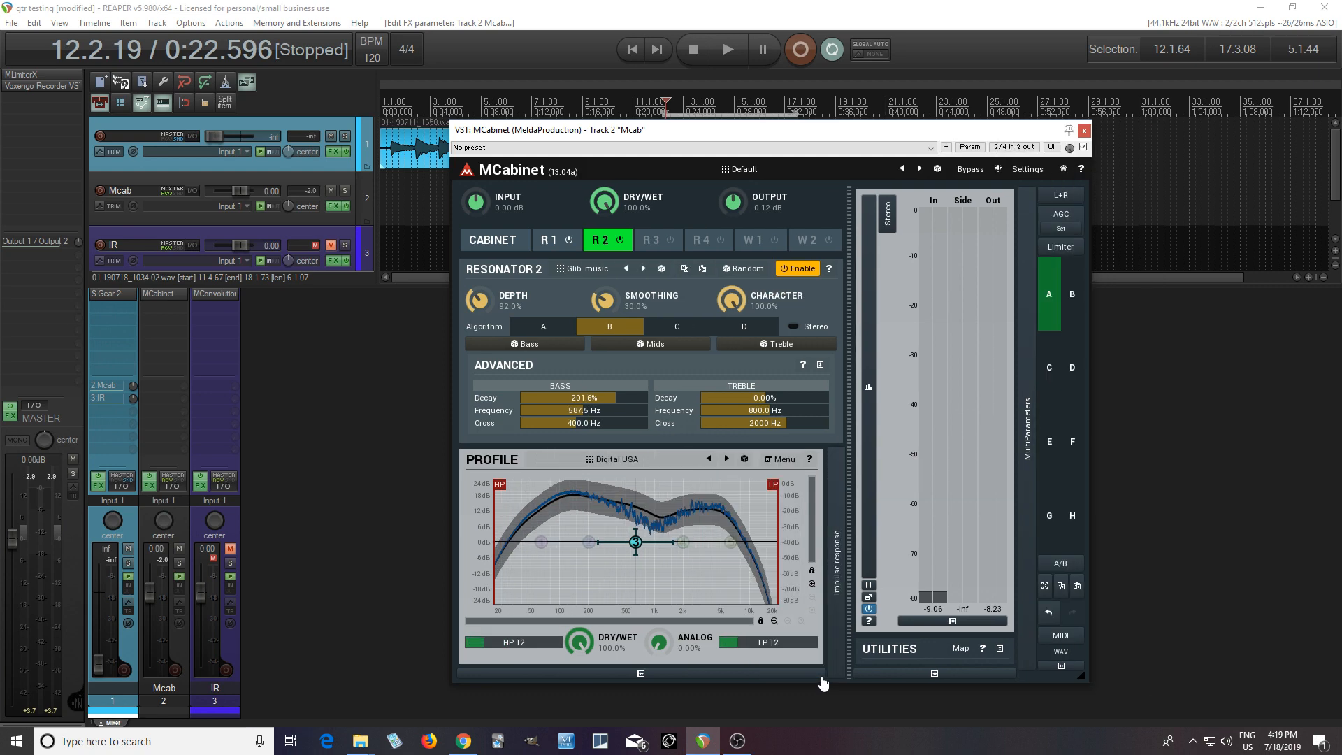